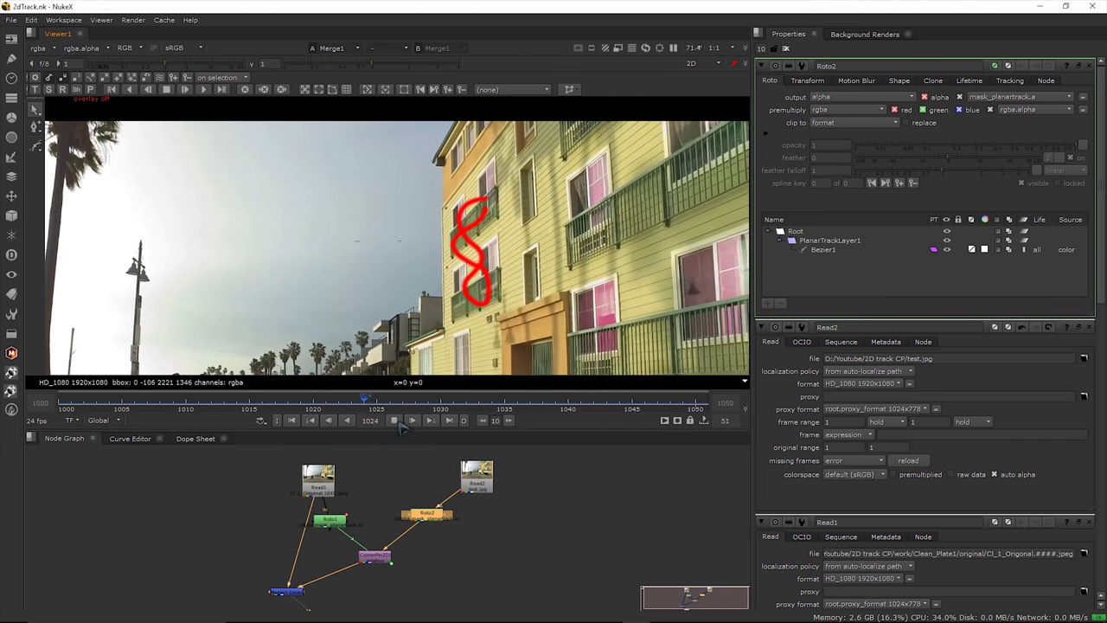
# Stop the playback, return to frame 1000 and examine the red marking over the building's windows and the node graph behind it.
pyautogui.click(394, 420)
pyautogui.moveTo(458, 403); pyautogui.dragTo(57, 407)
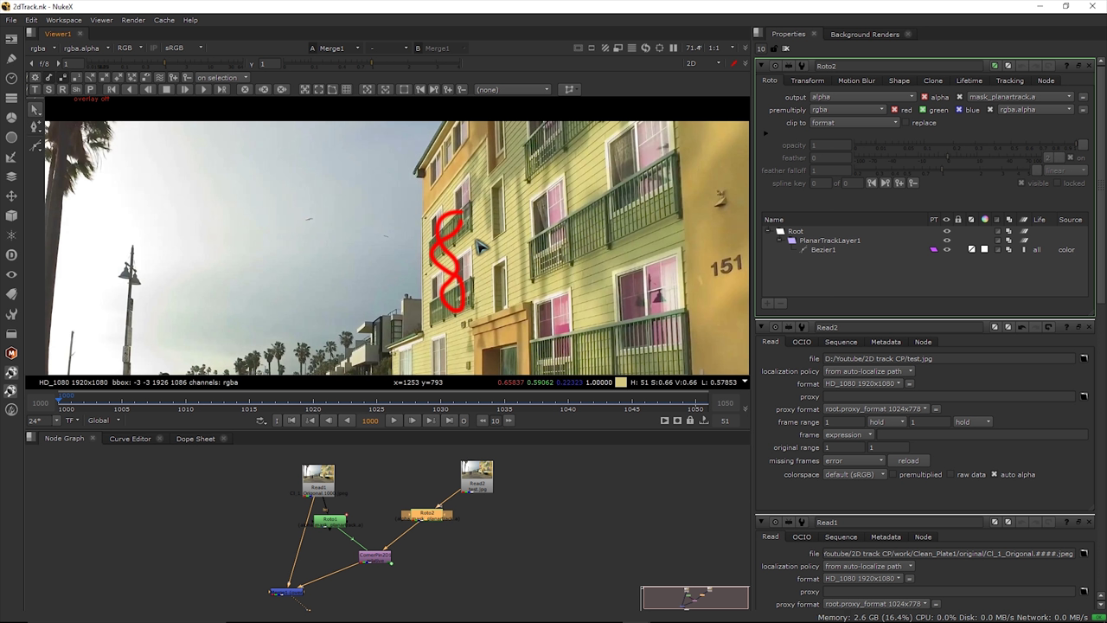
pyautogui.scroll(3, 361, 511)
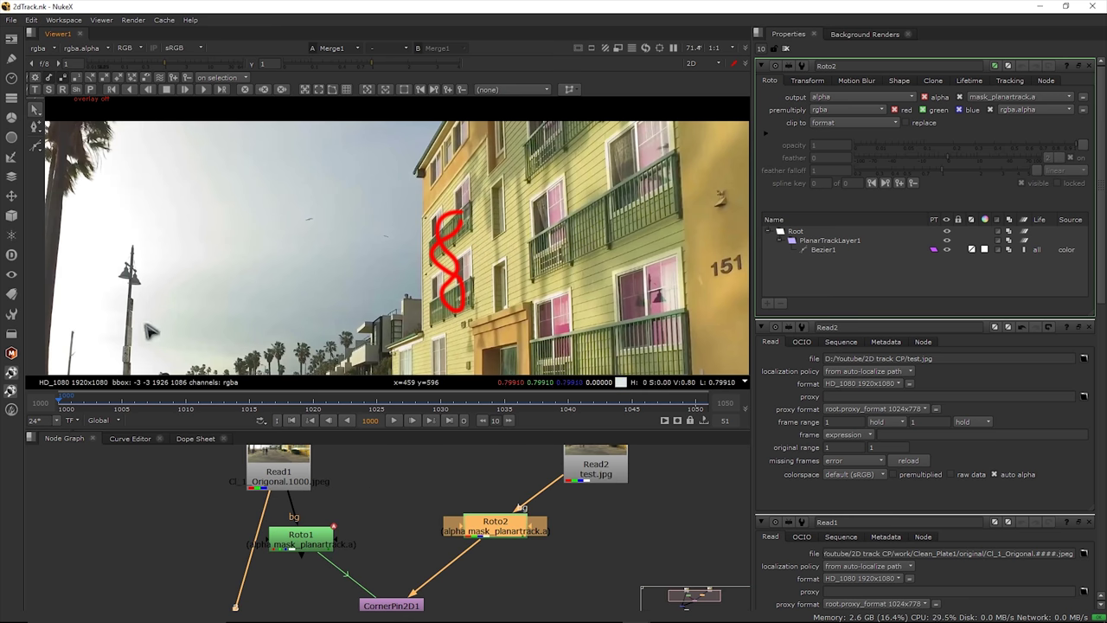
pyautogui.scroll(3, 441, 225)
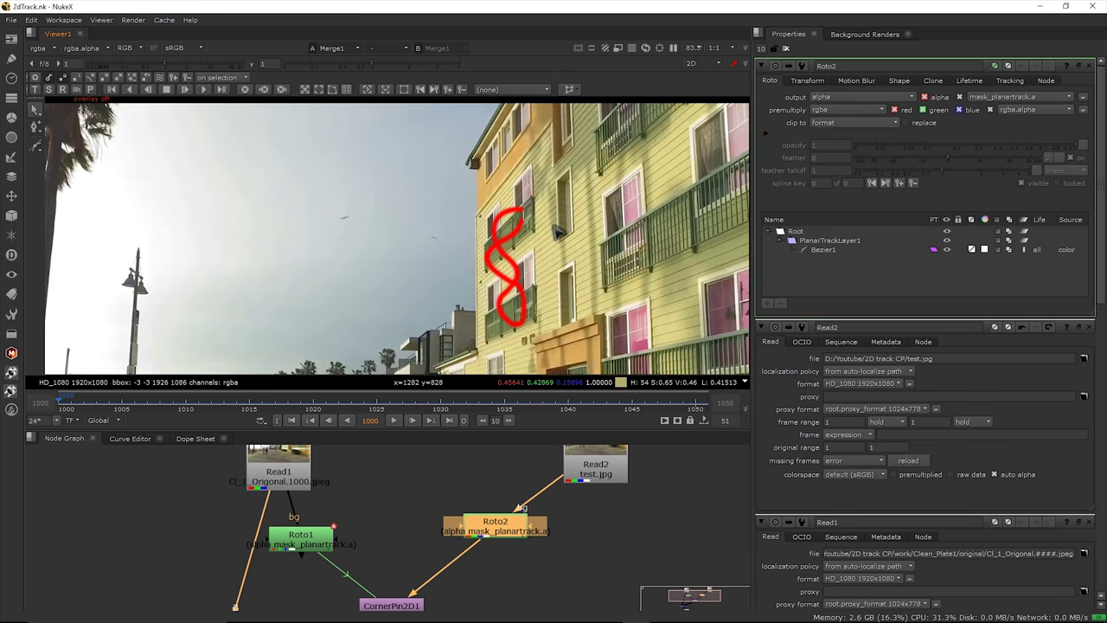
pyautogui.scroll(-3, 558, 232)
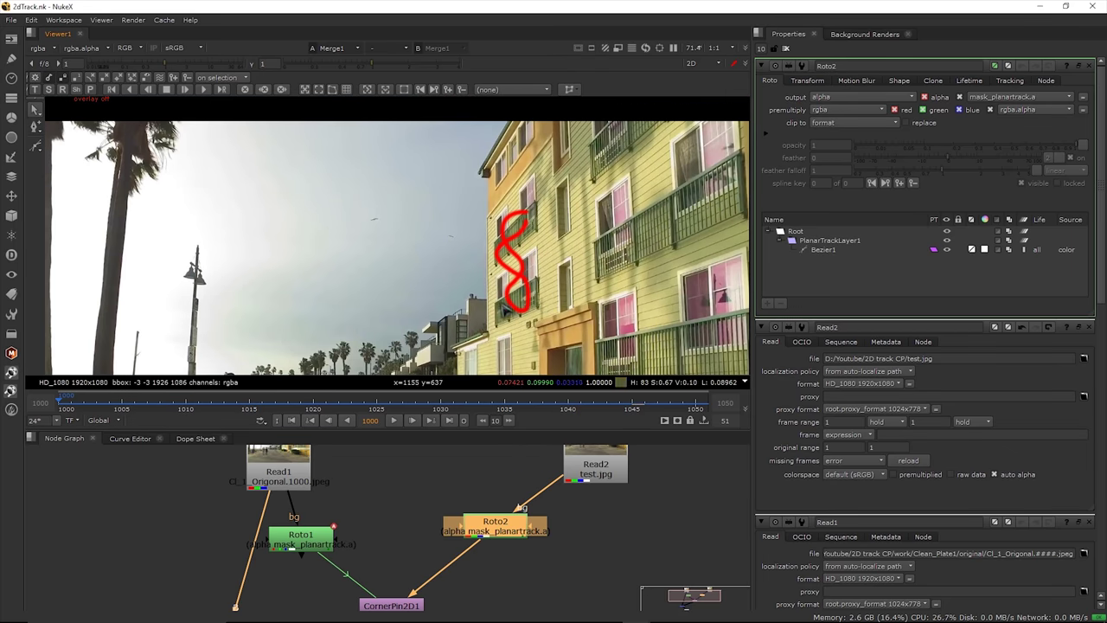
pyautogui.scroll(4, 502, 294)
pyautogui.scroll(-4, 588, 118)
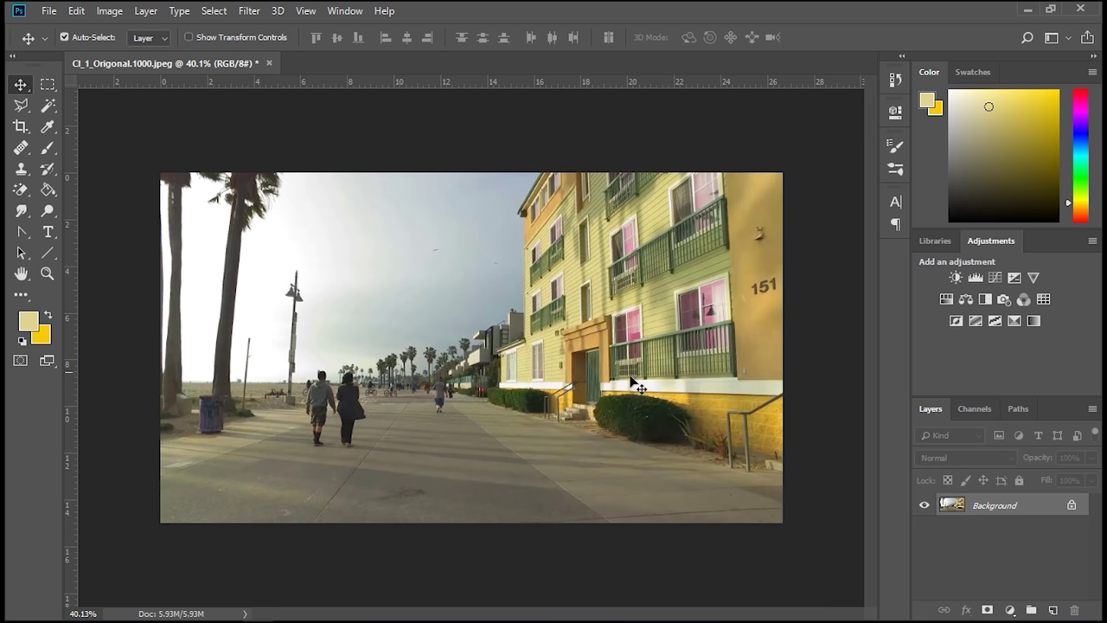
# Switch to Photoshop and duplicate the Background layer of the CI_1_Origonal.1000.jpeg frame.
pyautogui.scroll(2, 551, 315)
pyautogui.scroll(-2, 579, 320)
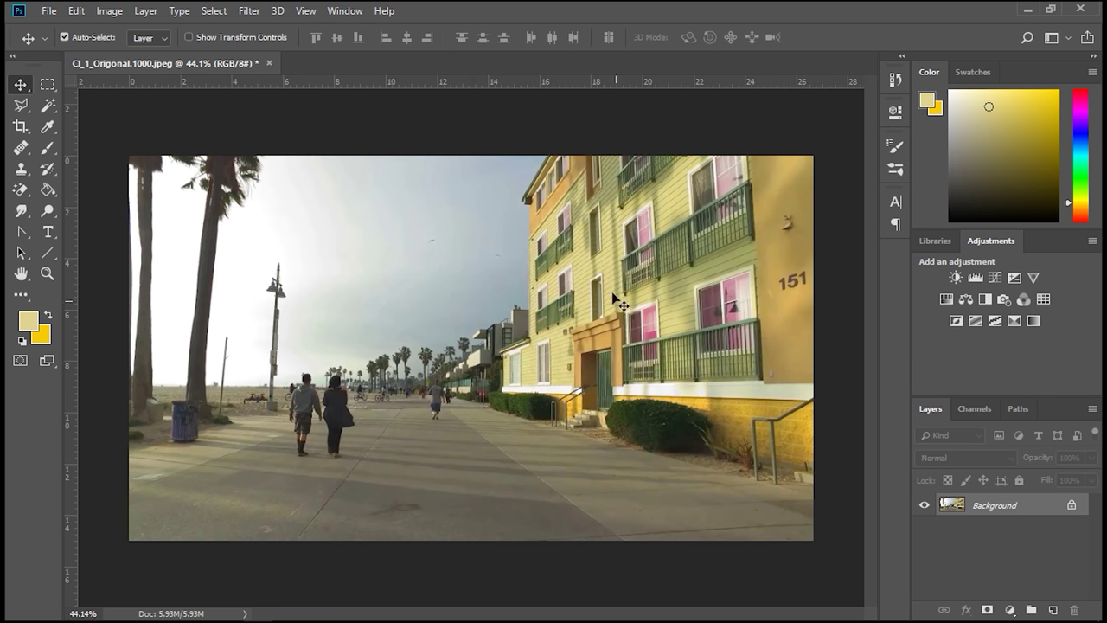
pyautogui.scroll(5, 615, 303)
pyautogui.scroll(1, 619, 201)
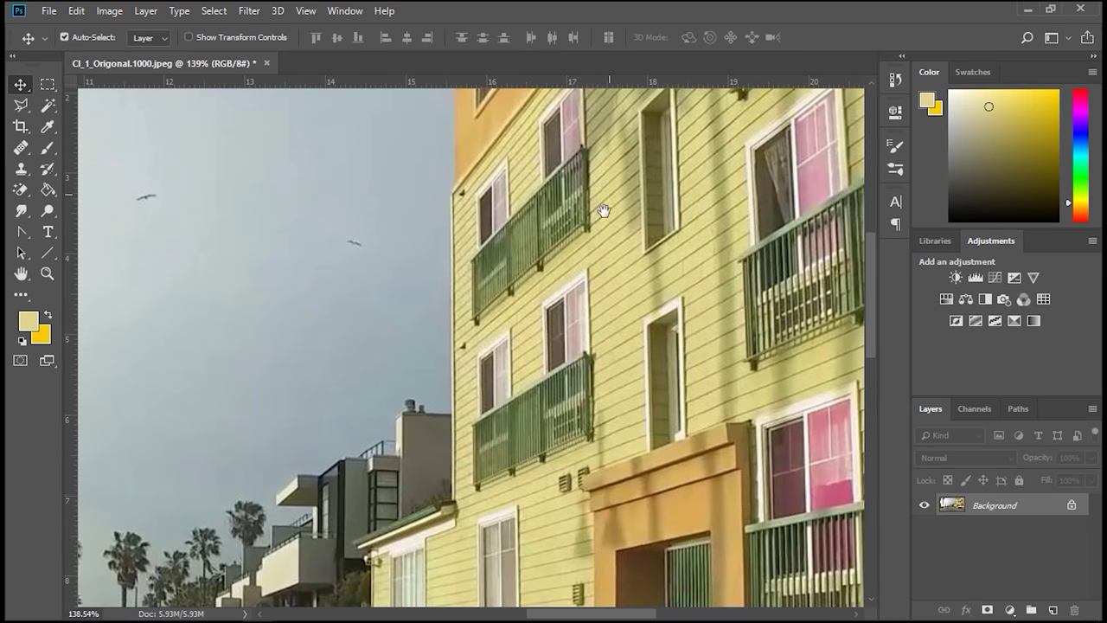
pyautogui.scroll(1, 593, 251)
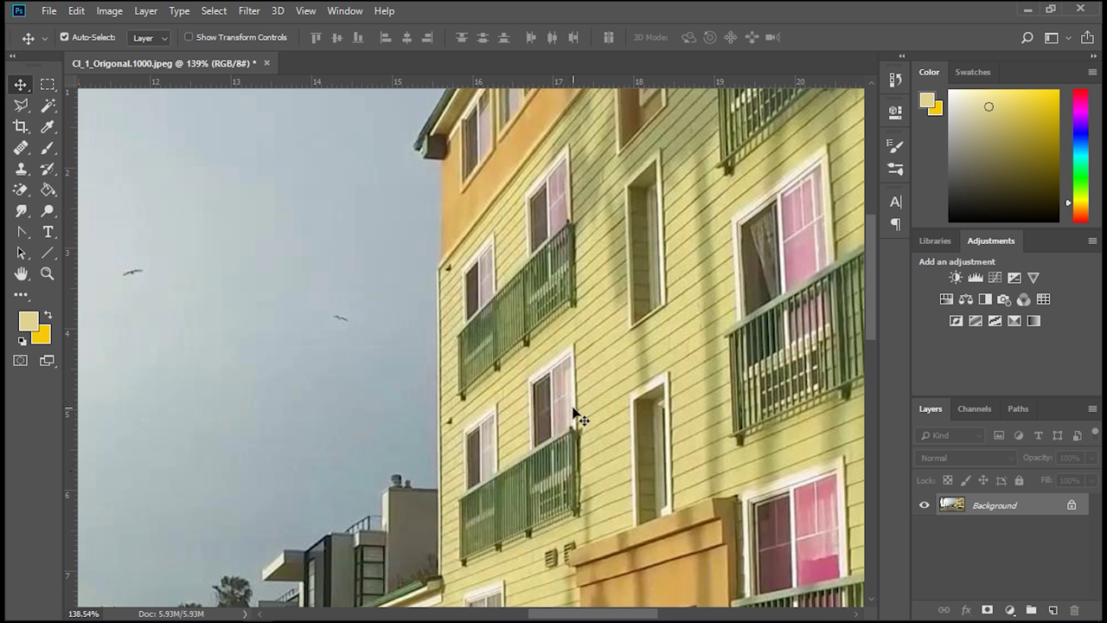
pyautogui.hotkey('ctrl', 's')
pyautogui.scroll(-2, 567, 355)
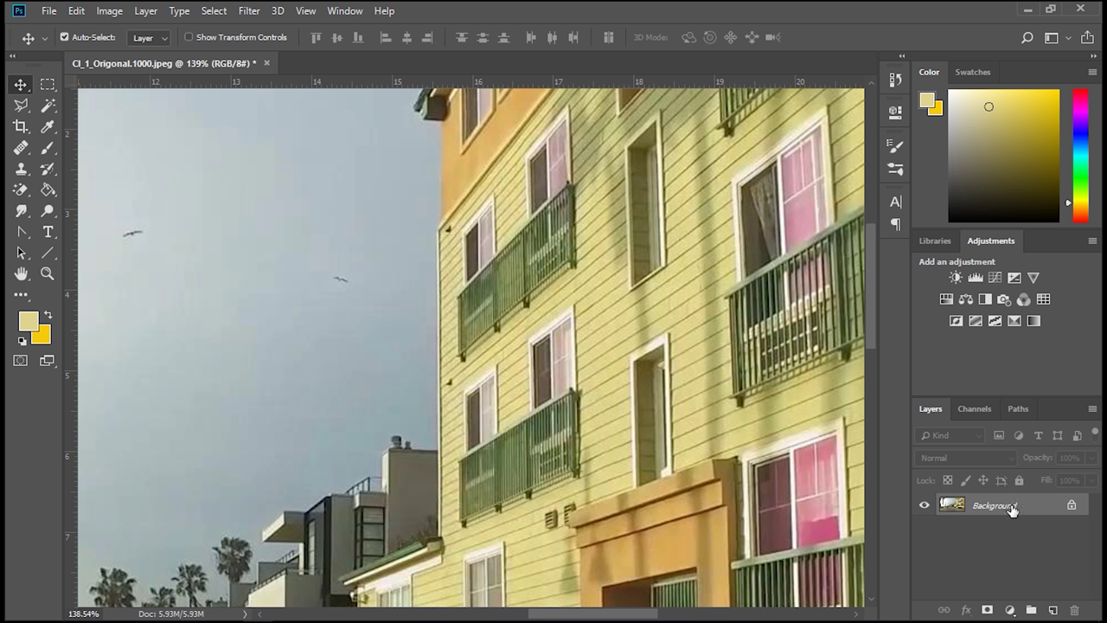
pyautogui.moveTo(1022, 516); pyautogui.dragTo(1019, 504)
pyautogui.hotkey('ctrl', 'j')
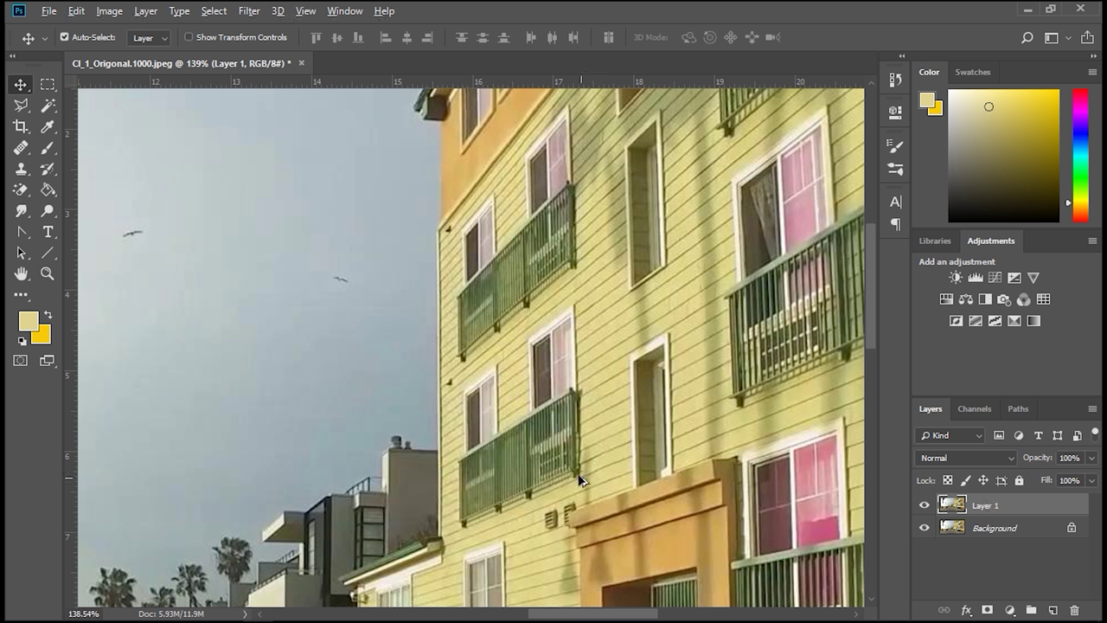
# Try moving the duplicated layer around the canvas, bringing it back to its original position.
pyautogui.scroll(-2, 580, 478)
pyautogui.moveTo(655, 425); pyautogui.dragTo(690, 406)
pyautogui.moveTo(596, 428); pyautogui.dragTo(584, 484)
pyautogui.scroll(-2, 581, 478)
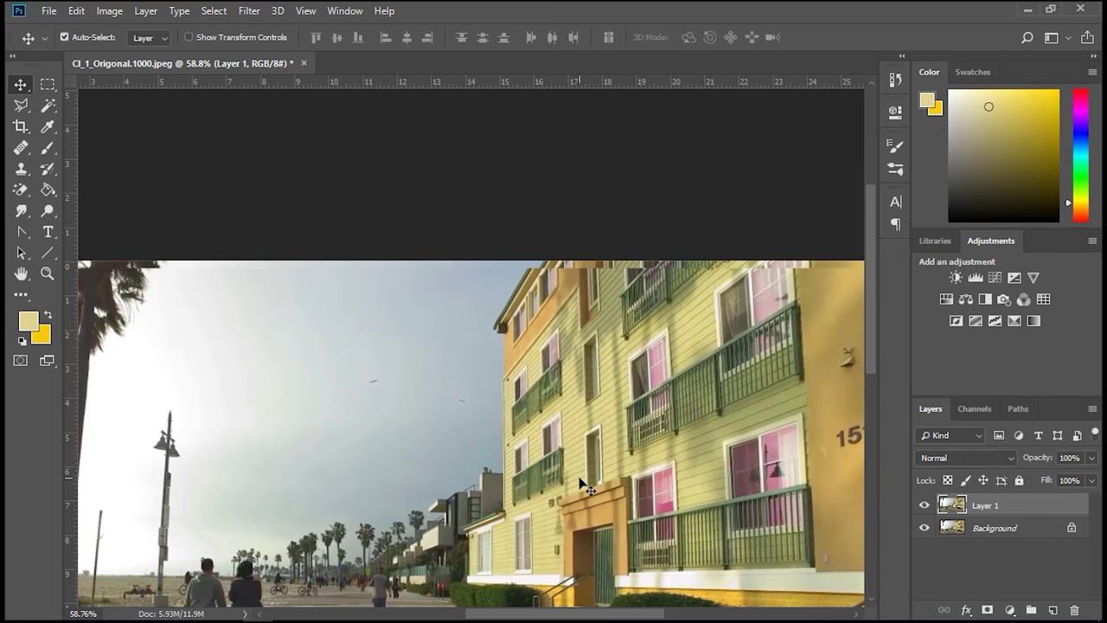
pyautogui.moveTo(451, 425)
pyautogui.mouseDown()
pyautogui.moveTo(477, 403)
pyautogui.moveTo(470, 438)
pyautogui.moveTo(472, 421)
pyautogui.mouseUp()
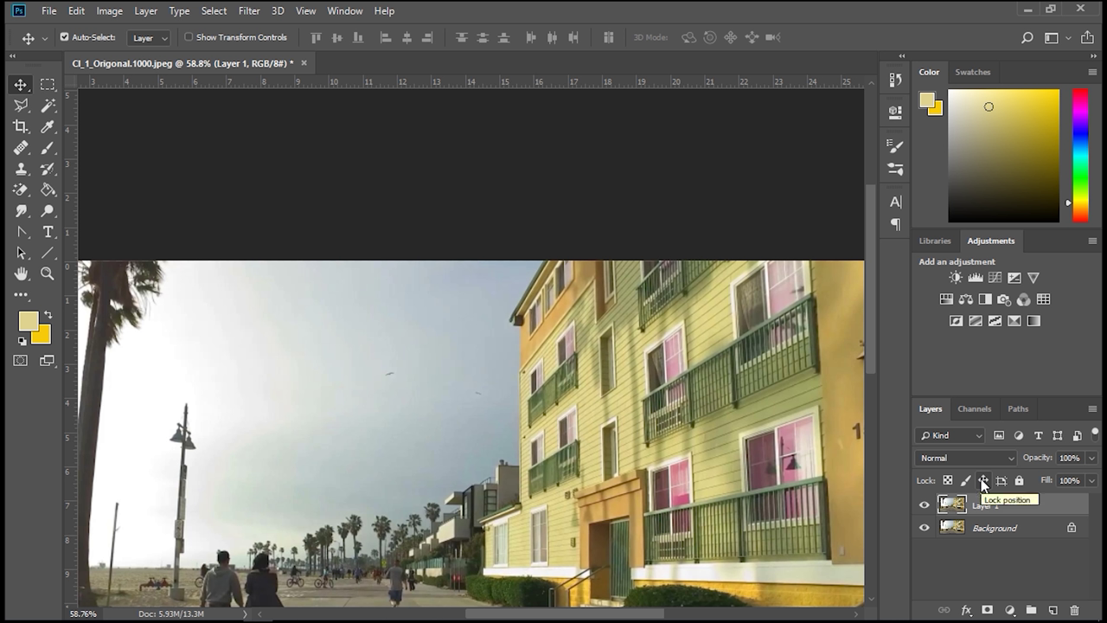
# Lock the position of Layer 1 and test the lock by trying to move the layer.
pyautogui.click(983, 481)
pyautogui.moveTo(675, 458); pyautogui.dragTo(631, 412)
pyautogui.moveTo(523, 496); pyautogui.dragTo(259, 456)
pyautogui.click(980, 512)
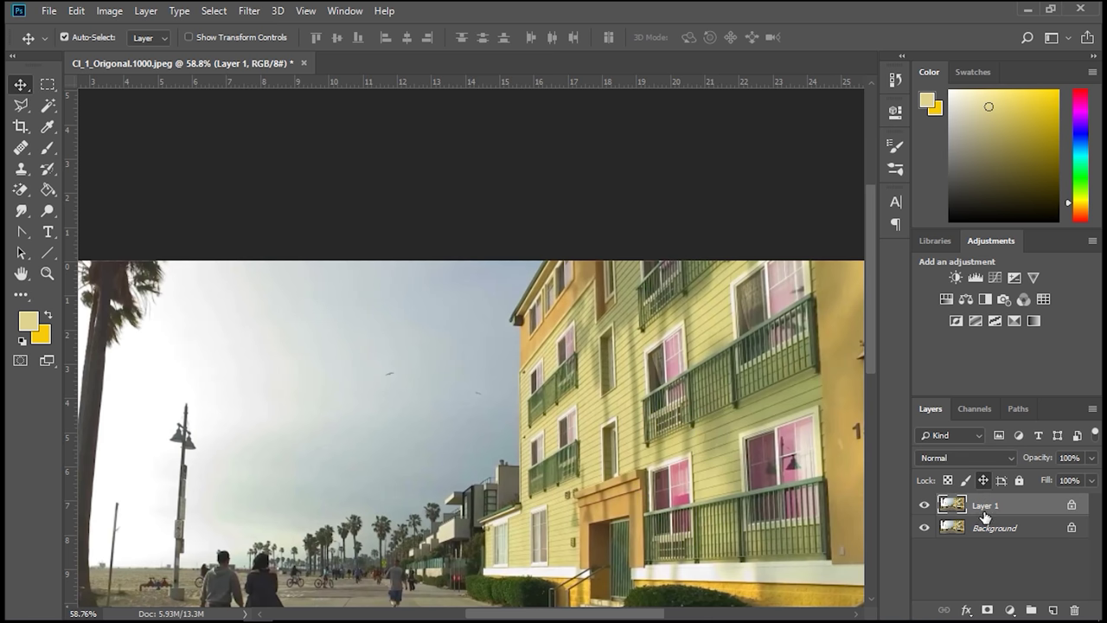
# Hide the Background layer and add a new empty layer above Layer 1.
pyautogui.click(1012, 529)
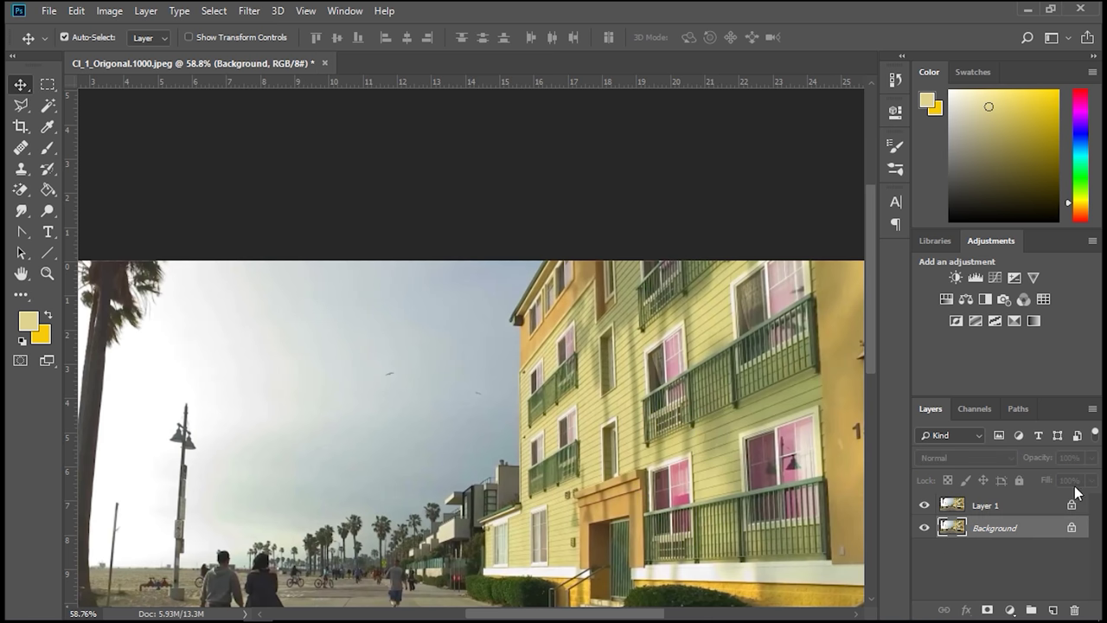
pyautogui.click(926, 530)
pyautogui.click(959, 506)
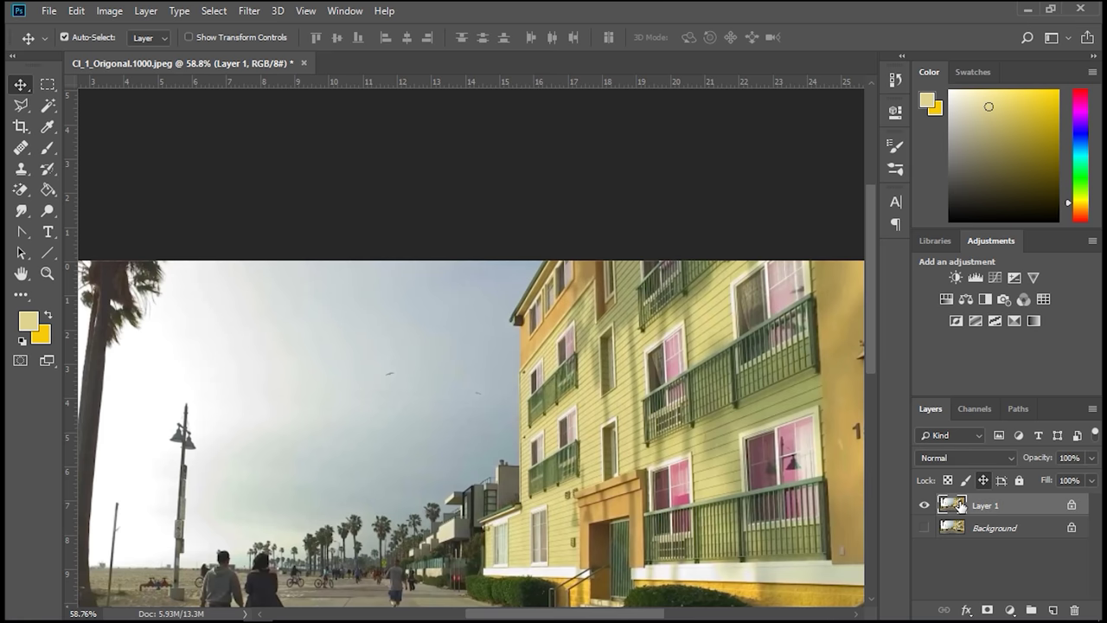
pyautogui.scroll(5, 606, 294)
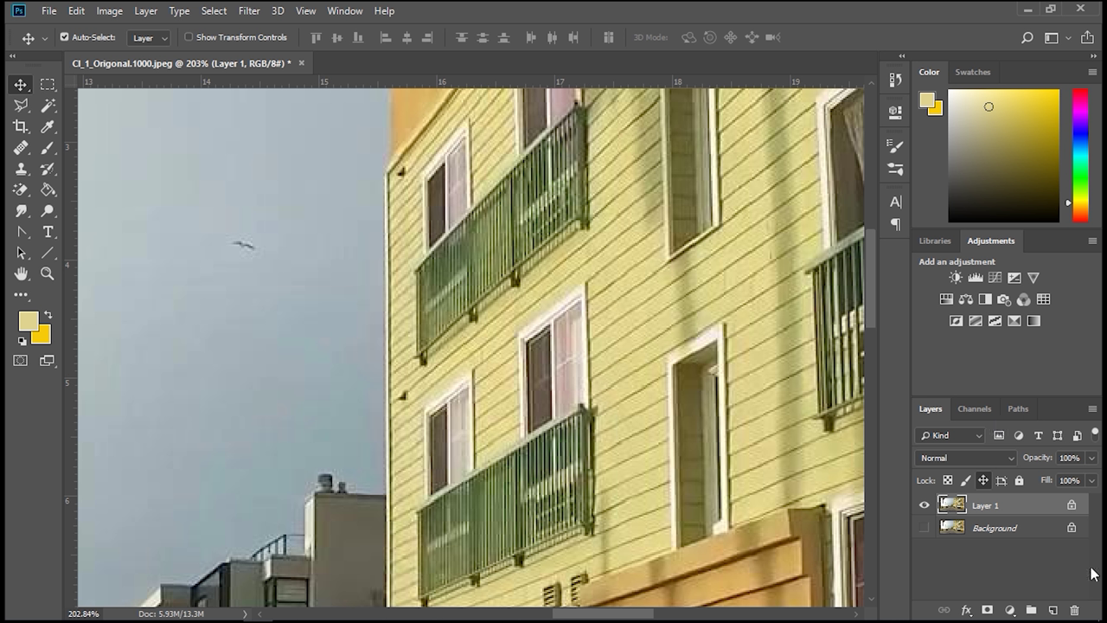
pyautogui.click(1052, 611)
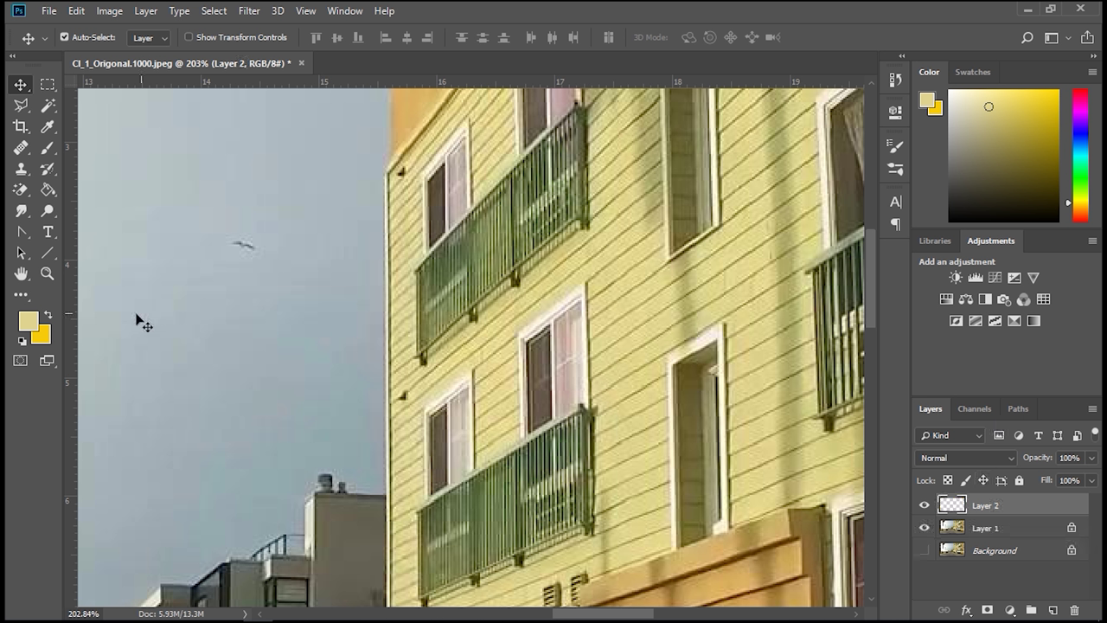
# Choose the Brush tool with the rough-edged 36 px tip from the legacy Default Brushes.
pyautogui.press('b')
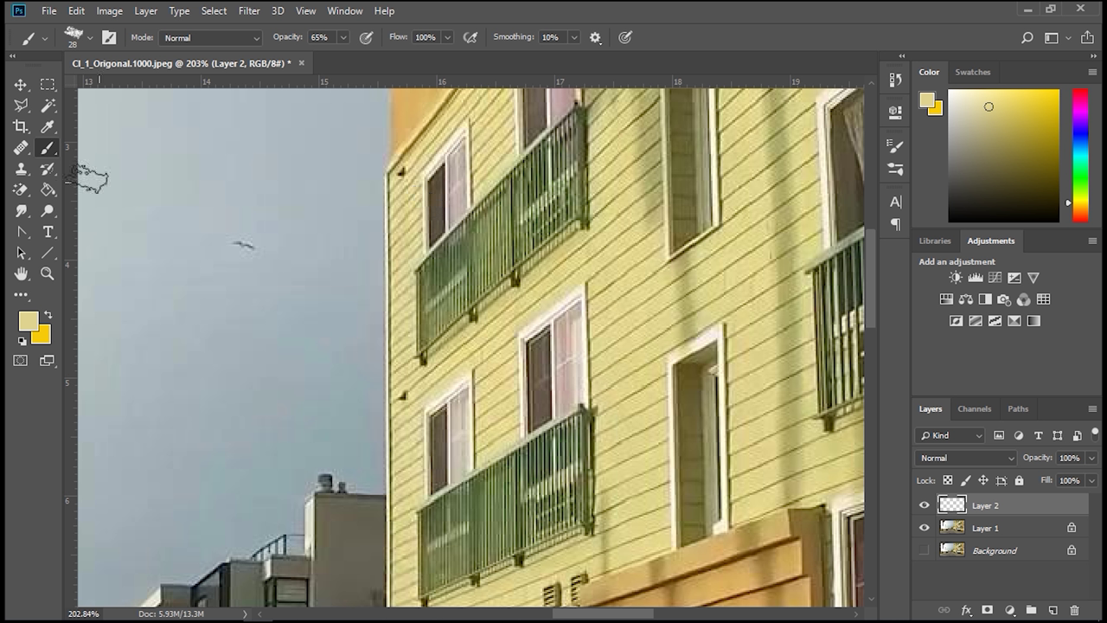
pyautogui.click(87, 39)
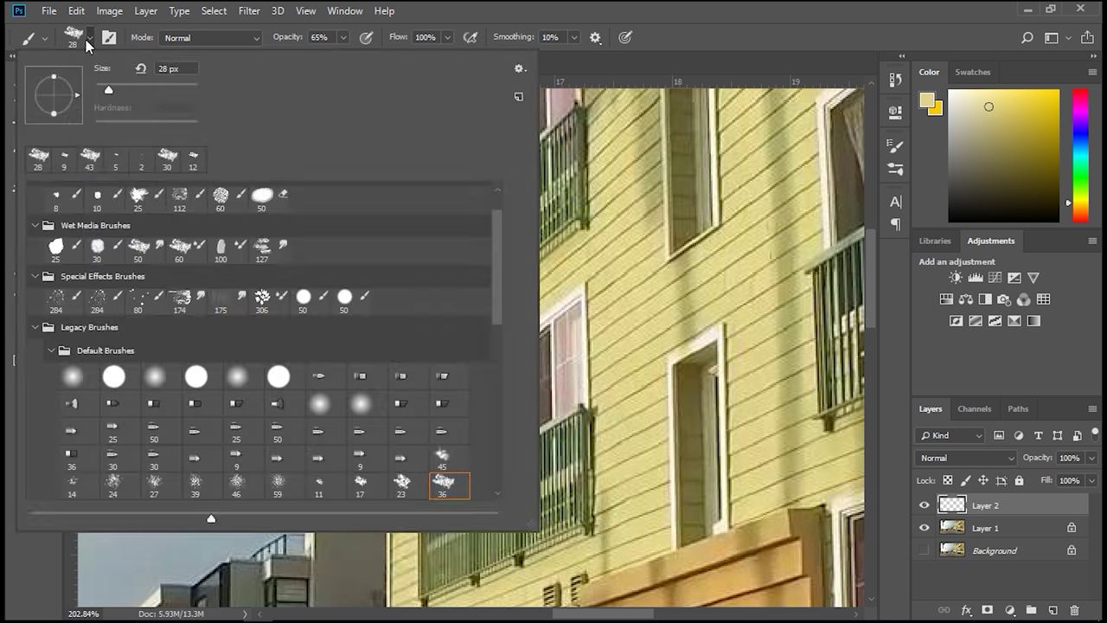
pyautogui.click(448, 492)
pyautogui.doubleClick(446, 489)
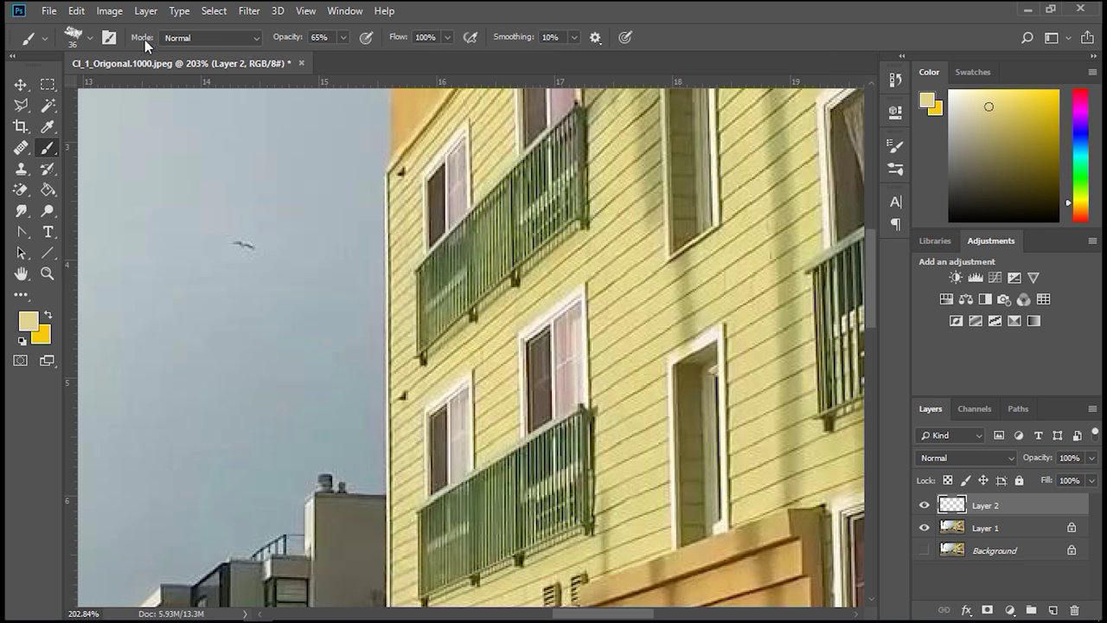
# Enable Shape Dynamics for the brush with Size Jitter 35%, Minimum Diameter 34%, Angle Jitter 36% and Roundness Jitter 1%.
pyautogui.click(110, 37)
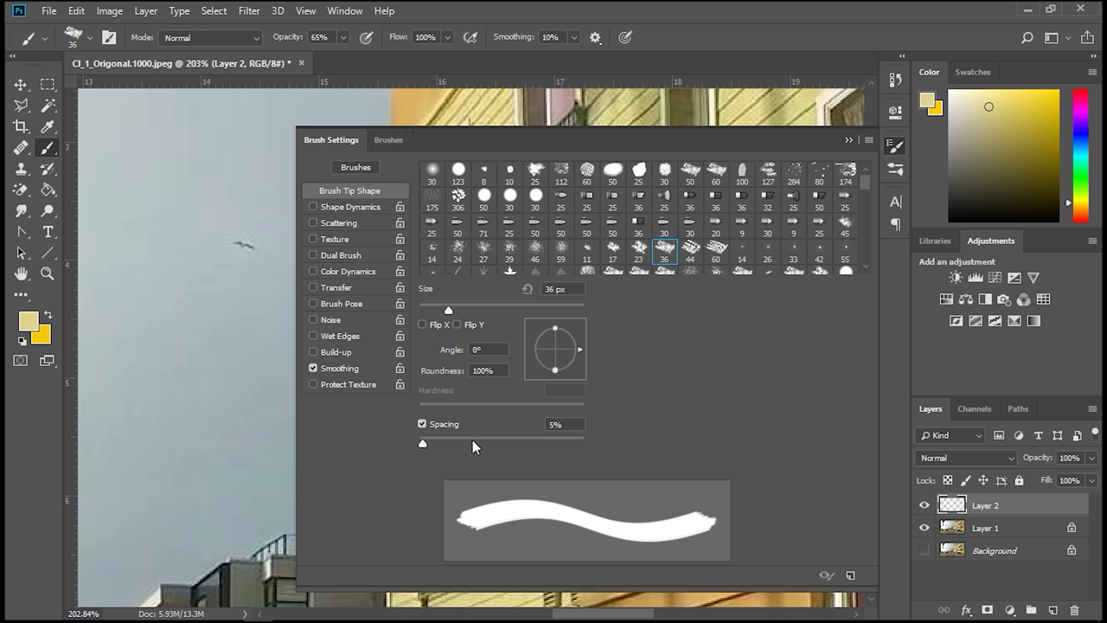
pyautogui.click(348, 207)
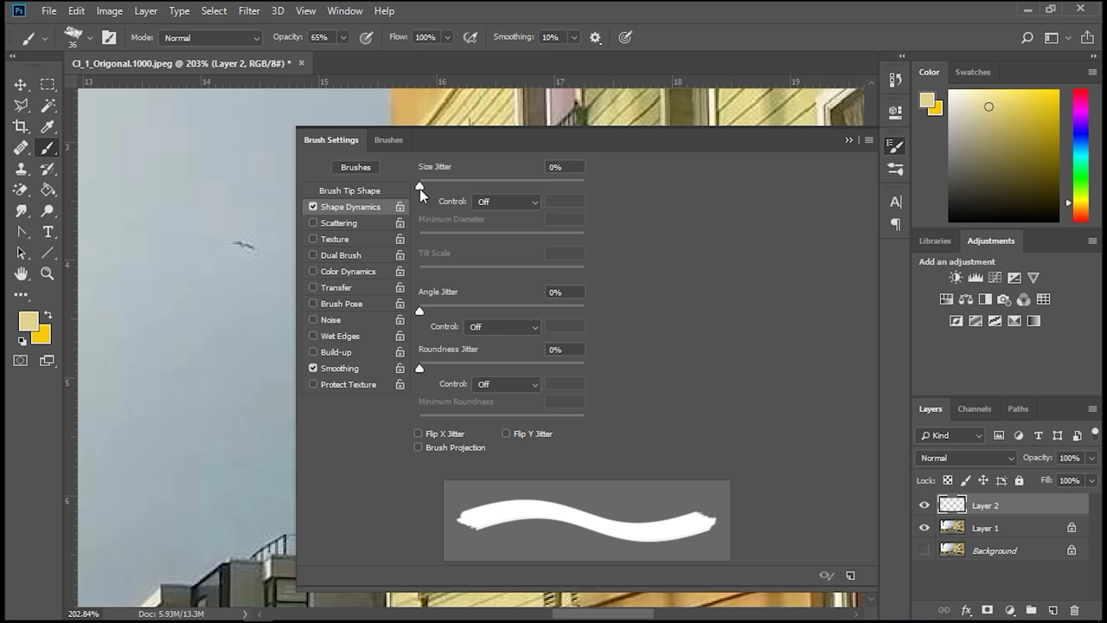
pyautogui.moveTo(421, 189); pyautogui.dragTo(479, 200)
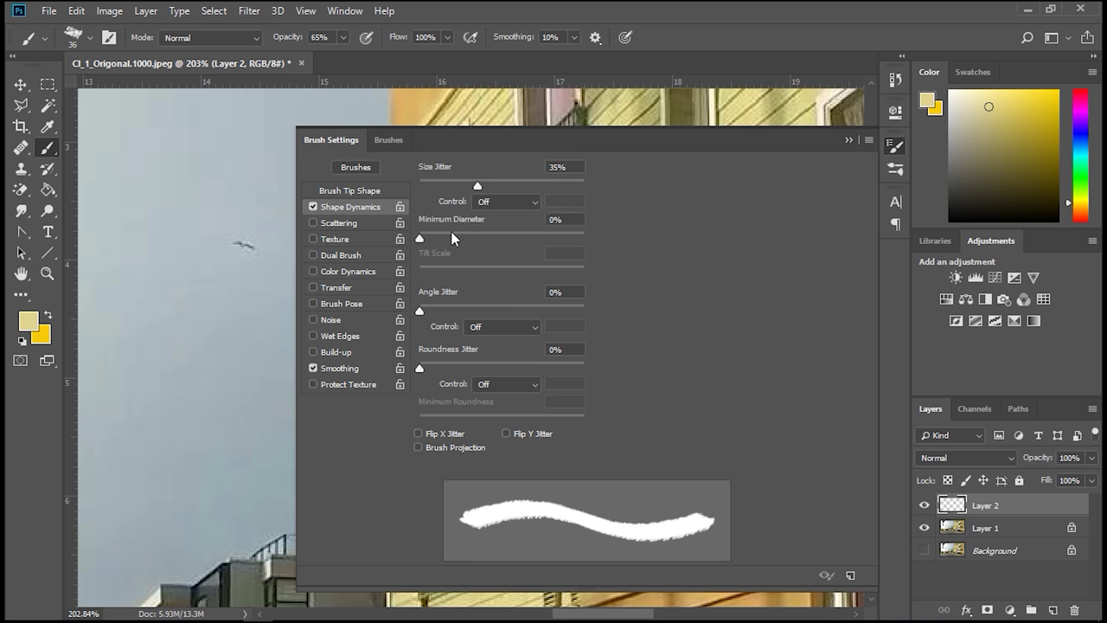
pyautogui.moveTo(422, 237); pyautogui.dragTo(448, 237)
pyautogui.moveTo(435, 242); pyautogui.dragTo(477, 245)
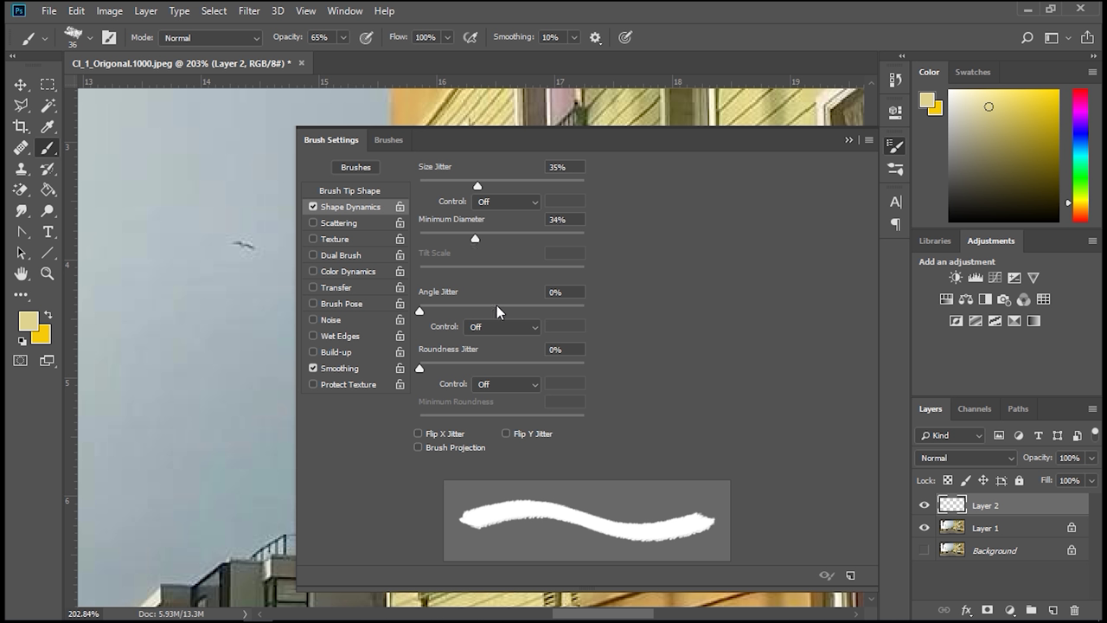
pyautogui.moveTo(424, 314)
pyautogui.mouseDown()
pyautogui.moveTo(502, 314)
pyautogui.moveTo(467, 314)
pyautogui.moveTo(481, 328)
pyautogui.mouseUp()
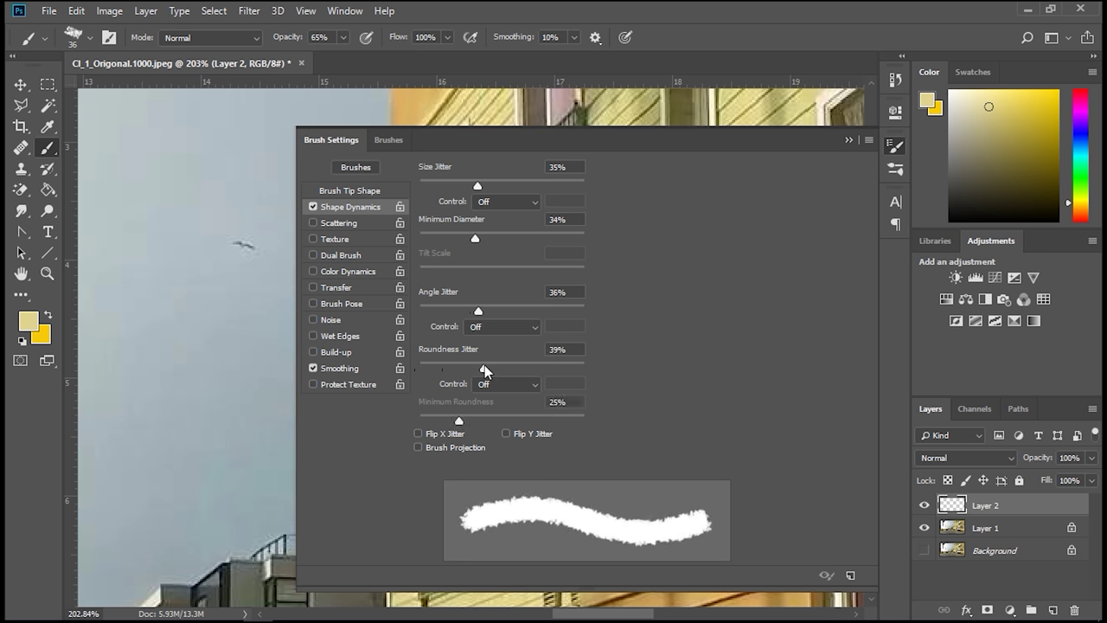
pyautogui.moveTo(422, 367); pyautogui.dragTo(421, 367)
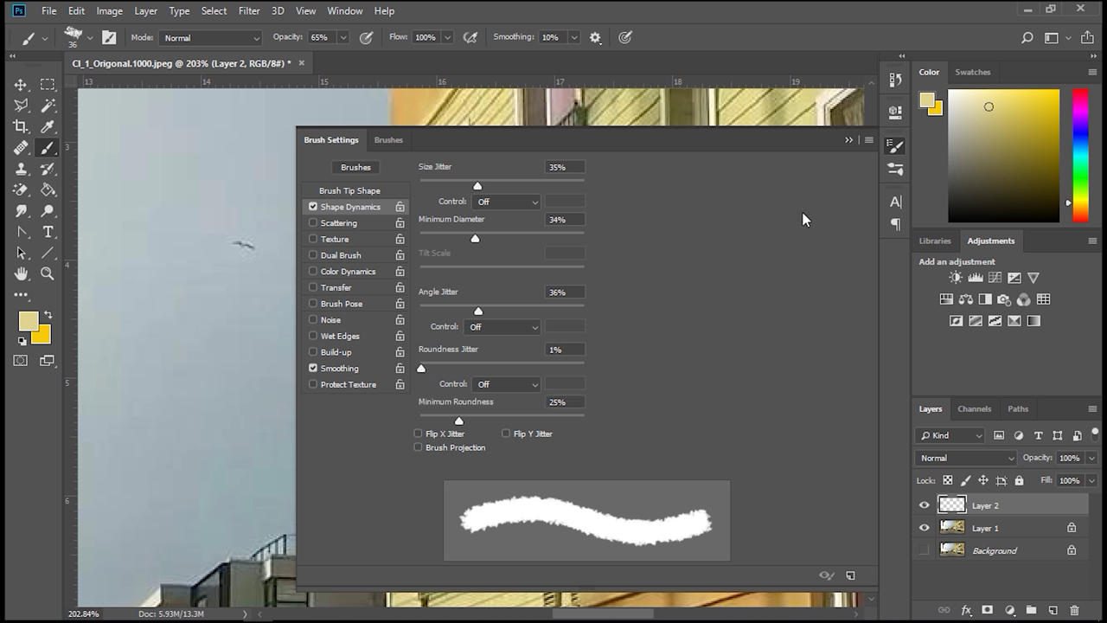
# Enable Scattering for the brush with Scatter 123%, Count 3 and Count Jitter 13%.
pyautogui.click(333, 223)
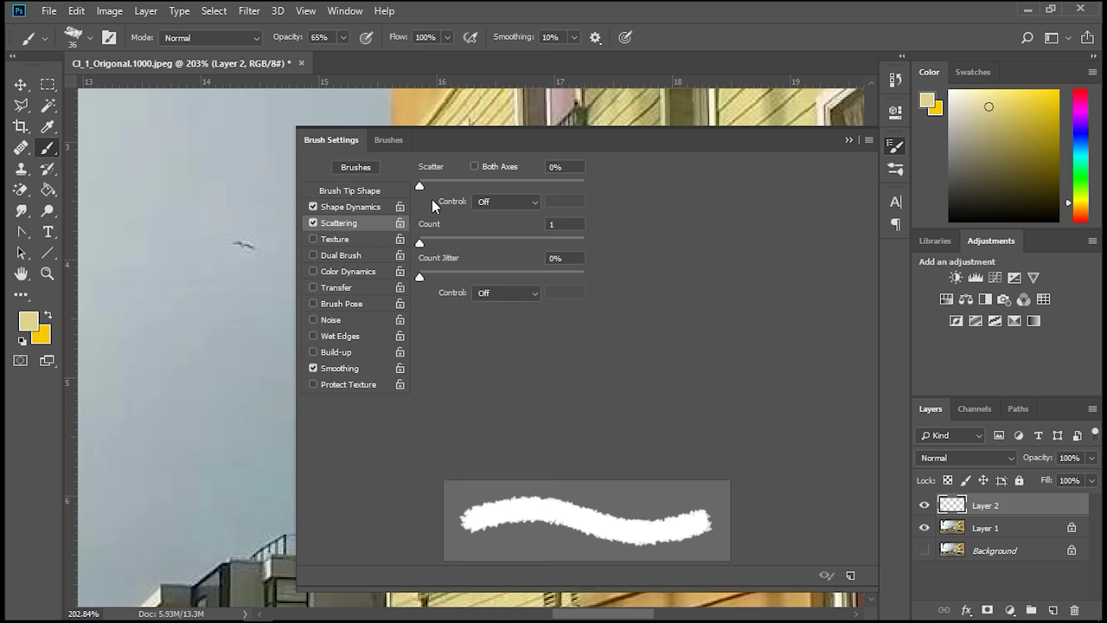
pyautogui.moveTo(421, 184); pyautogui.dragTo(439, 194)
pyautogui.moveTo(427, 242)
pyautogui.mouseDown()
pyautogui.moveTo(460, 239)
pyautogui.moveTo(441, 243)
pyautogui.moveTo(442, 275)
pyautogui.mouseUp()
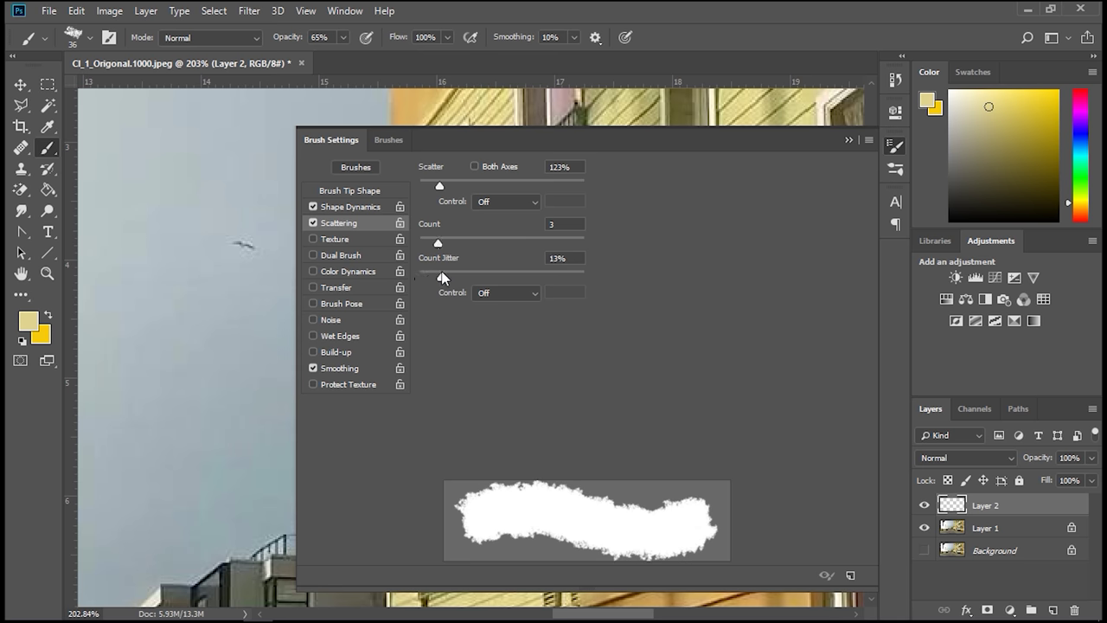
# Try the Texture, Brush Pose and Wet Edges brush options, switching each one off again.
pyautogui.click(333, 238)
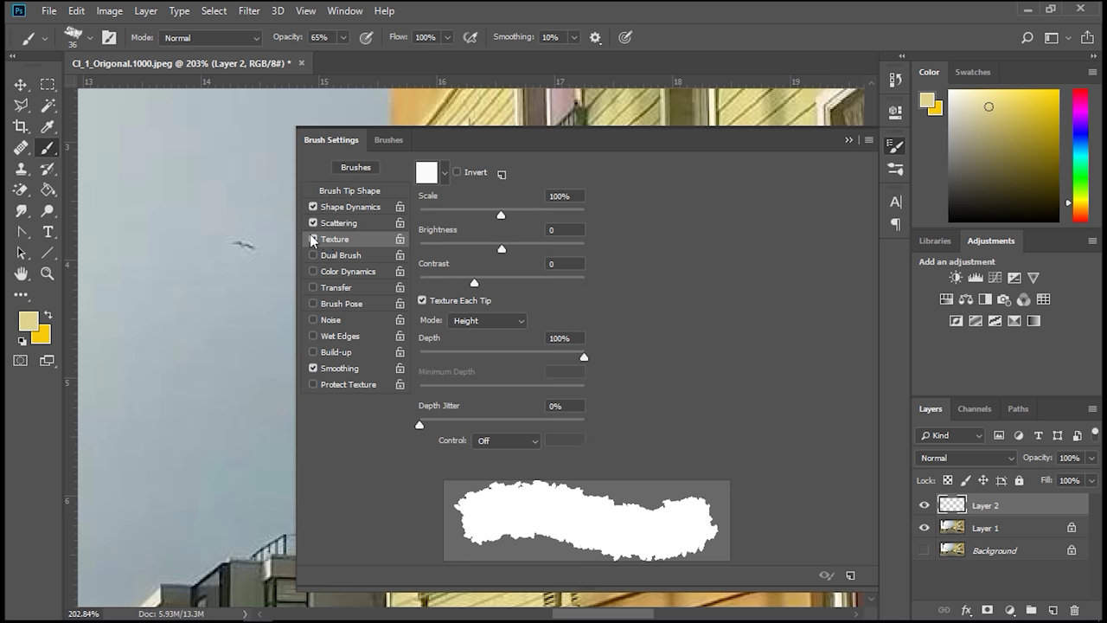
pyautogui.click(312, 238)
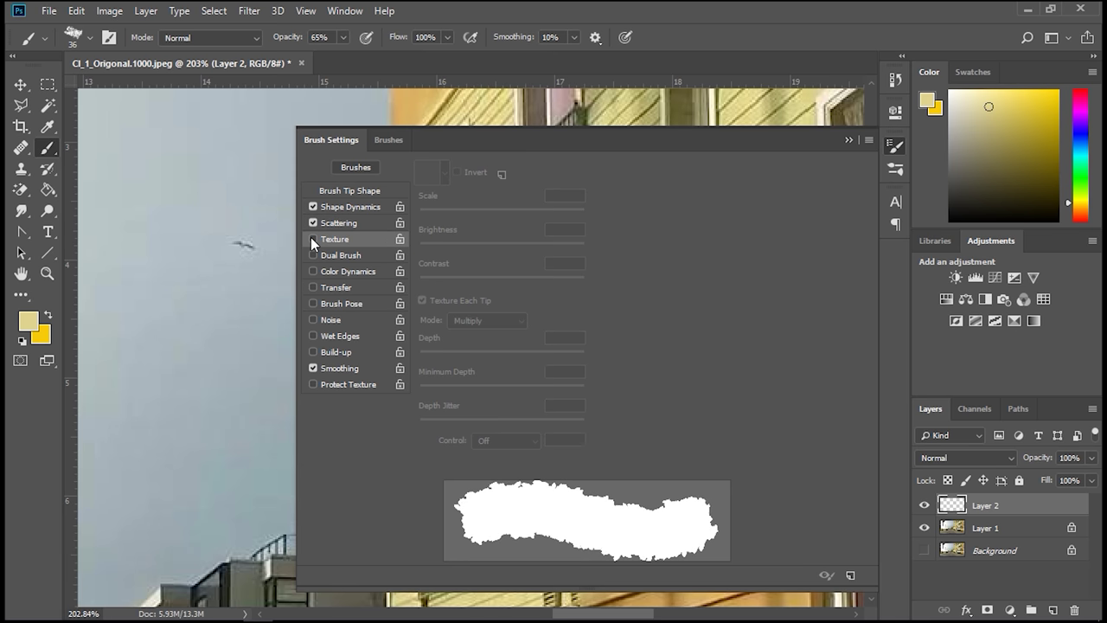
pyautogui.click(345, 303)
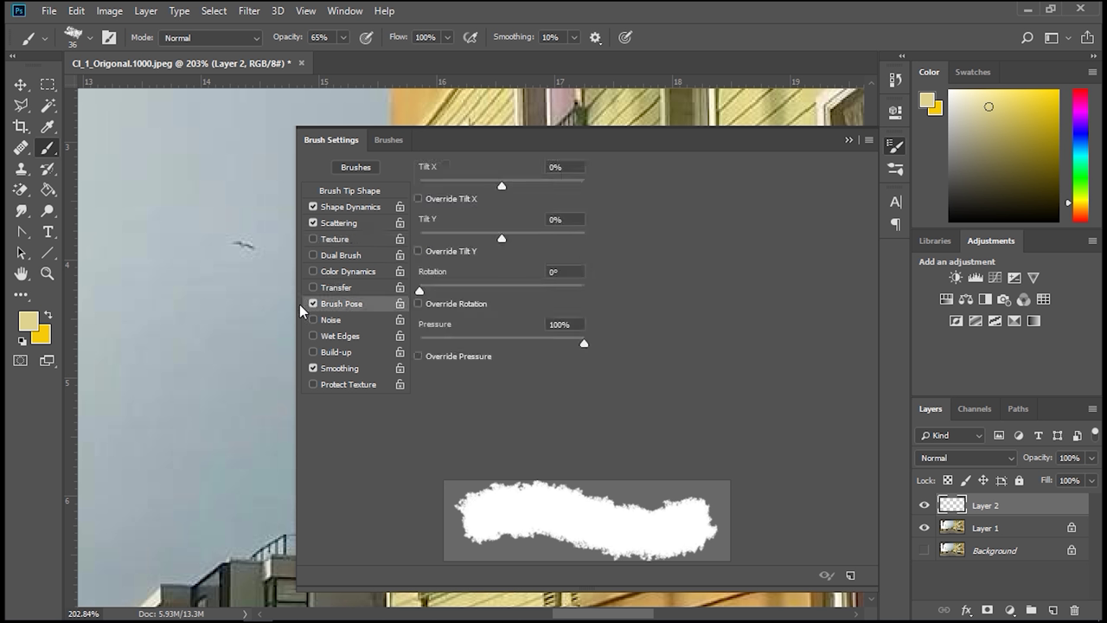
pyautogui.click(314, 303)
pyautogui.click(331, 339)
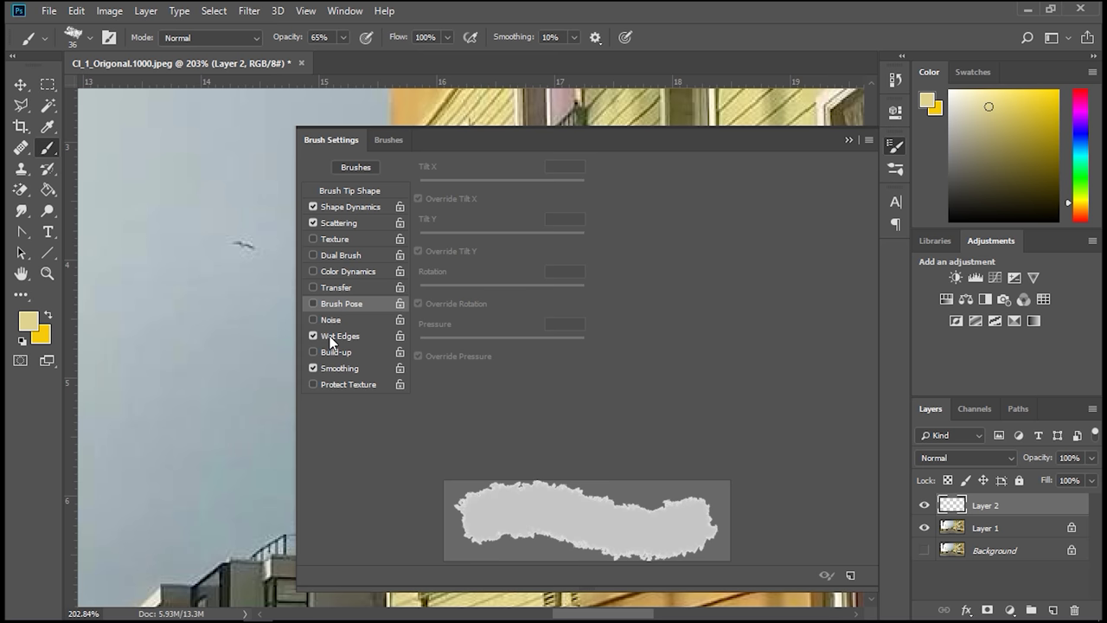
pyautogui.click(314, 336)
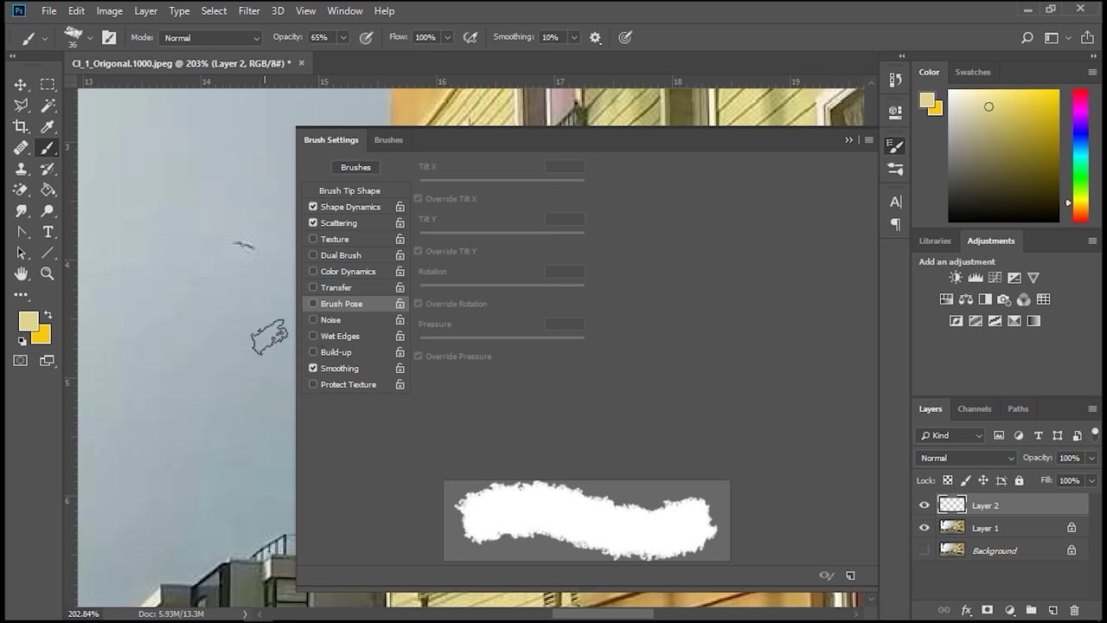
# Close the brush settings and bring the building's windows and balconies back into view.
pyautogui.click(848, 140)
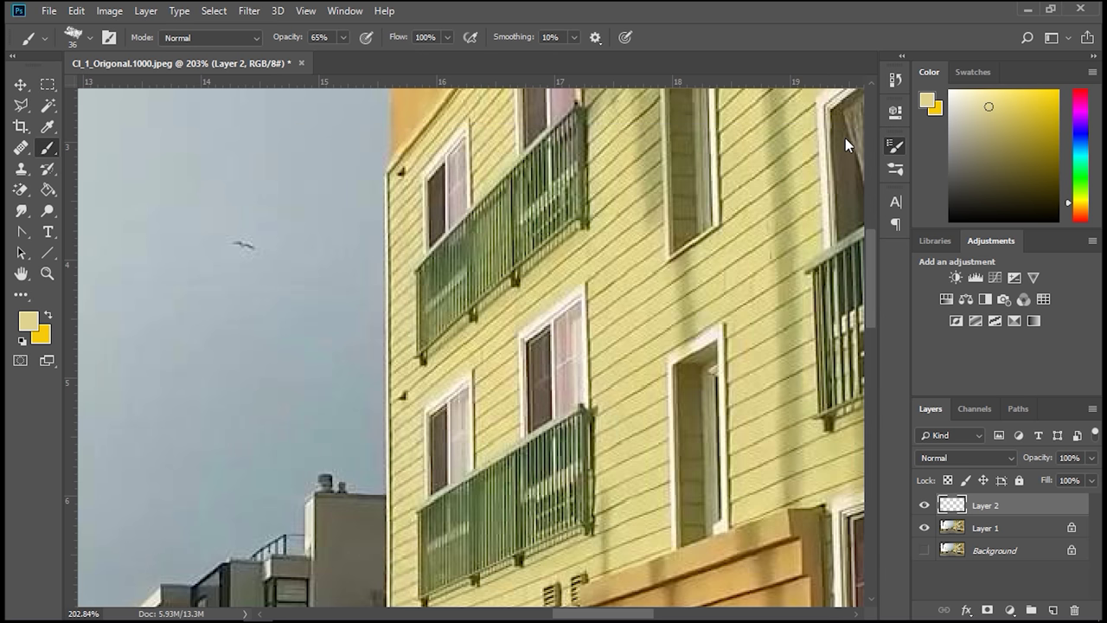
pyautogui.scroll(-3, 636, 424)
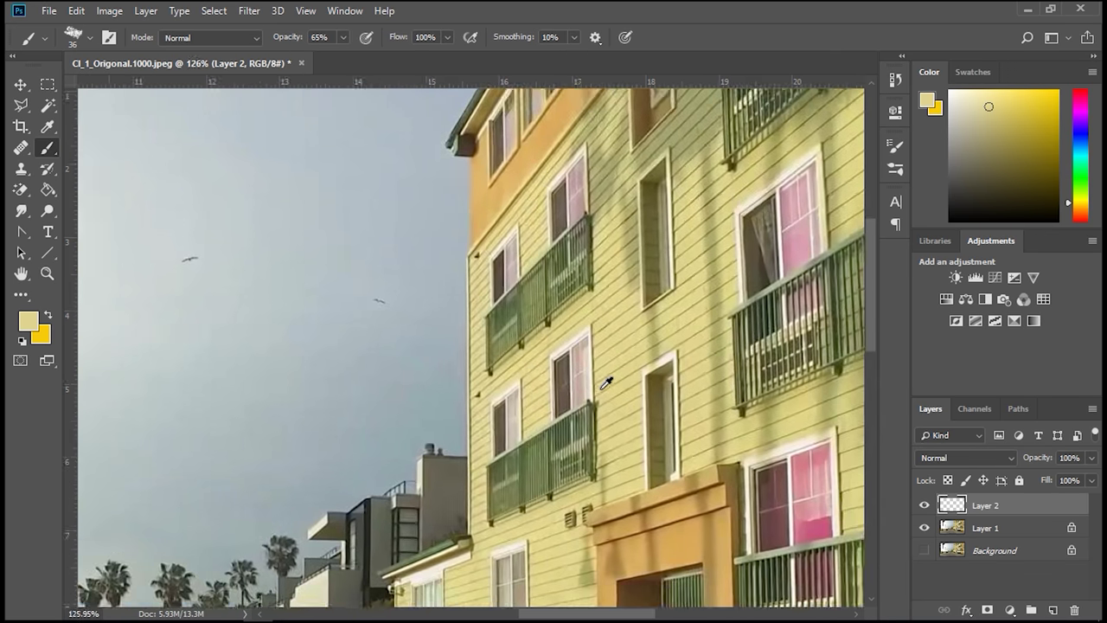
# Set the brush to 28 px diameter and about 45% opacity for painting near the right window above the lower balcony.
pyautogui.scroll(5, 621, 406)
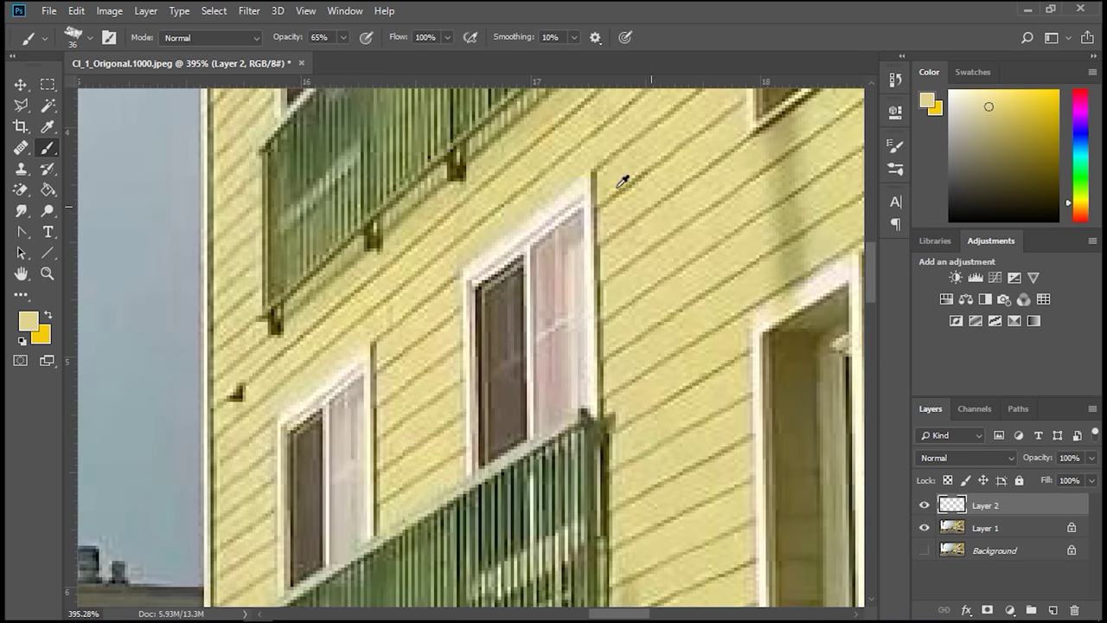
pyautogui.scroll(3, 627, 181)
pyautogui.keyDown('alt'); pyautogui.rightClick(619, 305); pyautogui.keyUp('alt')
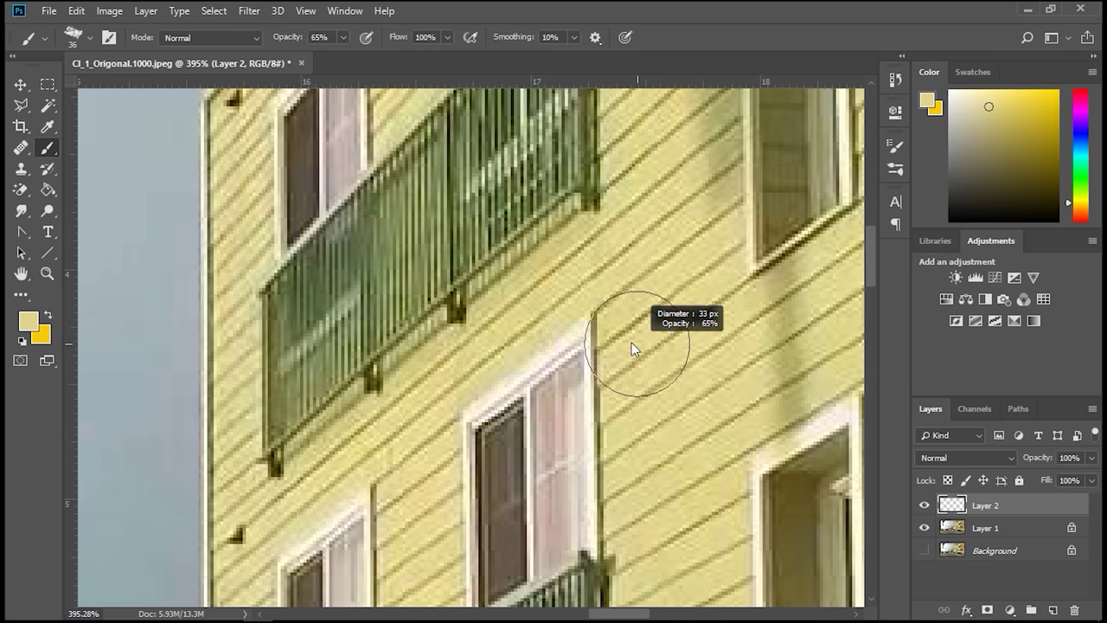
pyautogui.scroll(-1, 627, 344)
pyautogui.keyDown('alt'); pyautogui.rightClick(554, 346); pyautogui.keyUp('alt')
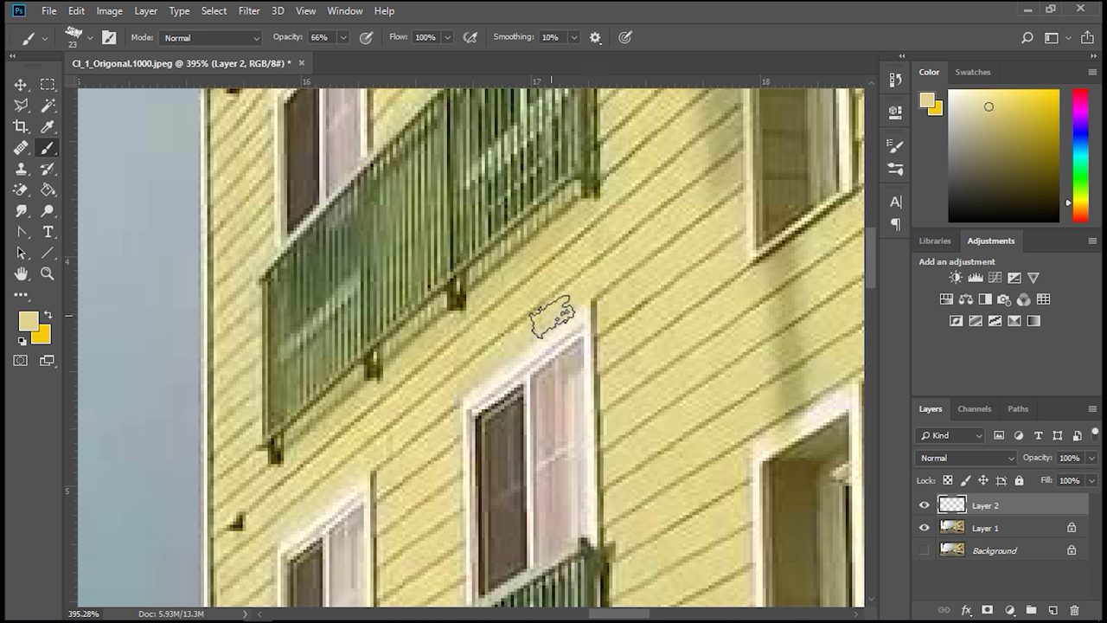
pyautogui.keyDown('alt'); pyautogui.rightClick(526, 332); pyautogui.keyUp('alt')
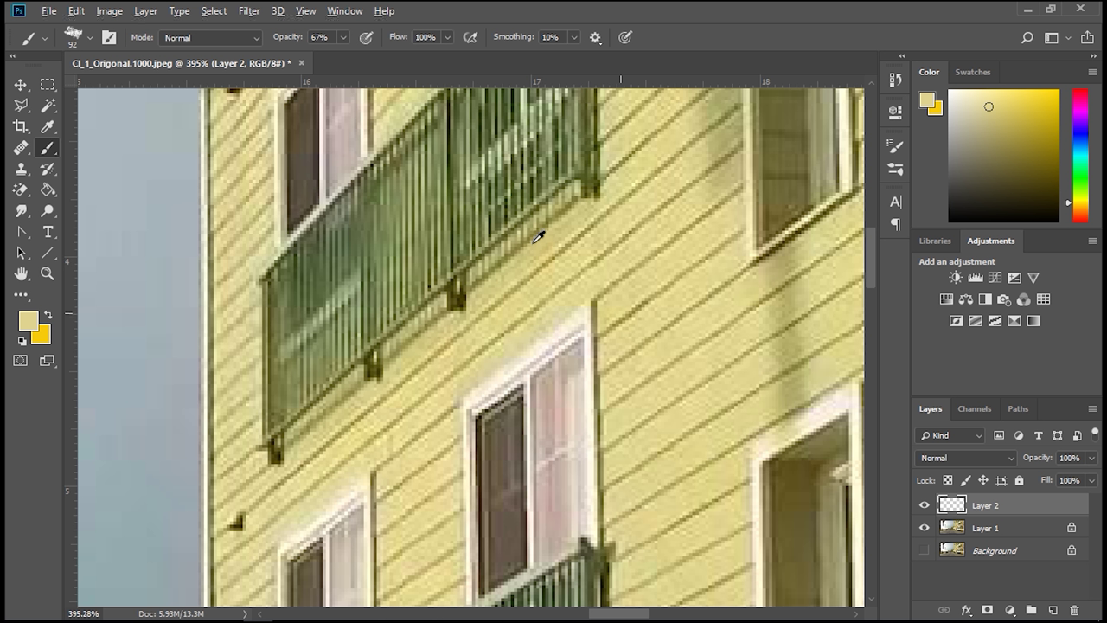
pyautogui.keyDown('alt'); pyautogui.rightClick(613, 309); pyautogui.keyUp('alt')
pyautogui.moveTo(612, 310)
pyautogui.mouseDown()
pyautogui.moveTo(511, 321)
pyautogui.moveTo(554, 323)
pyautogui.moveTo(546, 349)
pyautogui.moveTo(592, 349)
pyautogui.moveTo(400, 389)
pyautogui.moveTo(470, 383)
pyautogui.mouseUp()
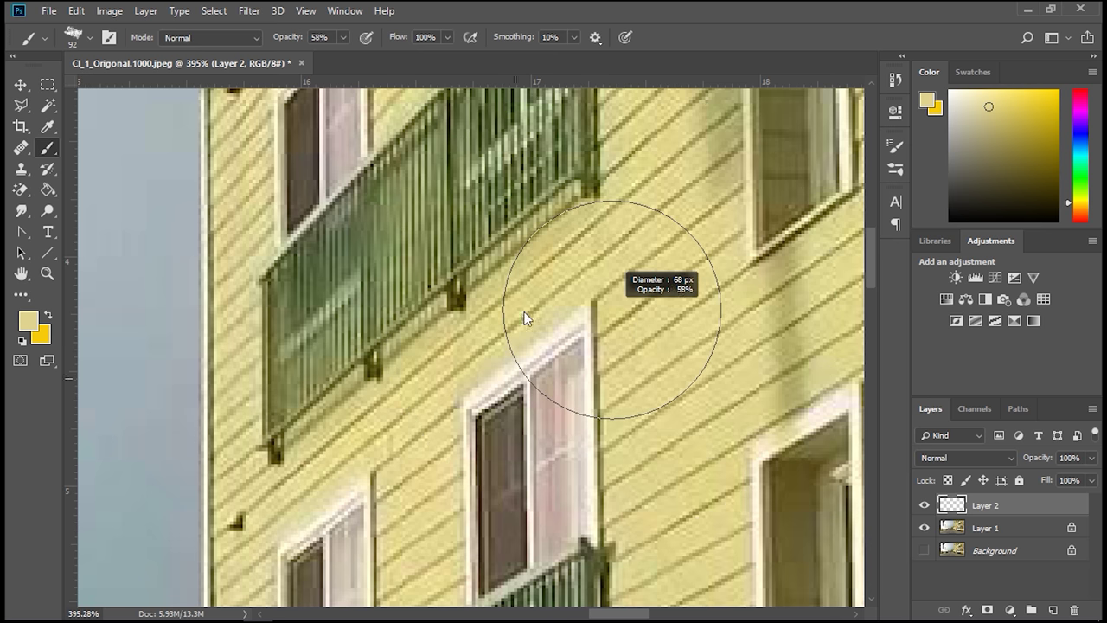
pyautogui.moveTo(553, 285)
pyautogui.mouseDown()
pyautogui.moveTo(557, 250)
pyautogui.moveTo(558, 335)
pyautogui.moveTo(563, 285)
pyautogui.moveTo(592, 371)
pyautogui.moveTo(551, 385)
pyautogui.mouseUp()
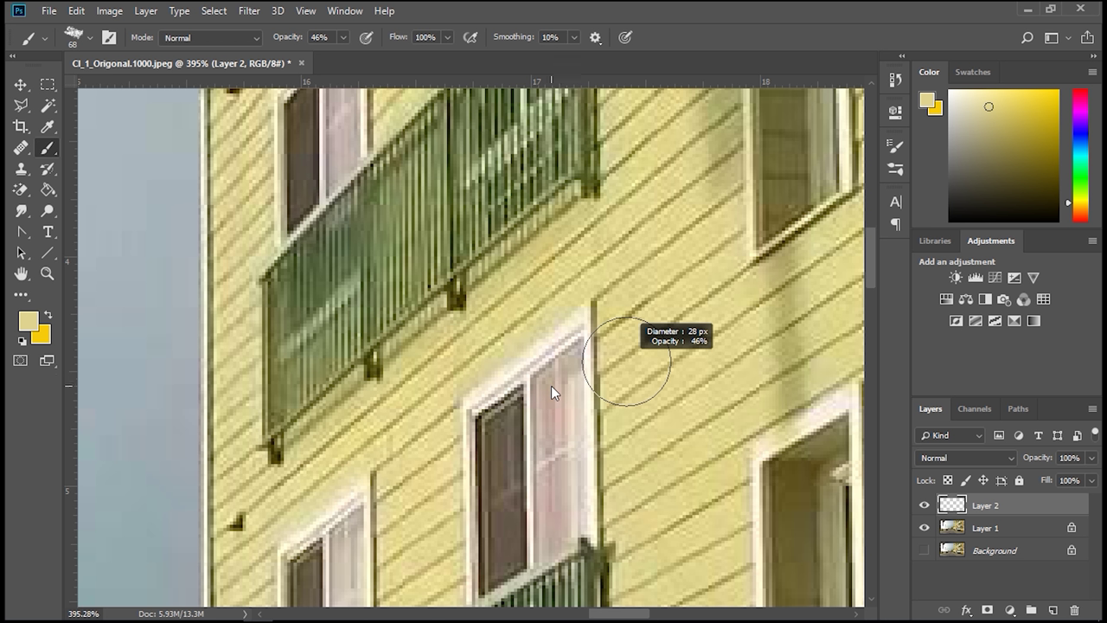
# Sample the siding colour and paint over the upper right corner of the right window above the lower balcony.
pyautogui.keyDown('alt'); pyautogui.click(621, 336); pyautogui.keyUp('alt')
pyautogui.moveTo(616, 336)
pyautogui.mouseDown()
pyautogui.moveTo(559, 286)
pyautogui.moveTo(582, 307)
pyautogui.moveTo(560, 327)
pyautogui.moveTo(607, 316)
pyautogui.moveTo(564, 282)
pyautogui.moveTo(559, 315)
pyautogui.moveTo(560, 282)
pyautogui.moveTo(549, 323)
pyautogui.moveTo(557, 290)
pyautogui.moveTo(565, 337)
pyautogui.moveTo(575, 306)
pyautogui.moveTo(550, 340)
pyautogui.mouseUp()
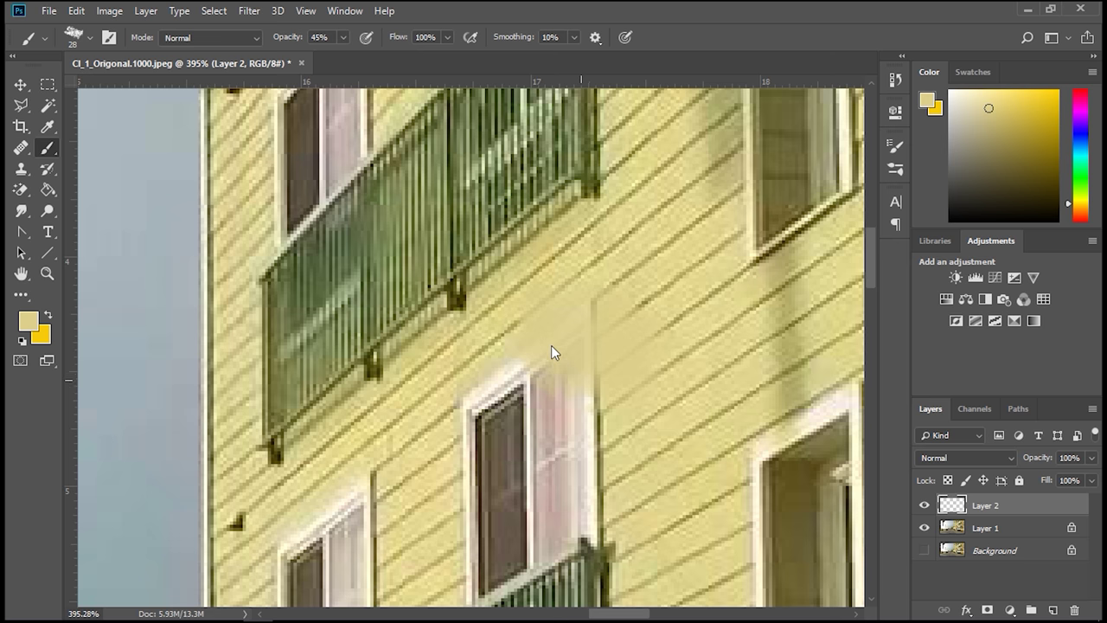
pyautogui.moveTo(581, 386); pyautogui.dragTo(580, 383)
pyautogui.moveTo(584, 346)
pyautogui.mouseDown()
pyautogui.moveTo(588, 328)
pyautogui.moveTo(595, 393)
pyautogui.mouseUp()
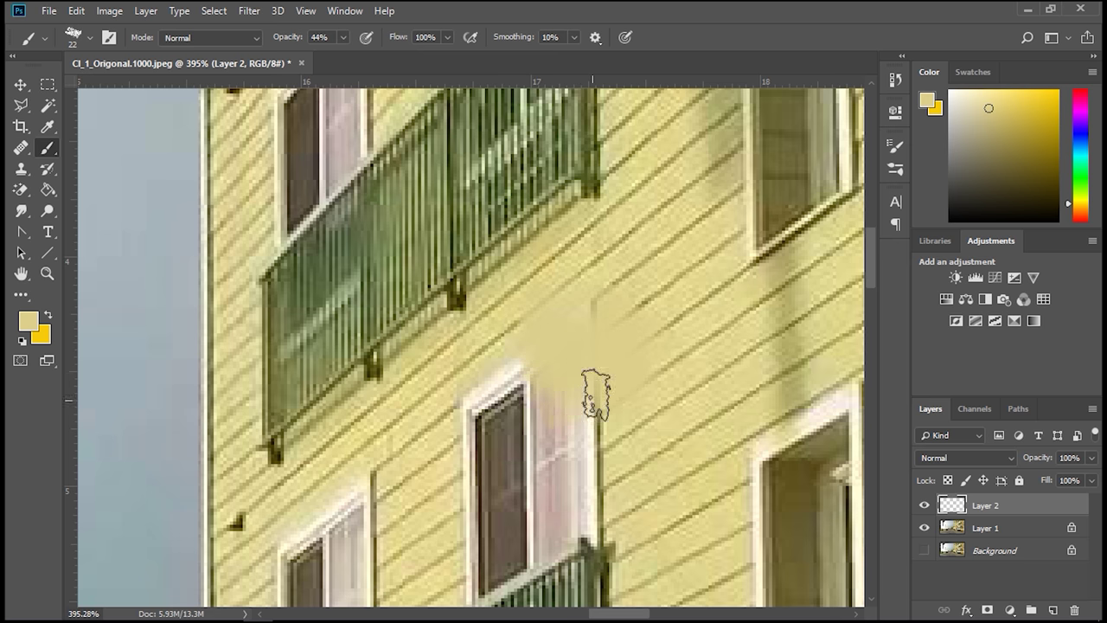
# Paint over the rest of that right window down to the balcony railing, resampling the siding colour on both sides.
pyautogui.scroll(-4, 589, 383)
pyautogui.hscroll(-2, 658, 346)
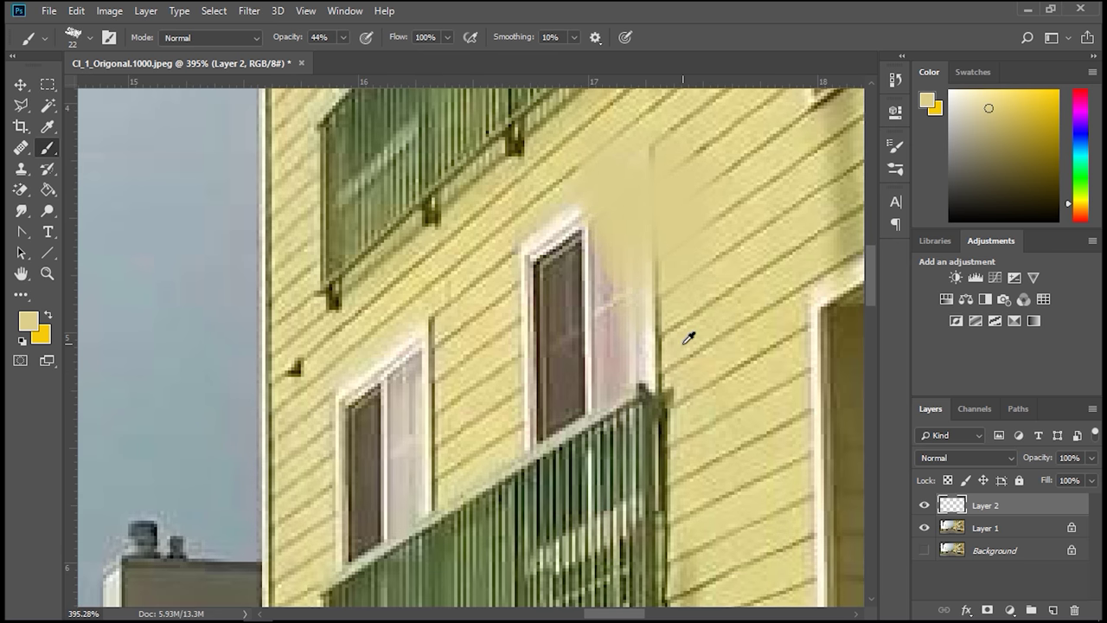
pyautogui.keyDown('alt'); pyautogui.click(690, 337); pyautogui.keyUp('alt')
pyautogui.moveTo(635, 358)
pyautogui.mouseDown()
pyautogui.moveTo(653, 318)
pyautogui.moveTo(620, 353)
pyautogui.moveTo(606, 344)
pyautogui.moveTo(642, 292)
pyautogui.moveTo(646, 262)
pyautogui.moveTo(611, 263)
pyautogui.moveTo(535, 344)
pyautogui.moveTo(576, 230)
pyautogui.mouseUp()
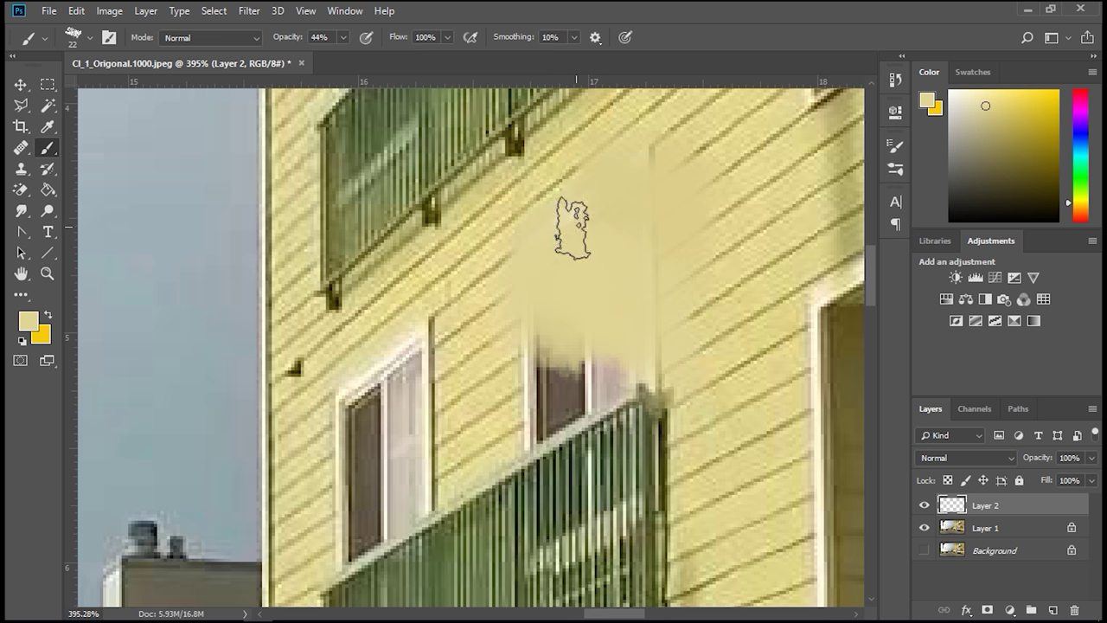
pyautogui.keyDown('alt'); pyautogui.click(485, 292); pyautogui.keyUp('alt')
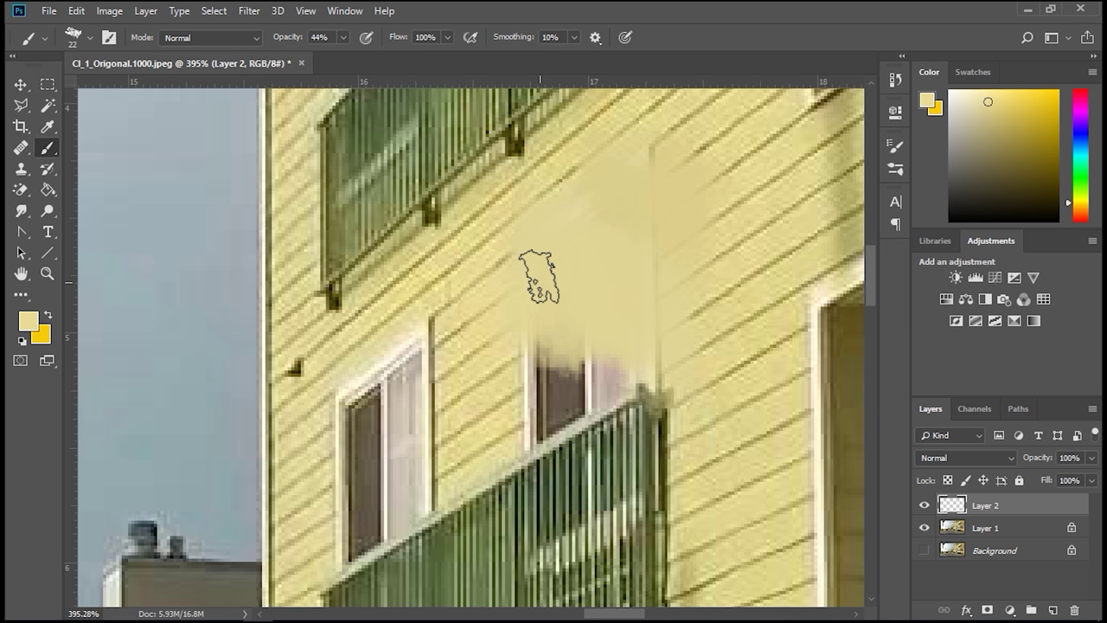
pyautogui.moveTo(601, 316)
pyautogui.mouseDown()
pyautogui.moveTo(569, 334)
pyautogui.moveTo(587, 360)
pyautogui.moveTo(560, 374)
pyautogui.moveTo(617, 384)
pyautogui.mouseUp()
pyautogui.scroll(-3, 623, 371)
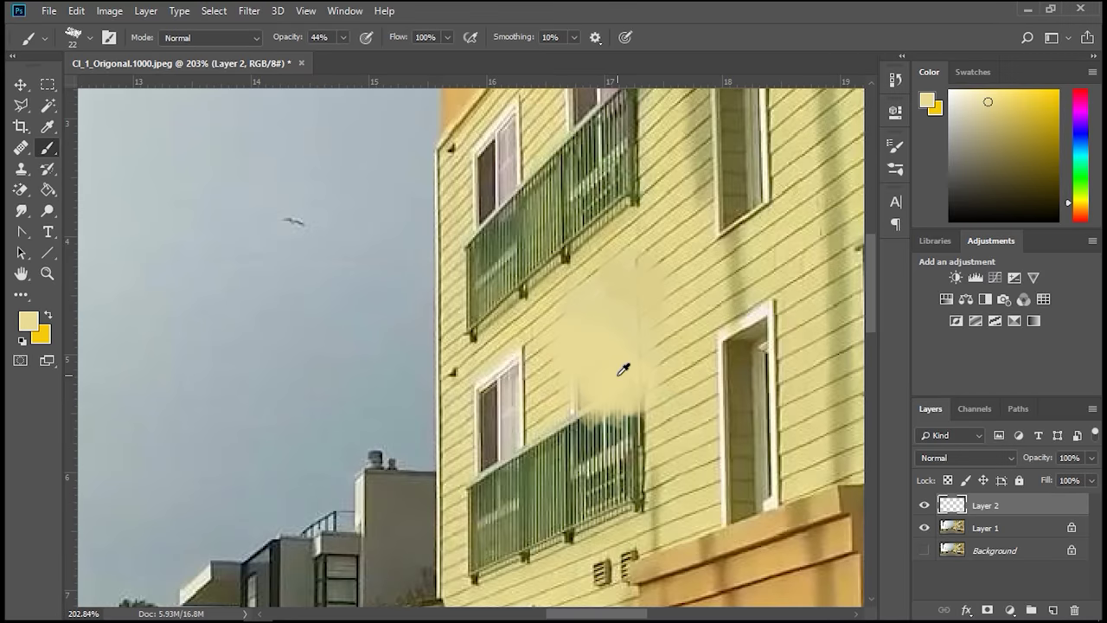
# Reduce the brush to 12 px and even out the painted patch and the window's leftover frame with sampled wall tones.
pyautogui.scroll(3, 613, 358)
pyautogui.keyDown('alt'); pyautogui.rightClick(653, 330); pyautogui.keyUp('alt')
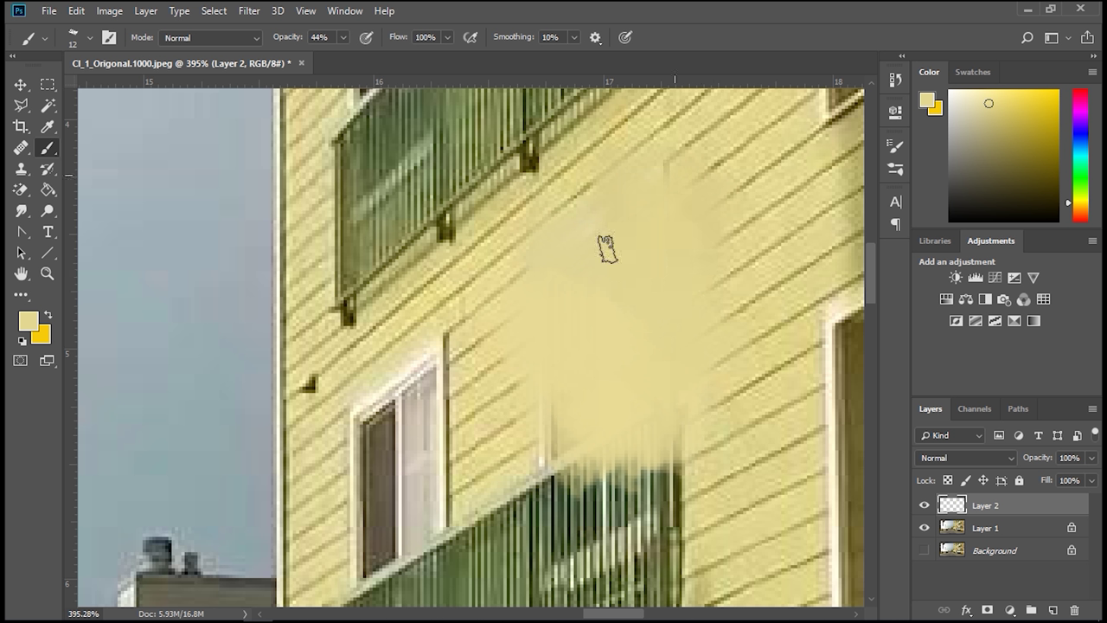
pyautogui.keyDown('alt'); pyautogui.click(568, 186); pyautogui.keyUp('alt')
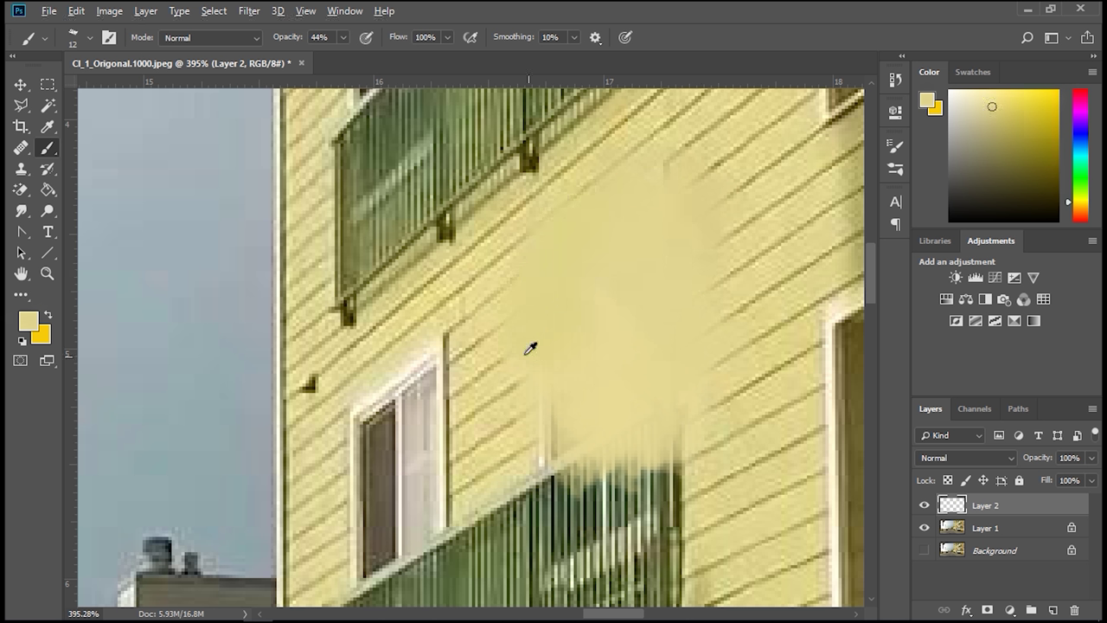
pyautogui.keyDown('alt'); pyautogui.click(508, 410); pyautogui.keyUp('alt')
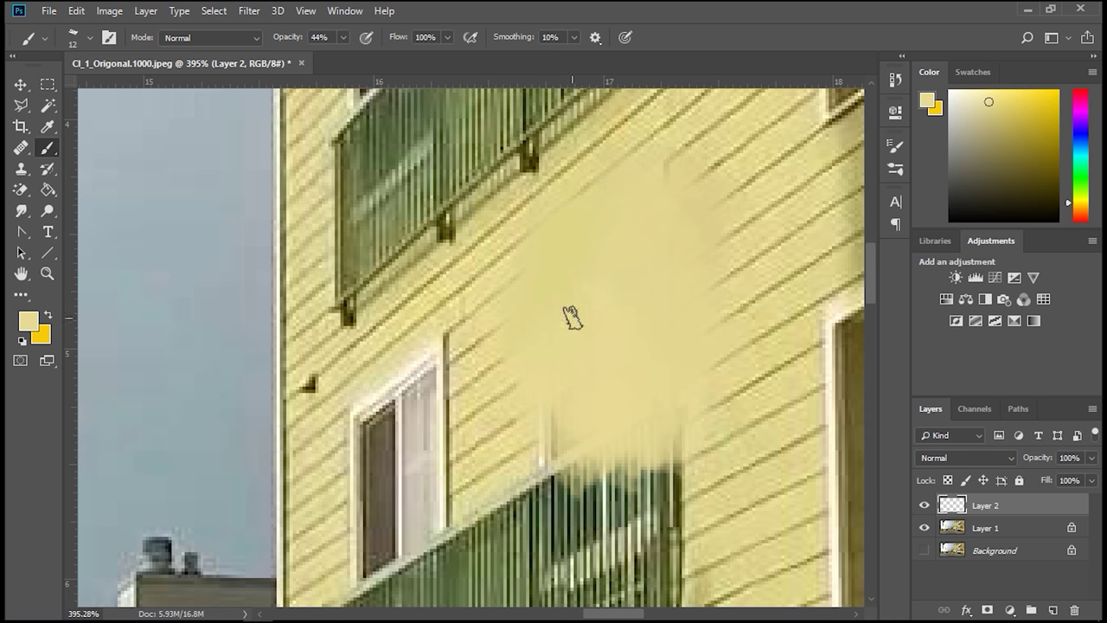
pyautogui.keyDown('alt'); pyautogui.click(494, 478); pyautogui.keyUp('alt')
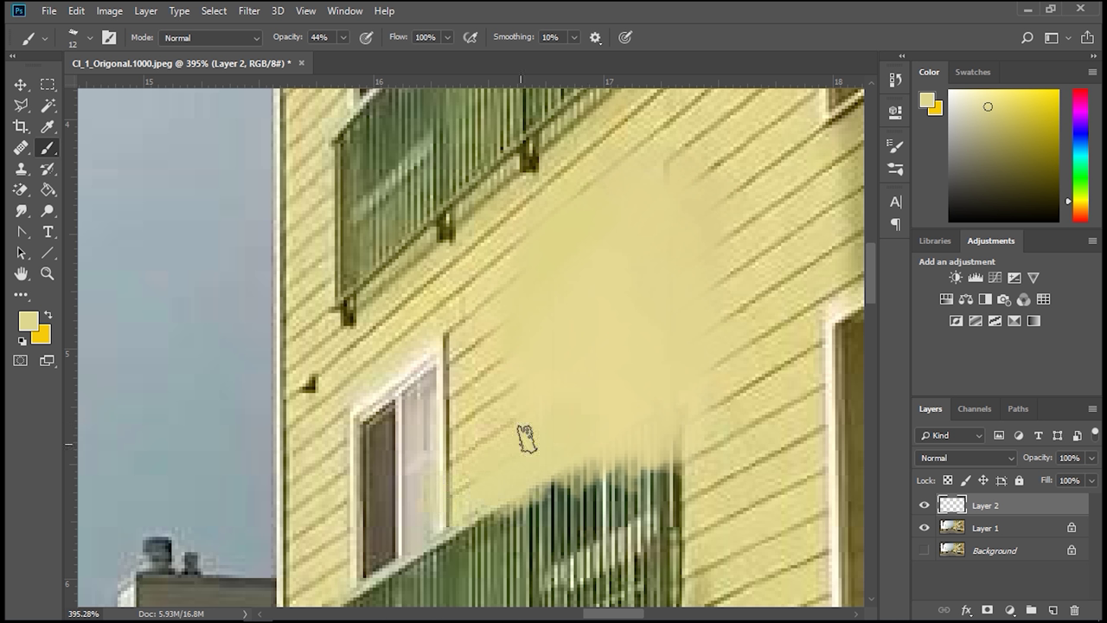
# Paint over the left window above the lower balcony down to the railing, using colours sampled from the surrounding siding.
pyautogui.moveTo(425, 445)
pyautogui.mouseDown()
pyautogui.moveTo(457, 340)
pyautogui.moveTo(490, 307)
pyautogui.moveTo(520, 317)
pyautogui.moveTo(522, 330)
pyautogui.moveTo(459, 348)
pyautogui.moveTo(316, 448)
pyautogui.moveTo(327, 466)
pyautogui.moveTo(318, 500)
pyautogui.moveTo(334, 504)
pyautogui.moveTo(315, 513)
pyautogui.moveTo(348, 504)
pyautogui.moveTo(406, 456)
pyautogui.moveTo(382, 462)
pyautogui.moveTo(396, 469)
pyautogui.moveTo(362, 530)
pyautogui.moveTo(338, 541)
pyautogui.moveTo(372, 545)
pyautogui.mouseUp()
pyautogui.keyDown('alt'); pyautogui.click(320, 448); pyautogui.keyUp('alt')
pyautogui.keyDown('alt'); pyautogui.click(346, 536); pyautogui.keyUp('alt')
pyautogui.keyDown('alt'); pyautogui.click(441, 448); pyautogui.keyUp('alt')
pyautogui.moveTo(441, 448)
pyautogui.mouseDown()
pyautogui.moveTo(427, 497)
pyautogui.moveTo(493, 343)
pyautogui.mouseUp()
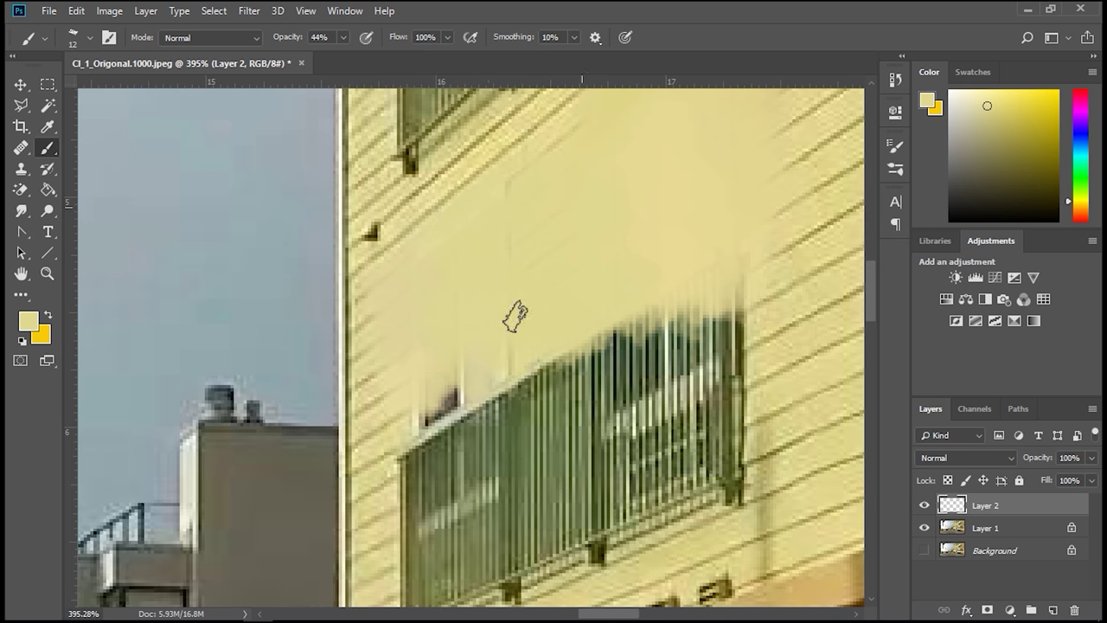
pyautogui.keyDown('alt'); pyautogui.click(379, 412); pyautogui.keyUp('alt')
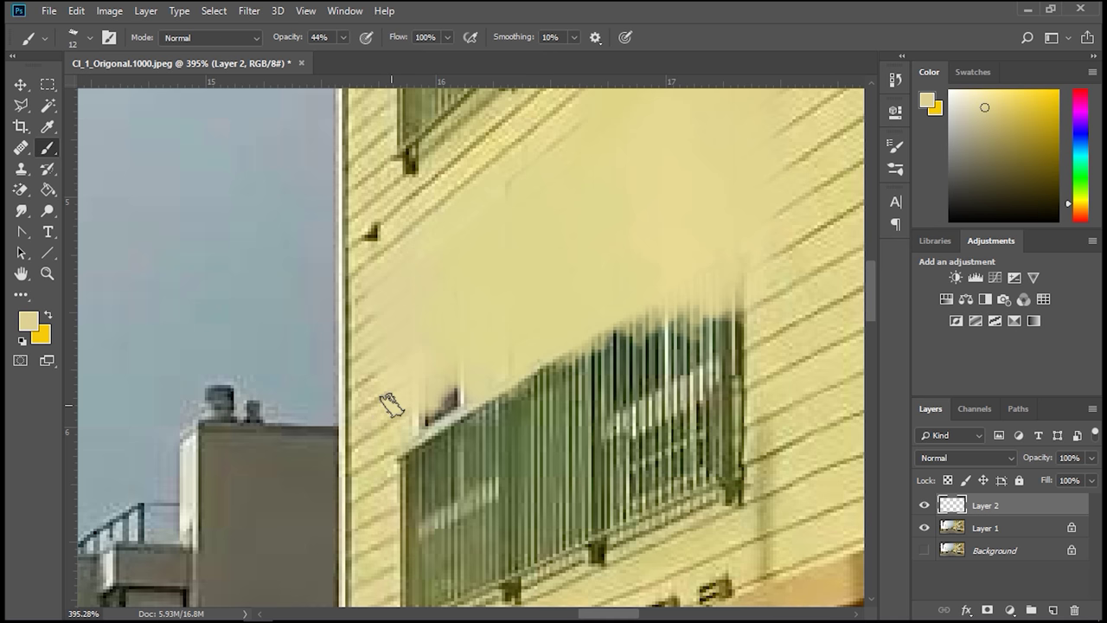
pyautogui.moveTo(432, 407)
pyautogui.mouseDown()
pyautogui.moveTo(477, 354)
pyautogui.moveTo(435, 400)
pyautogui.mouseUp()
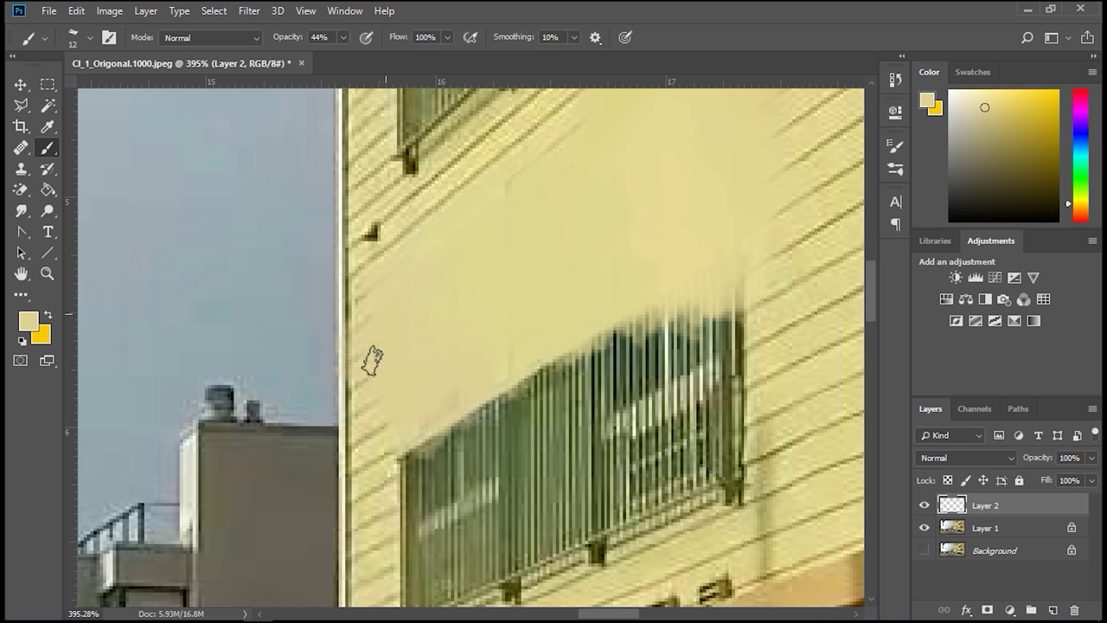
# Cover the siding lines between the painted-out left window and the building's edge, and sample a fresh wall tone.
pyautogui.moveTo(371, 302); pyautogui.dragTo(361, 410)
pyautogui.moveTo(361, 277)
pyautogui.mouseDown()
pyautogui.moveTo(348, 325)
pyautogui.moveTo(371, 280)
pyautogui.mouseUp()
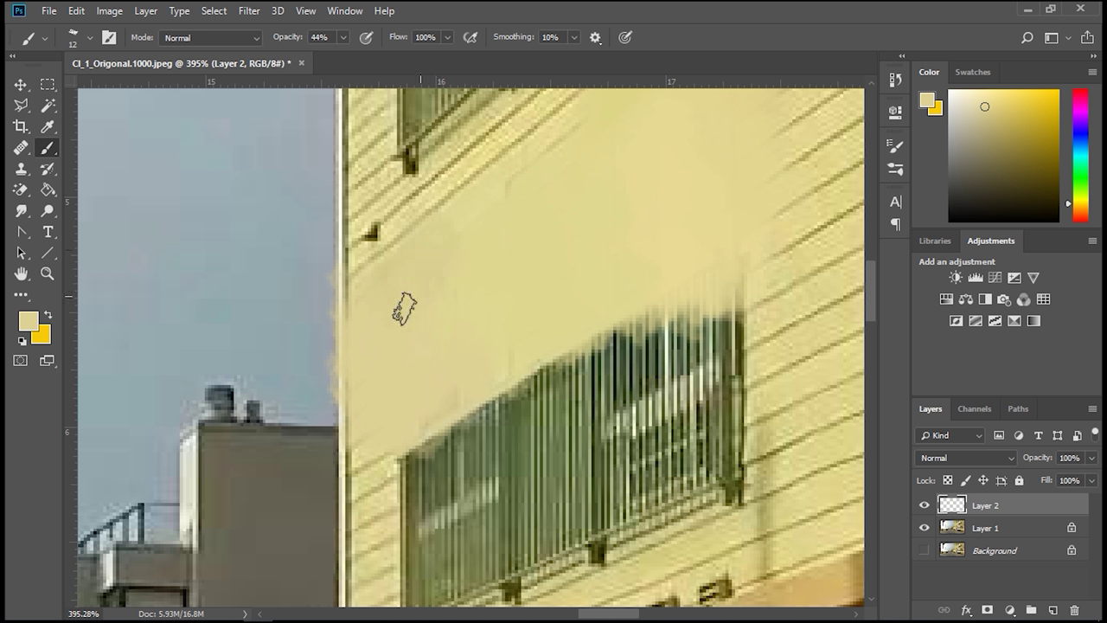
pyautogui.keyDown('alt'); pyautogui.click(515, 217); pyautogui.keyUp('alt')
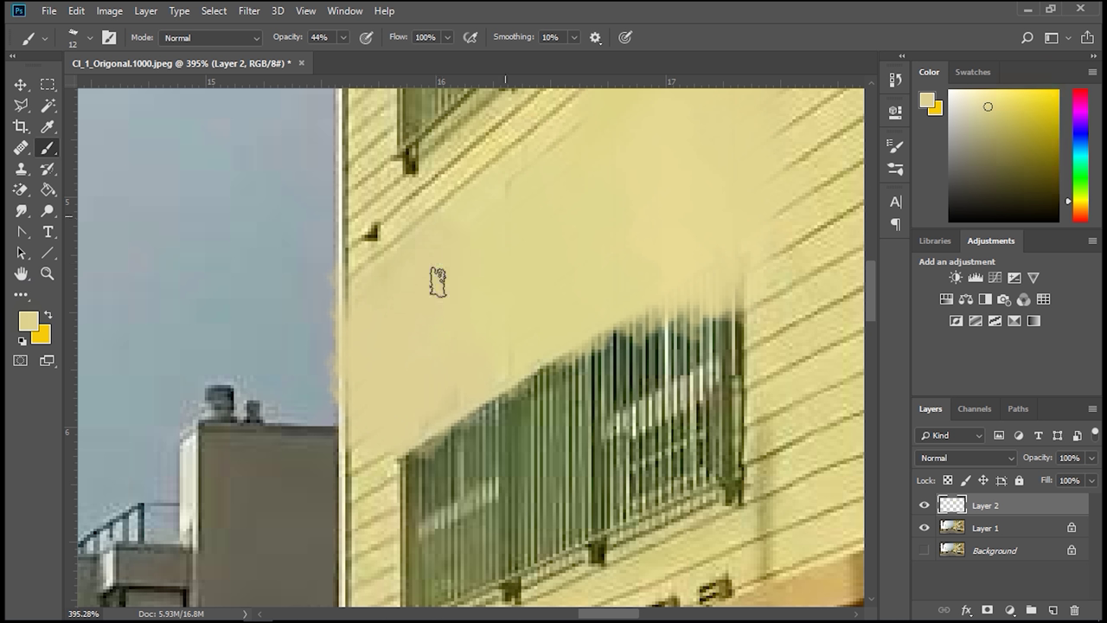
# Blend the right side of the painted patch into the siding and start covering the lower balcony railing's top edge.
pyautogui.moveTo(614, 249); pyautogui.dragTo(450, 354)
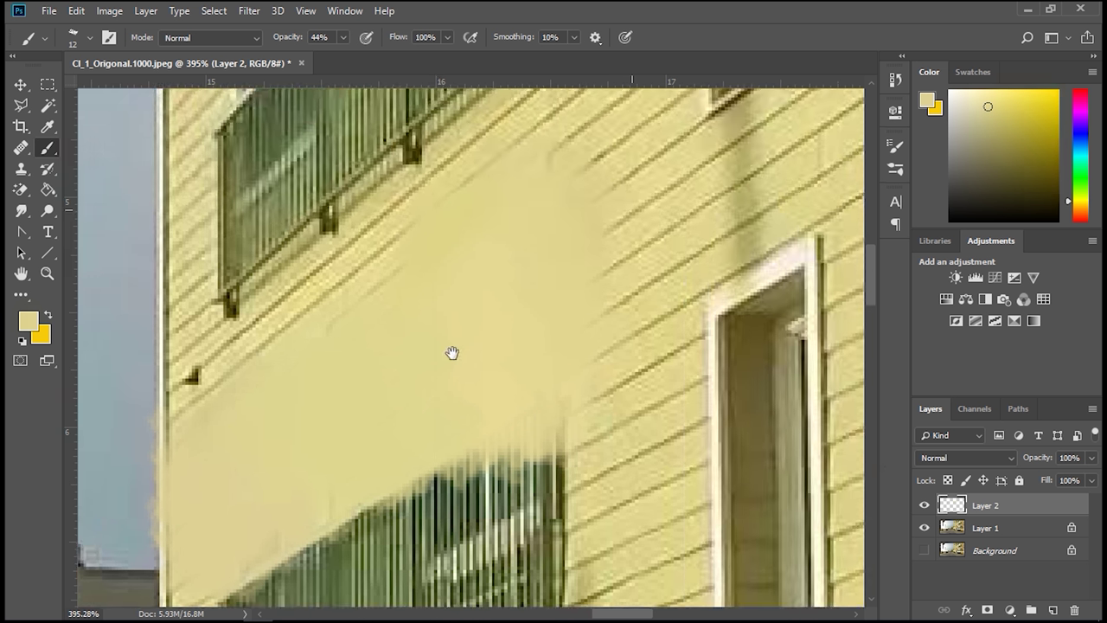
pyautogui.keyDown('alt'); pyautogui.click(498, 326); pyautogui.keyUp('alt')
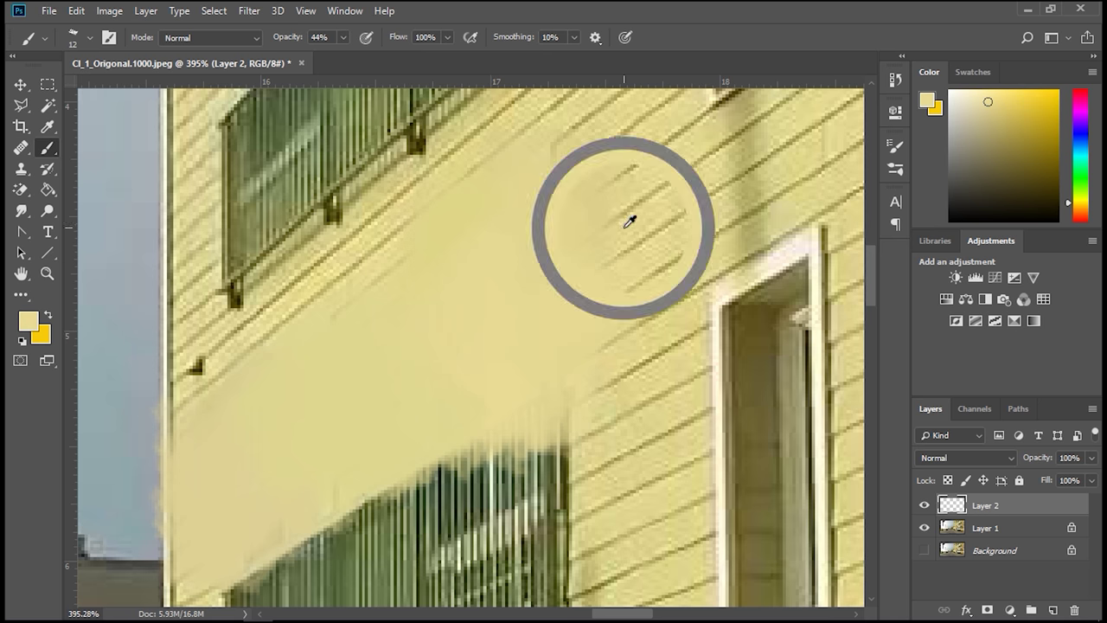
pyautogui.moveTo(603, 183); pyautogui.dragTo(574, 198)
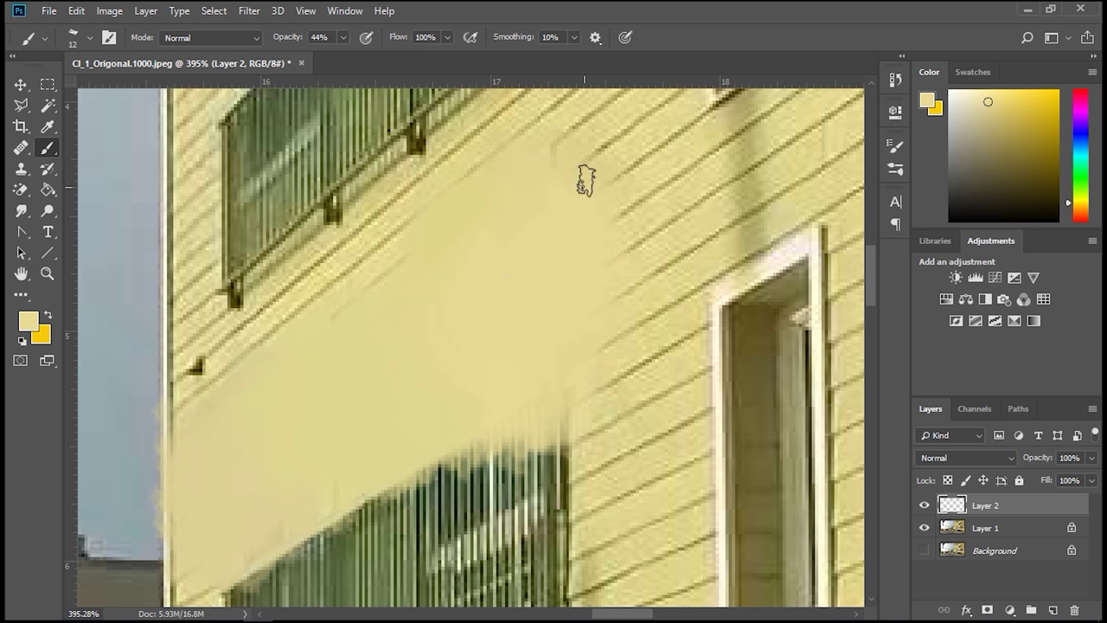
pyautogui.moveTo(415, 302)
pyautogui.mouseDown()
pyautogui.moveTo(485, 286)
pyautogui.moveTo(563, 183)
pyautogui.mouseUp()
pyautogui.moveTo(643, 207); pyautogui.dragTo(458, 276)
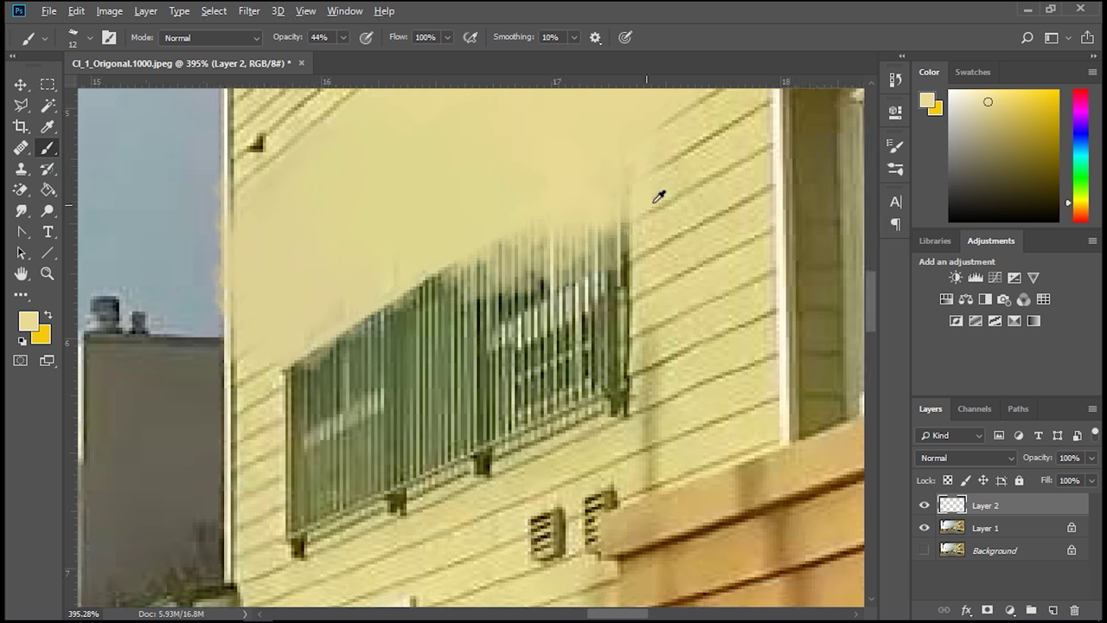
# Paint out the lower balcony railing with a 25 px brush and smooth its right end into the wall.
pyautogui.moveTo(667, 216)
pyautogui.mouseDown()
pyautogui.moveTo(556, 266)
pyautogui.moveTo(593, 220)
pyautogui.moveTo(632, 229)
pyautogui.moveTo(619, 179)
pyautogui.moveTo(634, 185)
pyautogui.moveTo(604, 179)
pyautogui.moveTo(573, 226)
pyautogui.moveTo(394, 312)
pyautogui.mouseUp()
pyautogui.moveTo(613, 213)
pyautogui.mouseDown()
pyautogui.moveTo(415, 346)
pyautogui.moveTo(454, 376)
pyautogui.moveTo(594, 291)
pyautogui.moveTo(511, 291)
pyautogui.moveTo(425, 329)
pyautogui.moveTo(347, 389)
pyautogui.mouseUp()
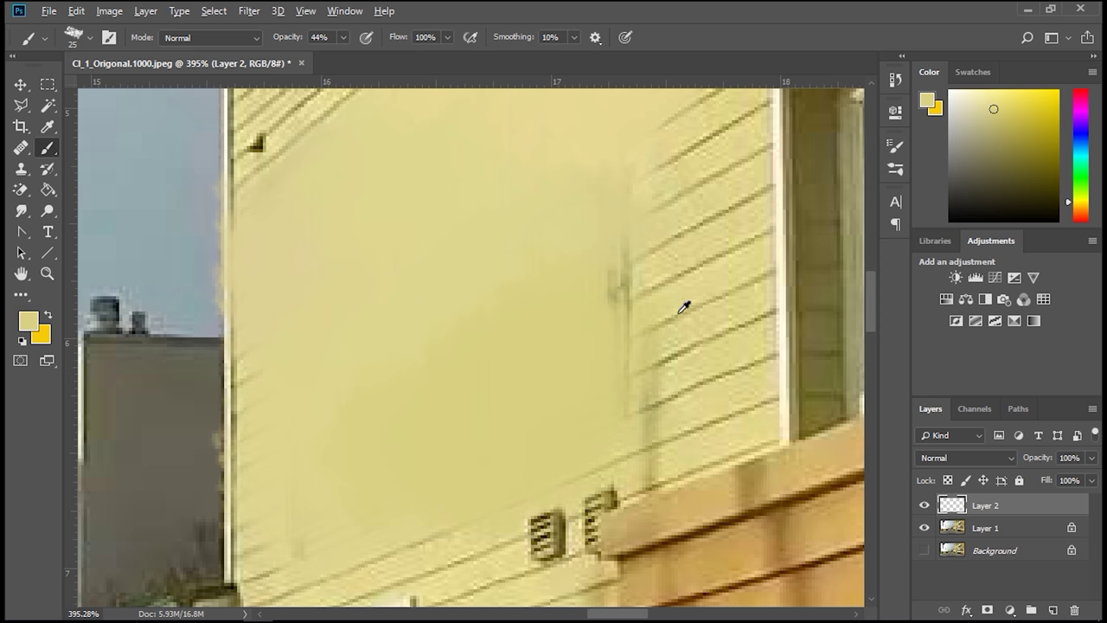
pyautogui.moveTo(672, 262)
pyautogui.mouseDown()
pyautogui.moveTo(641, 243)
pyautogui.moveTo(648, 289)
pyautogui.moveTo(538, 352)
pyautogui.moveTo(532, 309)
pyautogui.moveTo(597, 318)
pyautogui.mouseUp()
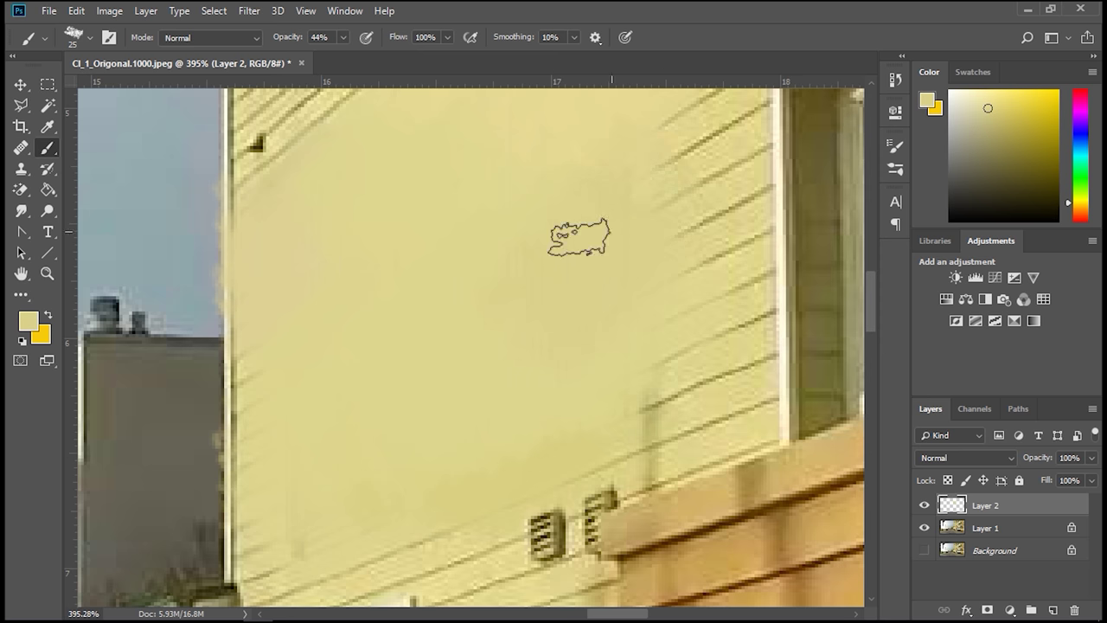
pyautogui.moveTo(509, 356)
pyautogui.mouseDown()
pyautogui.moveTo(497, 257)
pyautogui.moveTo(702, 179)
pyautogui.moveTo(596, 181)
pyautogui.moveTo(555, 269)
pyautogui.mouseUp()
pyautogui.keyDown('alt'); pyautogui.click(650, 223); pyautogui.keyUp('alt')
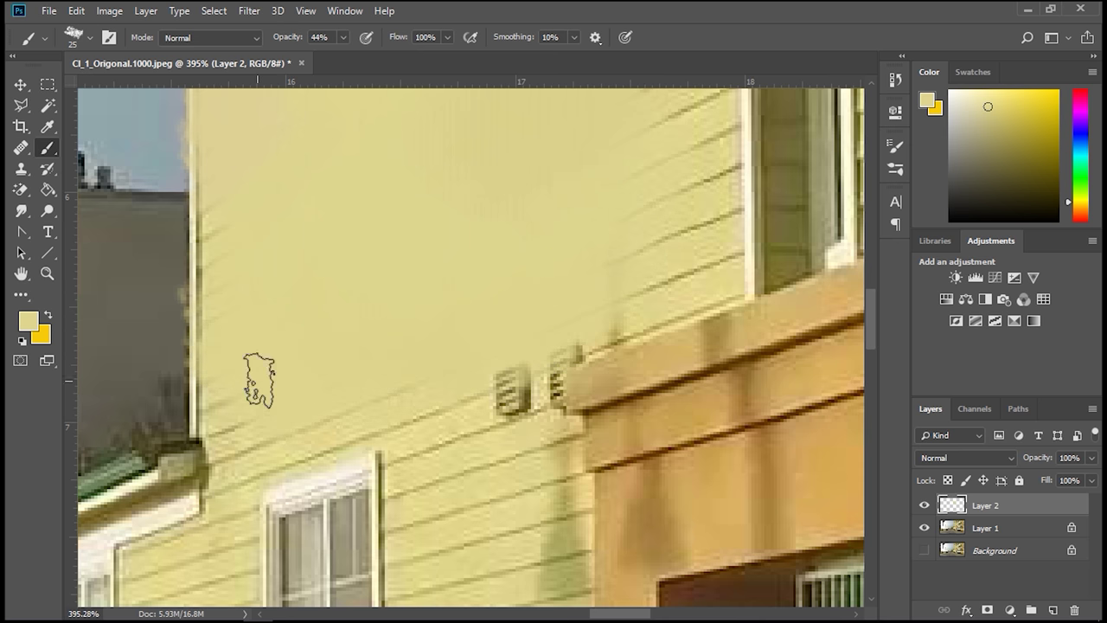
# Sample the siding beside the upper balcony and paint over the lower part of its railing out to the building's edge.
pyautogui.moveTo(465, 217); pyautogui.dragTo(468, 391)
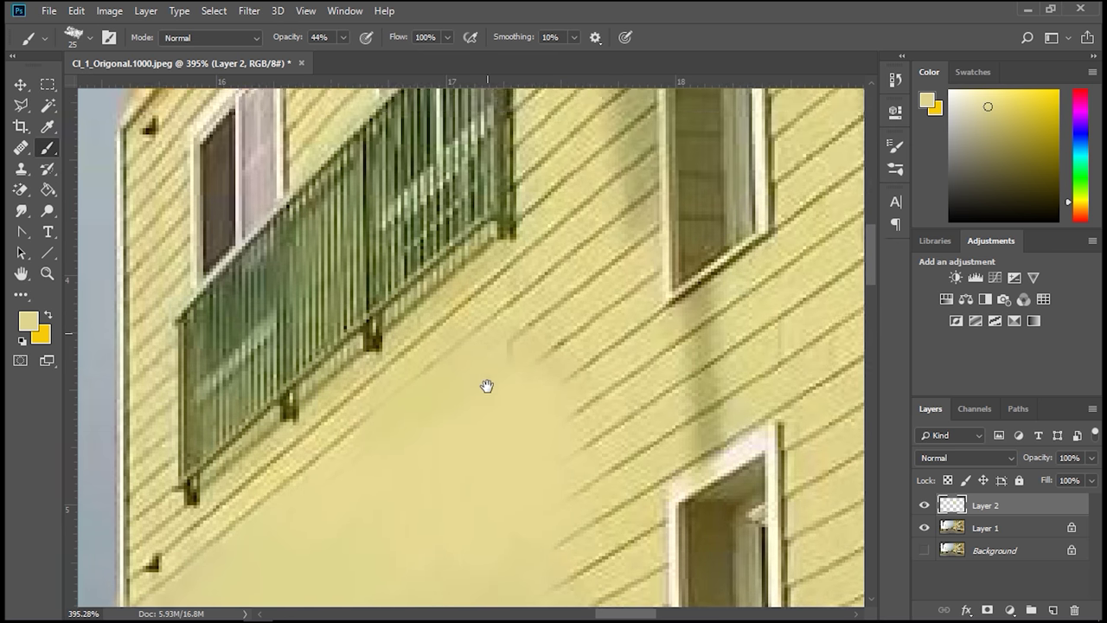
pyautogui.moveTo(512, 198); pyautogui.dragTo(524, 311)
pyautogui.keyDown('alt'); pyautogui.click(570, 238); pyautogui.keyUp('alt')
pyautogui.moveTo(562, 238)
pyautogui.mouseDown()
pyautogui.moveTo(505, 251)
pyautogui.moveTo(512, 284)
pyautogui.moveTo(413, 347)
pyautogui.moveTo(432, 368)
pyautogui.moveTo(422, 402)
pyautogui.moveTo(298, 459)
pyautogui.moveTo(334, 472)
pyautogui.moveTo(363, 419)
pyautogui.moveTo(429, 366)
pyautogui.moveTo(344, 435)
pyautogui.moveTo(392, 417)
pyautogui.moveTo(472, 347)
pyautogui.moveTo(413, 370)
pyautogui.moveTo(428, 307)
pyautogui.moveTo(414, 371)
pyautogui.moveTo(429, 356)
pyautogui.moveTo(376, 390)
pyautogui.moveTo(322, 393)
pyautogui.moveTo(347, 344)
pyautogui.moveTo(310, 252)
pyautogui.moveTo(282, 236)
pyautogui.moveTo(239, 377)
pyautogui.moveTo(226, 325)
pyautogui.moveTo(347, 236)
pyautogui.moveTo(337, 369)
pyautogui.mouseUp()
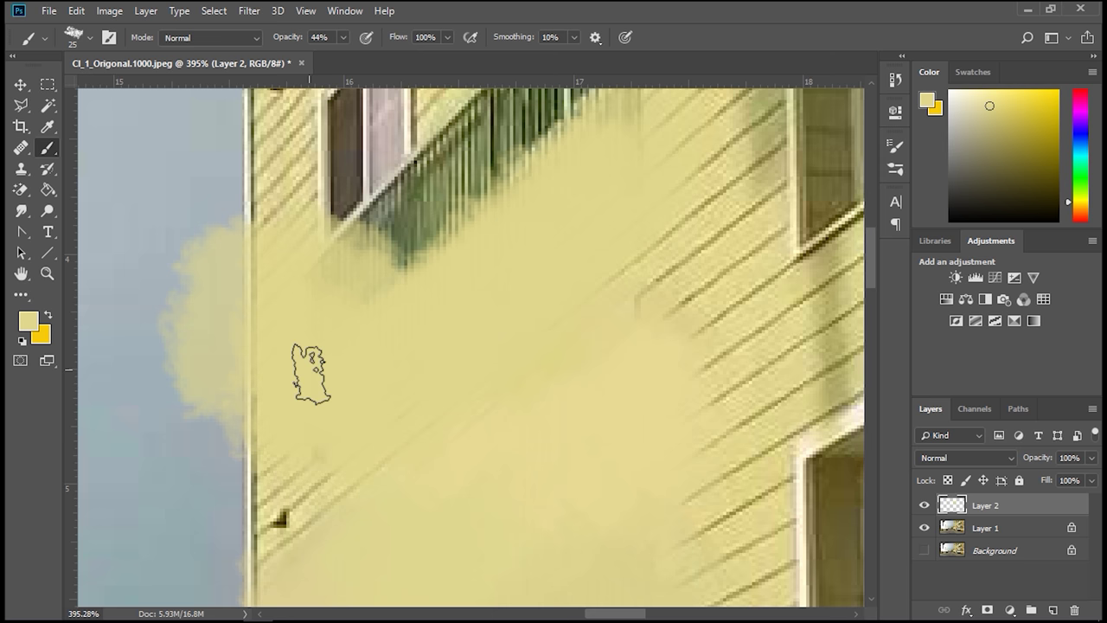
# Paint over most of the remaining upper balcony railing and the lower part of the left window with sampled siding colours.
pyautogui.moveTo(432, 264)
pyautogui.mouseDown()
pyautogui.moveTo(476, 354)
pyautogui.moveTo(482, 476)
pyautogui.mouseUp()
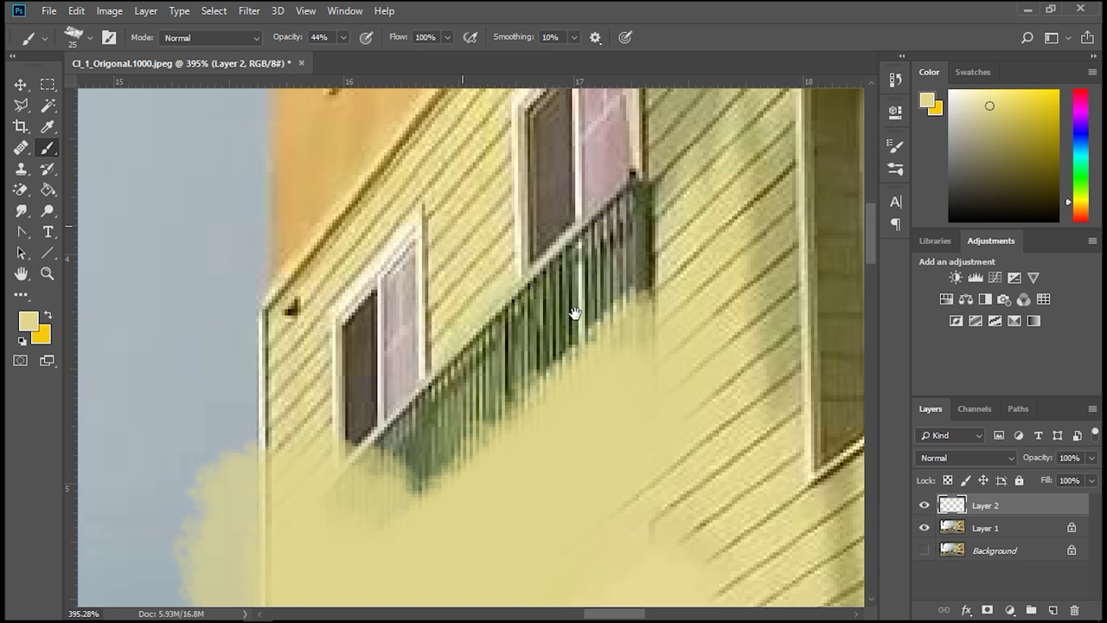
pyautogui.keyDown('alt'); pyautogui.click(684, 205); pyautogui.keyUp('alt')
pyautogui.moveTo(684, 205)
pyautogui.mouseDown()
pyautogui.moveTo(594, 311)
pyautogui.moveTo(549, 335)
pyautogui.moveTo(482, 431)
pyautogui.moveTo(453, 429)
pyautogui.moveTo(439, 456)
pyautogui.moveTo(410, 469)
pyautogui.moveTo(474, 431)
pyautogui.moveTo(429, 440)
pyautogui.mouseUp()
pyautogui.keyDown('alt'); pyautogui.click(313, 414); pyautogui.keyUp('alt')
pyautogui.moveTo(313, 413)
pyautogui.mouseDown()
pyautogui.moveTo(329, 325)
pyautogui.moveTo(309, 371)
pyautogui.moveTo(347, 365)
pyautogui.moveTo(321, 424)
pyautogui.moveTo(371, 425)
pyautogui.moveTo(424, 450)
pyautogui.mouseUp()
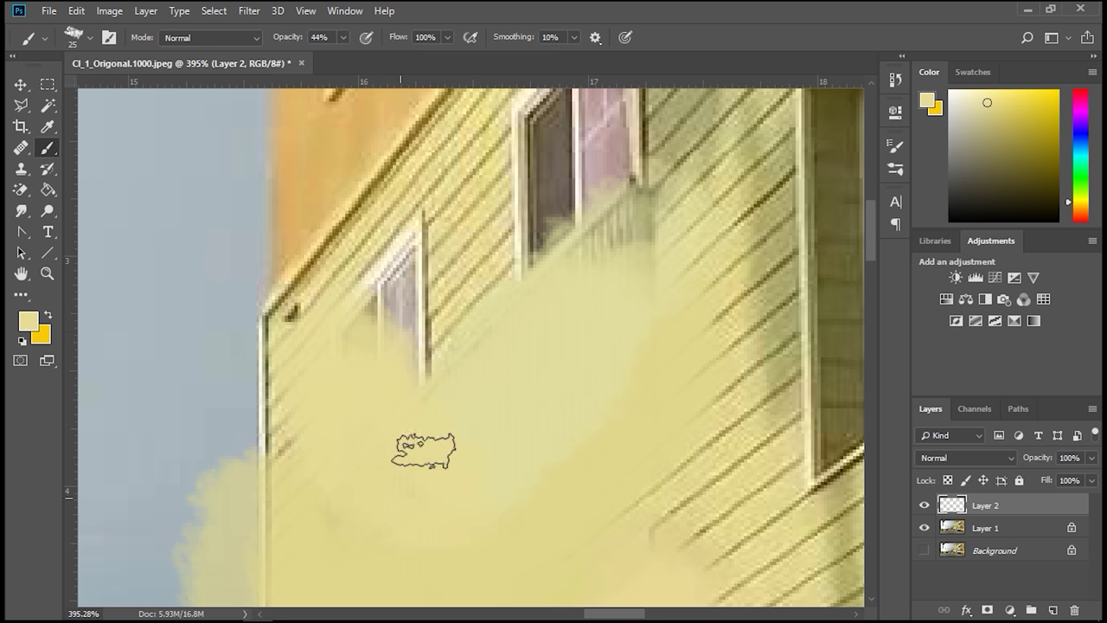
# Paint out the left window above the upper balcony, resampling siding tones and covering the wall beside the orange trim.
pyautogui.keyDown('alt'); pyautogui.click(404, 196); pyautogui.keyUp('alt')
pyautogui.moveTo(404, 195)
pyautogui.mouseDown()
pyautogui.moveTo(427, 209)
pyautogui.moveTo(395, 231)
pyautogui.moveTo(358, 297)
pyautogui.mouseUp()
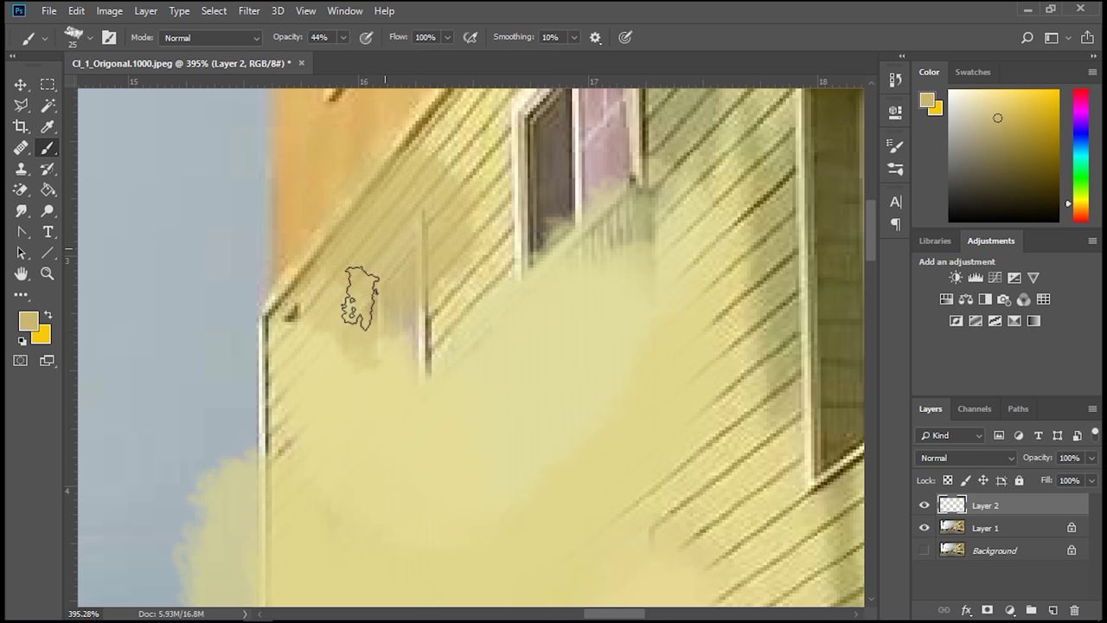
pyautogui.keyDown('alt'); pyautogui.click(487, 171); pyautogui.keyUp('alt')
pyautogui.moveTo(487, 171)
pyautogui.mouseDown()
pyautogui.moveTo(411, 285)
pyautogui.moveTo(456, 296)
pyautogui.moveTo(448, 304)
pyautogui.moveTo(414, 261)
pyautogui.moveTo(360, 285)
pyautogui.moveTo(420, 321)
pyautogui.mouseUp()
pyautogui.keyDown('alt'); pyautogui.click(480, 378); pyautogui.keyUp('alt')
pyautogui.moveTo(317, 334)
pyautogui.mouseDown()
pyautogui.moveTo(287, 342)
pyautogui.moveTo(308, 330)
pyautogui.moveTo(257, 347)
pyautogui.moveTo(317, 371)
pyautogui.moveTo(327, 400)
pyautogui.mouseUp()
pyautogui.moveTo(468, 274); pyautogui.dragTo(430, 361)
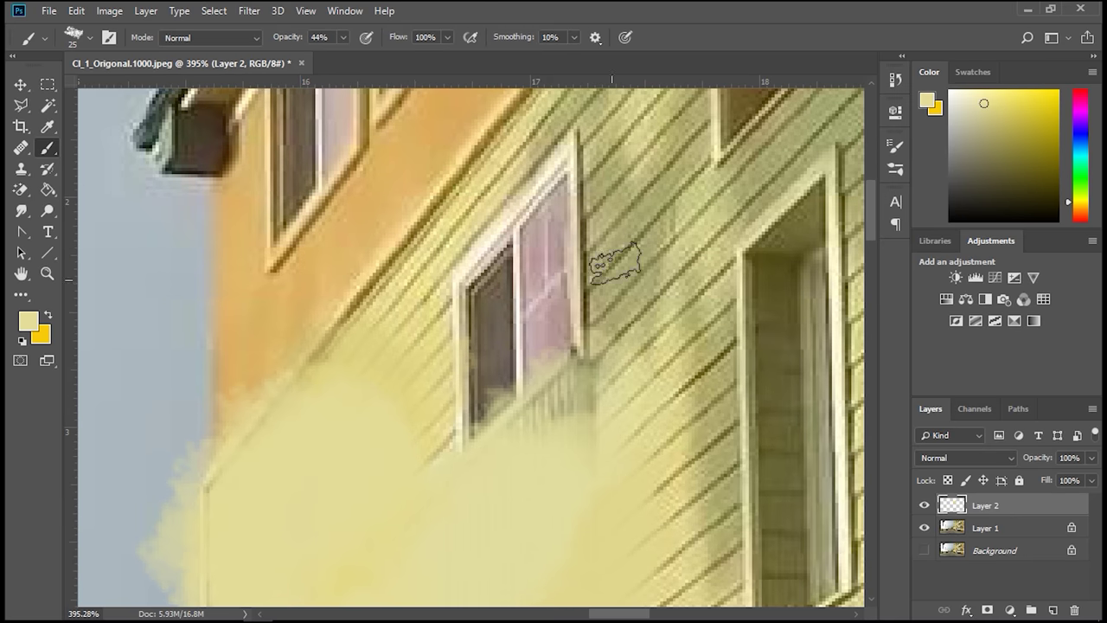
# Cover the left window's dark pane, pink pane and frame with sampled siding tones, painting up to the orange trim.
pyautogui.moveTo(457, 230)
pyautogui.mouseDown()
pyautogui.moveTo(468, 348)
pyautogui.moveTo(471, 337)
pyautogui.mouseUp()
pyautogui.keyDown('alt'); pyautogui.click(395, 407); pyautogui.keyUp('alt')
pyautogui.moveTo(395, 408)
pyautogui.mouseDown()
pyautogui.moveTo(383, 458)
pyautogui.moveTo(428, 460)
pyautogui.moveTo(459, 358)
pyautogui.moveTo(529, 259)
pyautogui.mouseUp()
pyautogui.keyDown('alt'); pyautogui.click(354, 514); pyautogui.keyUp('alt')
pyautogui.moveTo(354, 515)
pyautogui.mouseDown()
pyautogui.moveTo(510, 338)
pyautogui.moveTo(462, 403)
pyautogui.moveTo(500, 419)
pyautogui.moveTo(492, 464)
pyautogui.moveTo(516, 456)
pyautogui.moveTo(503, 472)
pyautogui.moveTo(588, 406)
pyautogui.mouseUp()
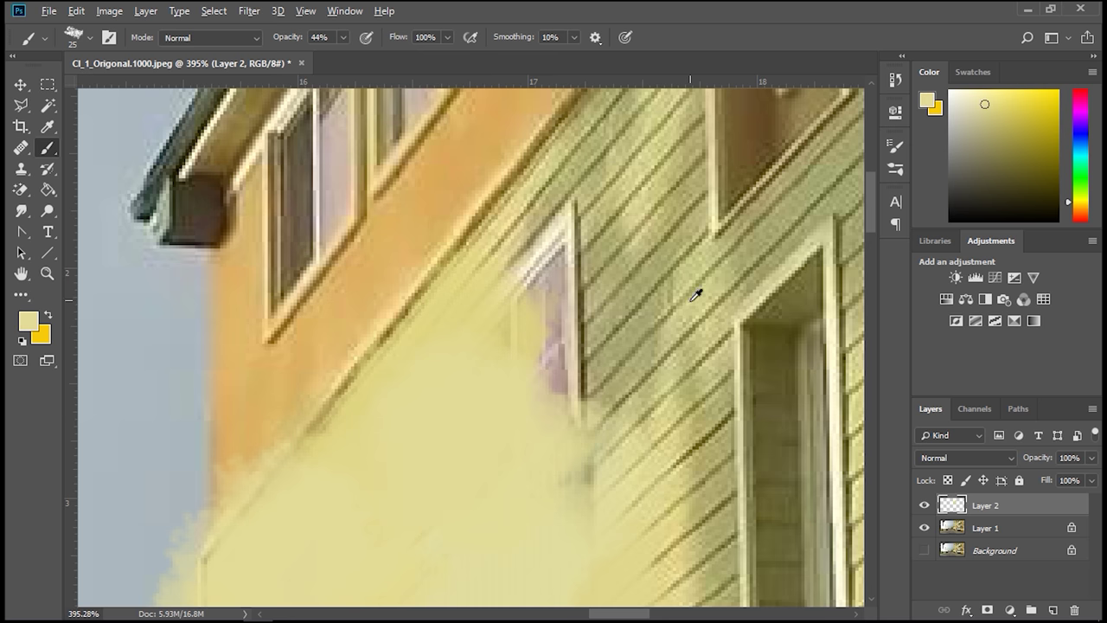
pyautogui.keyDown('alt'); pyautogui.click(696, 295); pyautogui.keyUp('alt')
pyautogui.moveTo(554, 259)
pyautogui.mouseDown()
pyautogui.moveTo(494, 358)
pyautogui.moveTo(476, 329)
pyautogui.moveTo(568, 210)
pyautogui.moveTo(603, 217)
pyautogui.moveTo(593, 188)
pyautogui.moveTo(625, 302)
pyautogui.moveTo(585, 371)
pyautogui.moveTo(605, 399)
pyautogui.mouseUp()
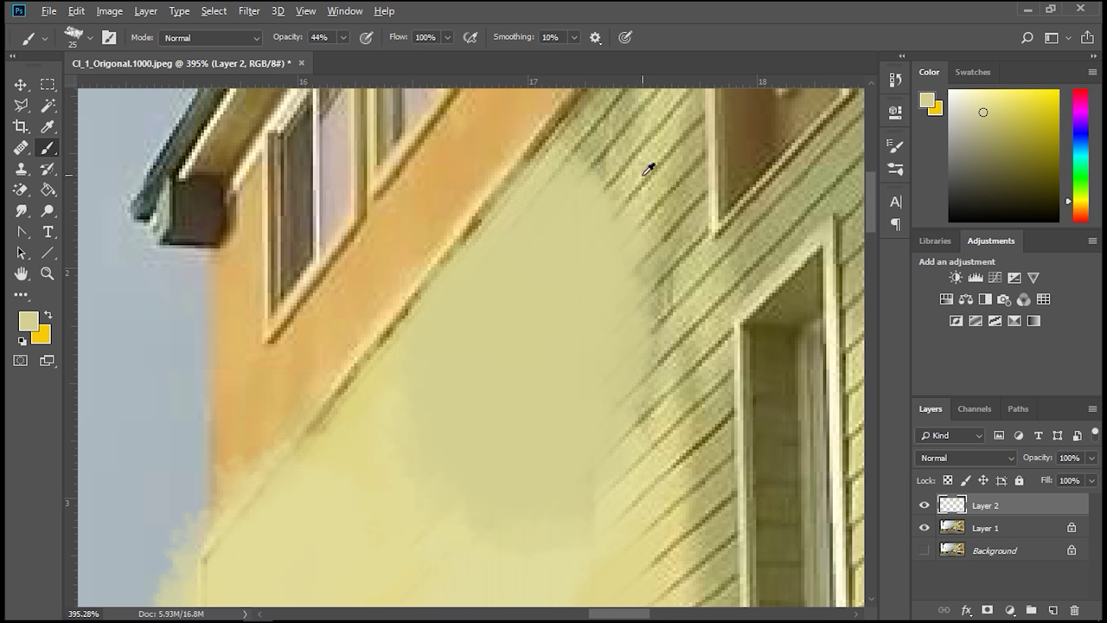
# Blend the greenish patch where the left window was into the surrounding wall with resampled siding colours.
pyautogui.keyDown('alt'); pyautogui.click(598, 190); pyautogui.keyUp('alt')
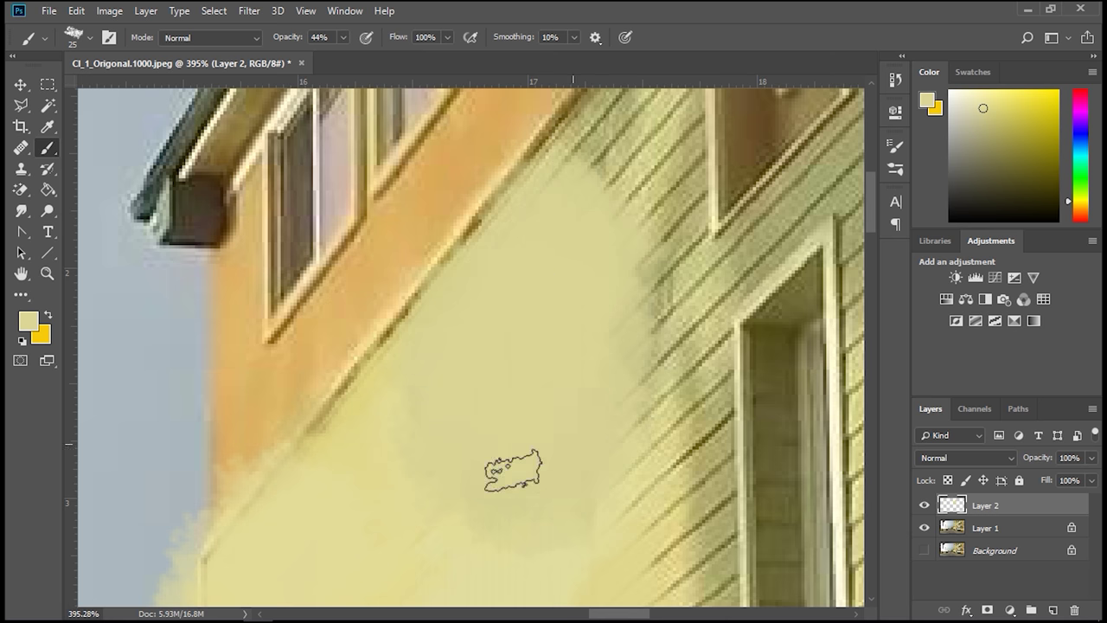
pyautogui.moveTo(556, 371); pyautogui.dragTo(488, 229)
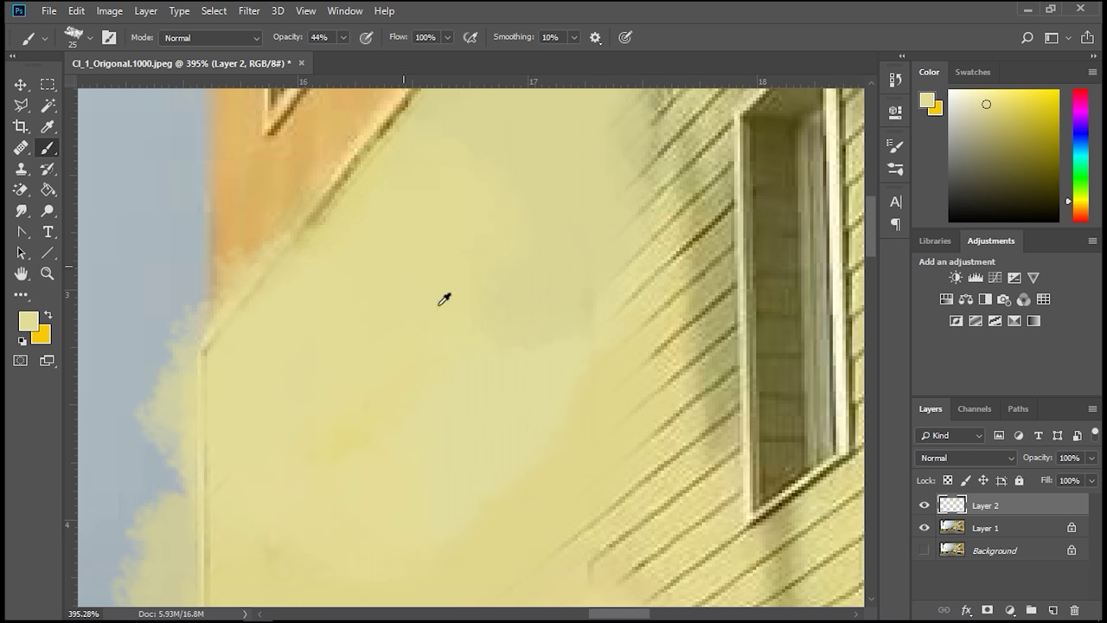
pyautogui.moveTo(478, 319)
pyautogui.mouseDown()
pyautogui.moveTo(479, 353)
pyautogui.moveTo(514, 370)
pyautogui.mouseUp()
pyautogui.keyDown('alt'); pyautogui.click(668, 282); pyautogui.keyUp('alt')
pyautogui.moveTo(640, 299)
pyautogui.mouseDown()
pyautogui.moveTo(610, 302)
pyautogui.moveTo(618, 253)
pyautogui.moveTo(601, 285)
pyautogui.mouseUp()
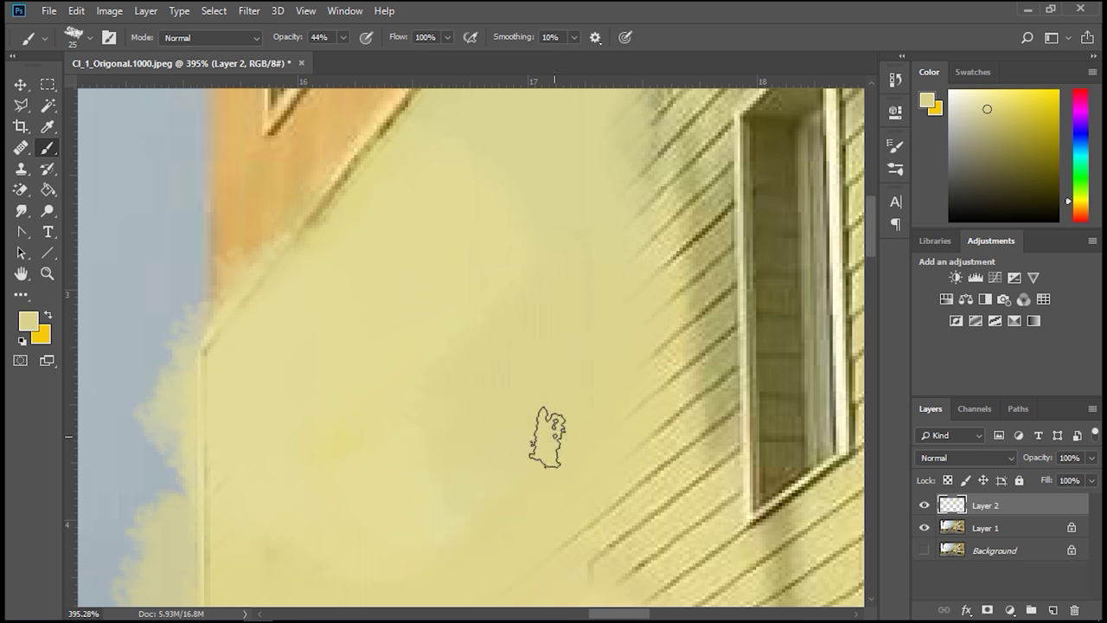
# Paint out the small dark remnant and leftover siding lines at the wall's outer edge below the upper patch.
pyautogui.scroll(-5, 468, 396)
pyautogui.scroll(3, 494, 401)
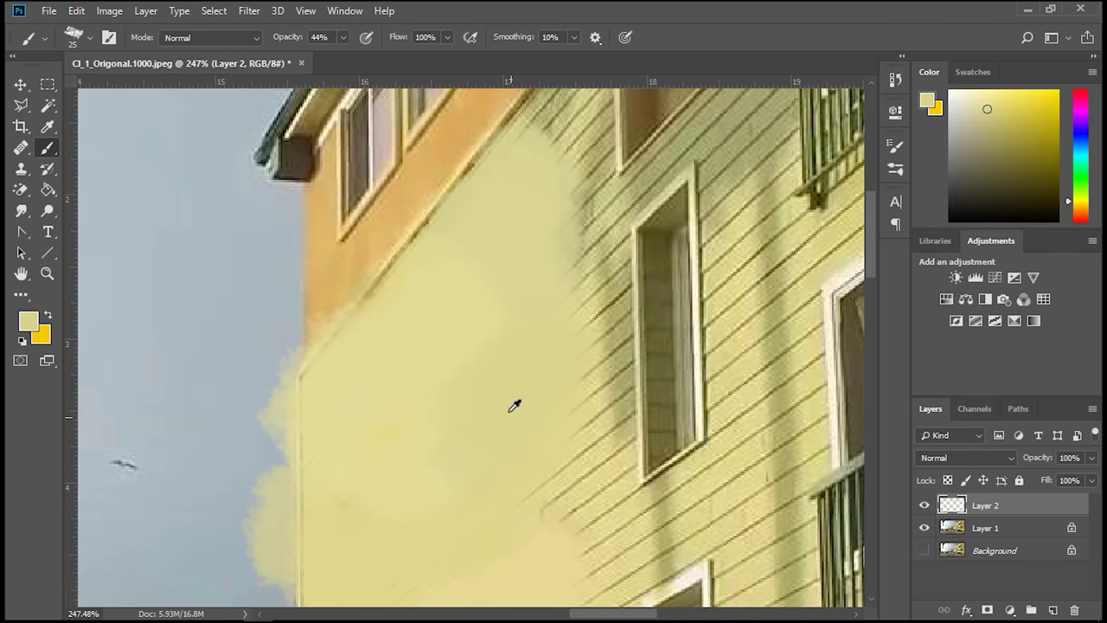
pyautogui.scroll(-3, 415, 385)
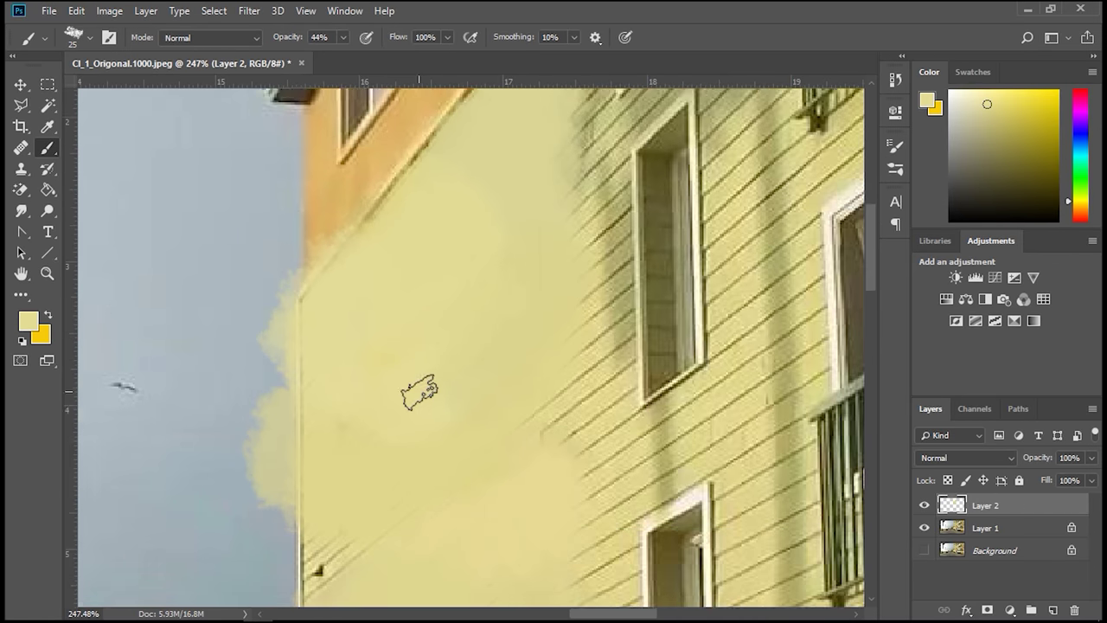
pyautogui.scroll(-3, 512, 363)
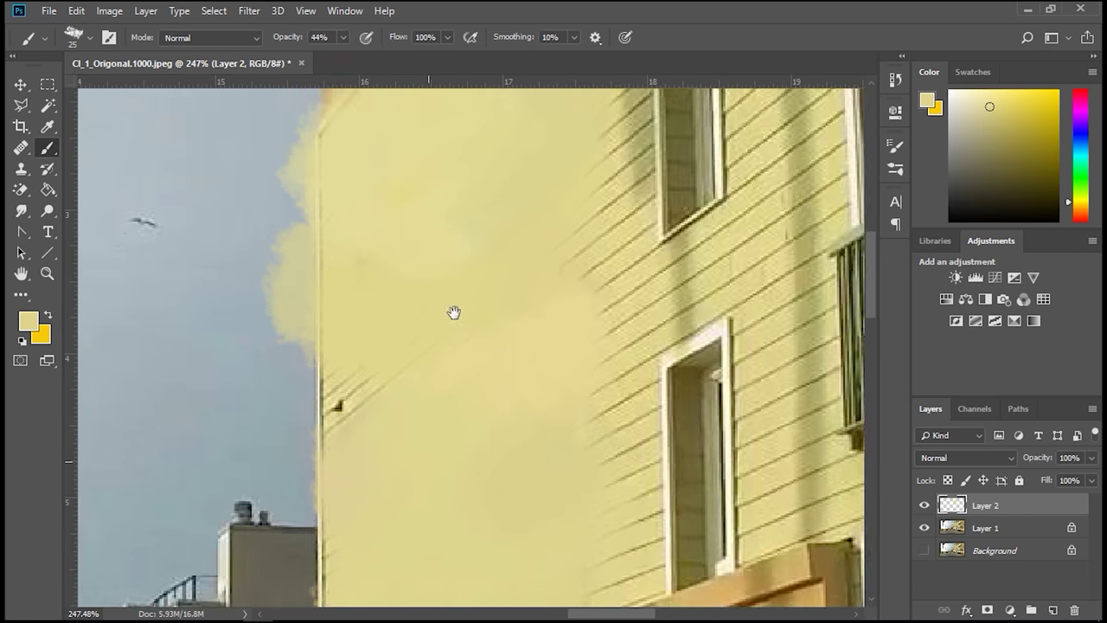
pyautogui.hscroll(-4, 494, 277)
pyautogui.scroll(4, 536, 398)
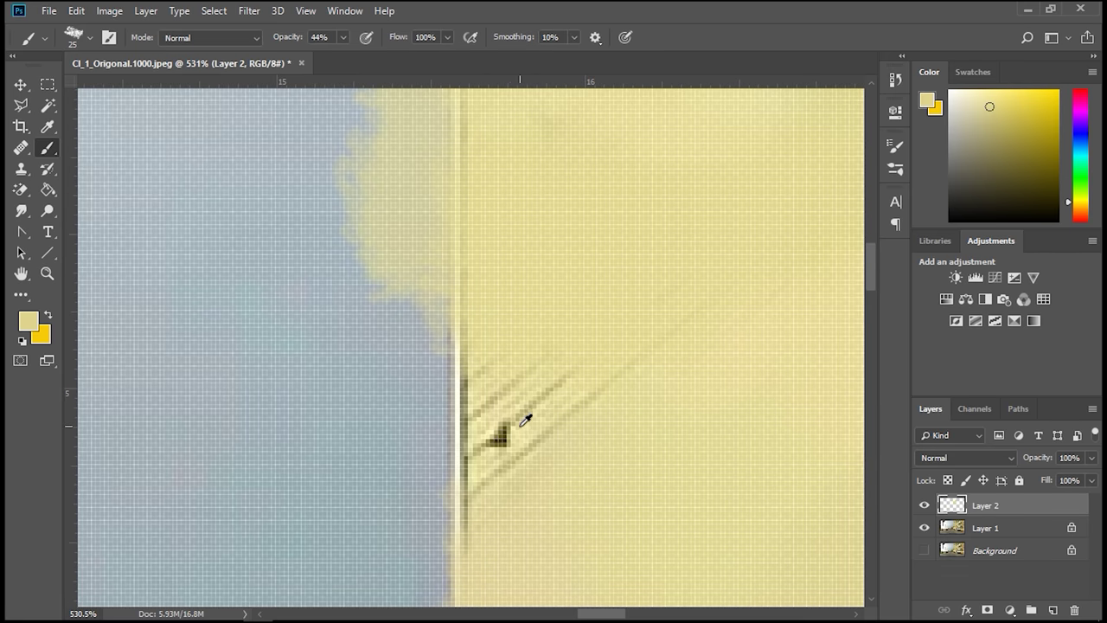
pyautogui.moveTo(484, 410); pyautogui.dragTo(507, 390)
pyautogui.scroll(-4, 704, 292)
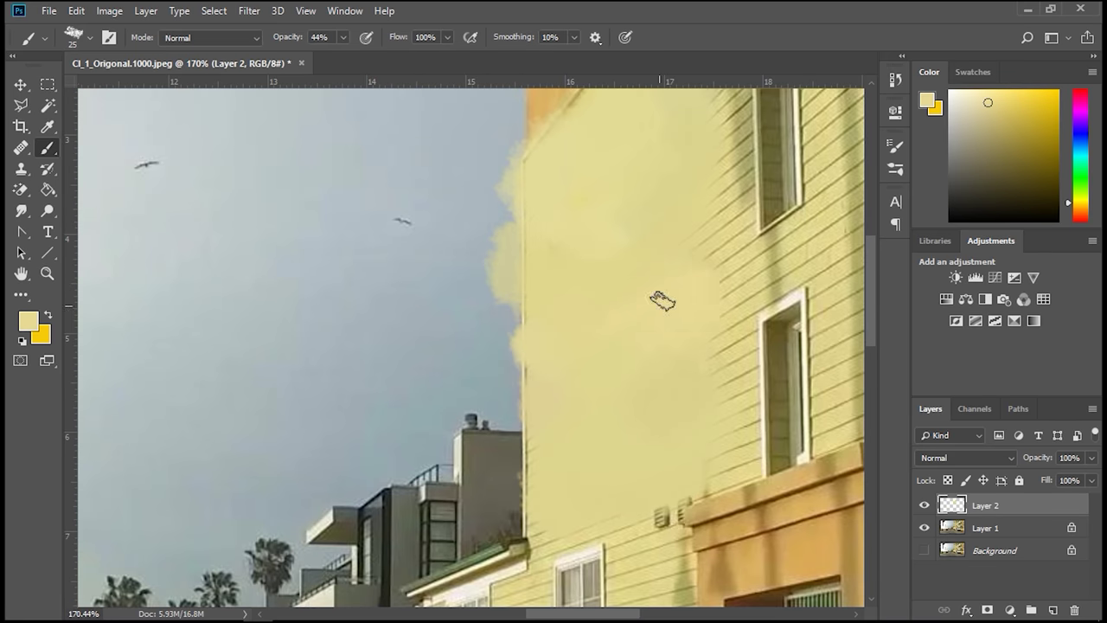
# Even out the uneven tones in the middle of the painted wall with nearby sampled yellows.
pyautogui.scroll(-2, 649, 337)
pyautogui.scroll(4, 663, 358)
pyautogui.keyDown('alt'); pyautogui.click(718, 243); pyautogui.keyUp('alt')
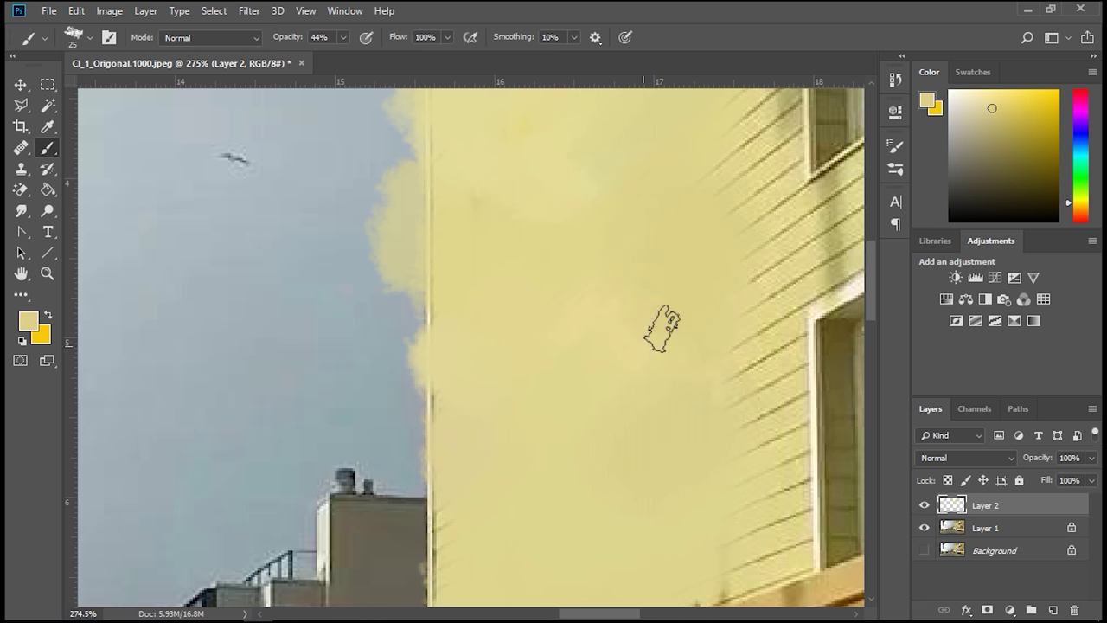
pyautogui.keyDown('alt'); pyautogui.click(539, 324); pyautogui.keyUp('alt')
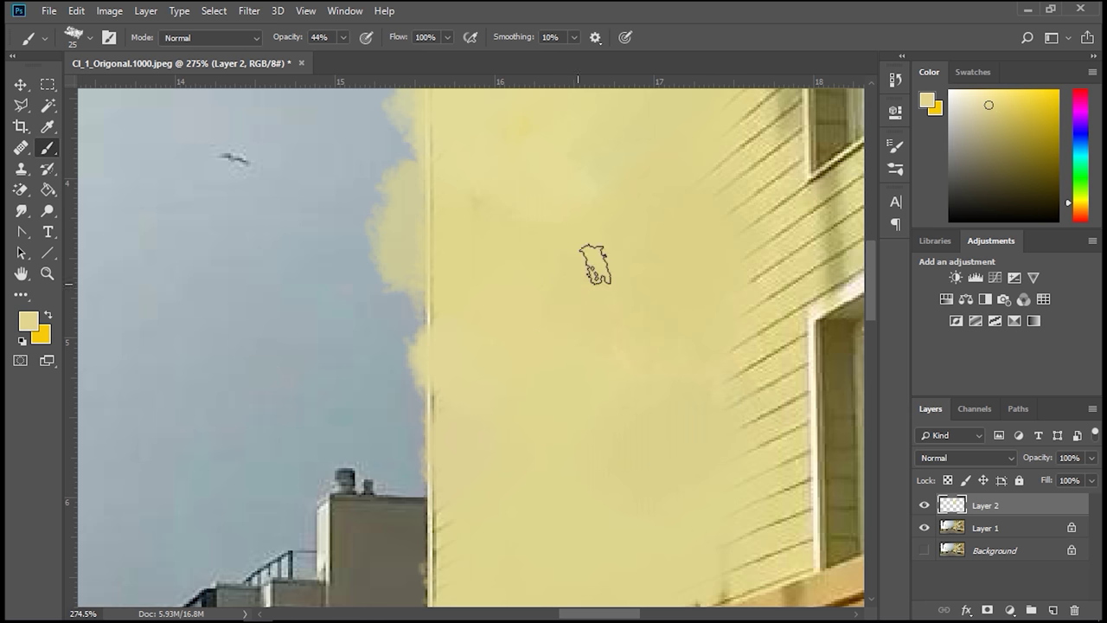
pyautogui.scroll(-4, 608, 361)
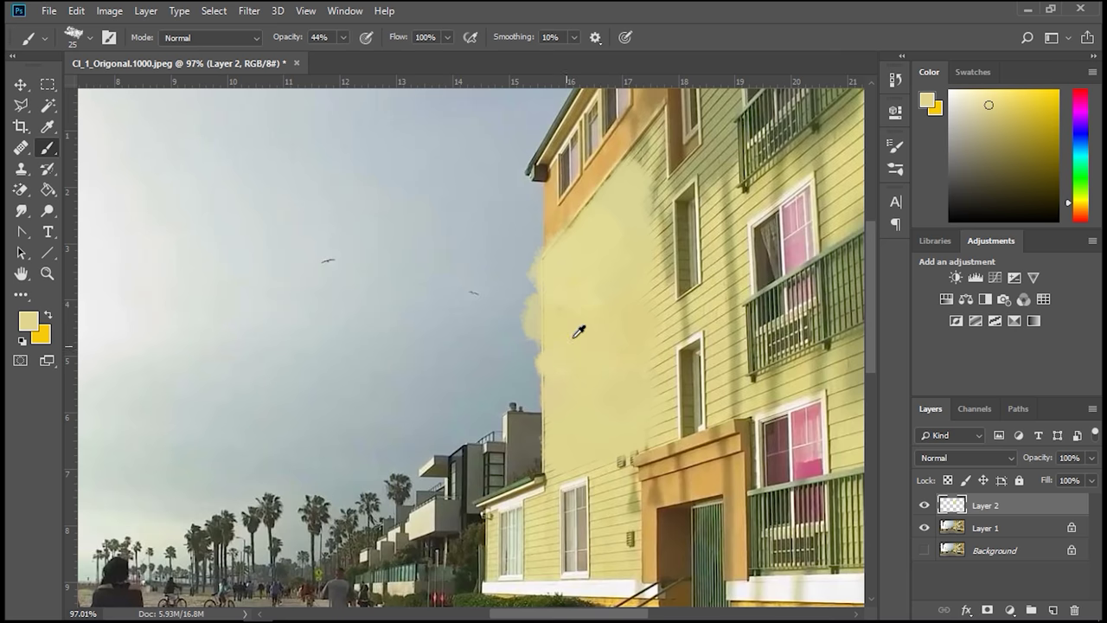
pyautogui.scroll(4, 579, 331)
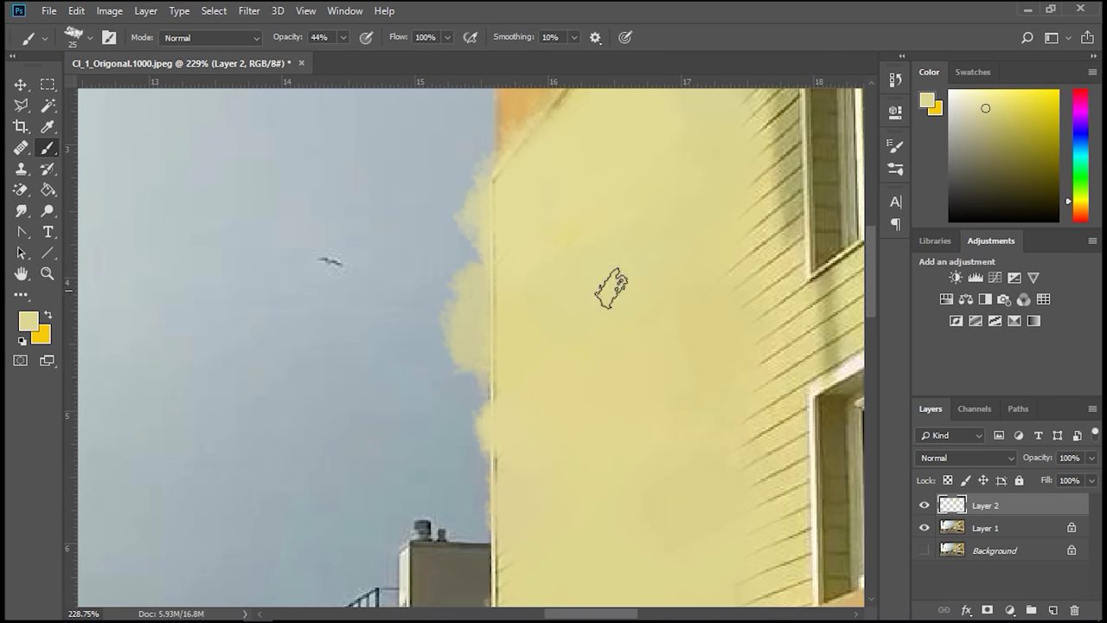
# Add a layer mask to Layer 2 and choose the soft round brush from the legacy default brushes.
pyautogui.scroll(-5, 610, 288)
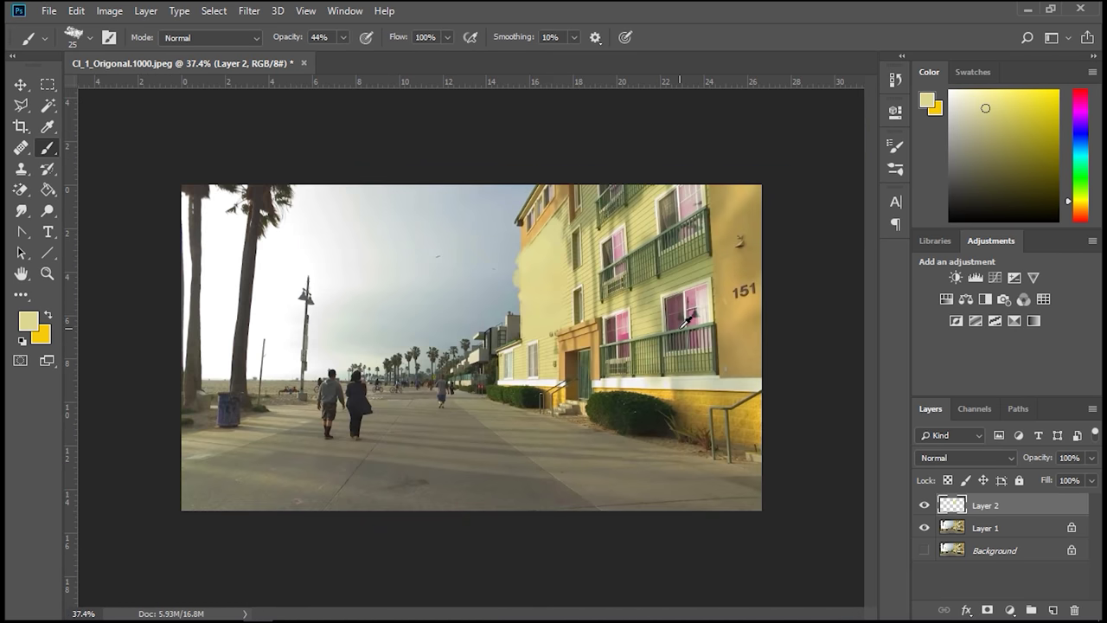
pyautogui.scroll(4, 552, 293)
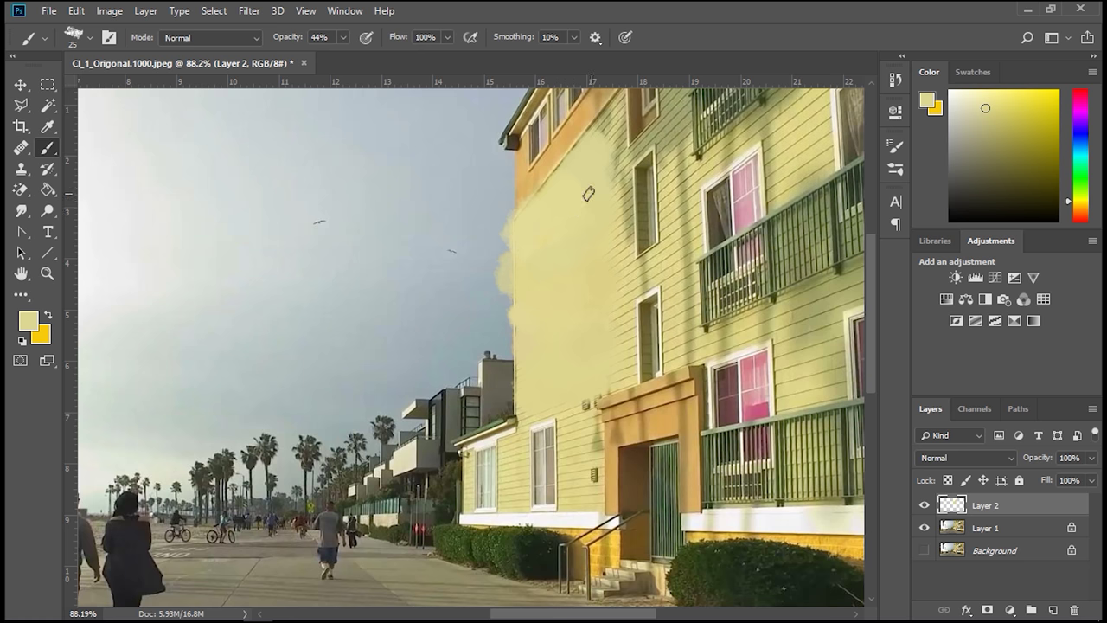
pyautogui.scroll(3, 594, 195)
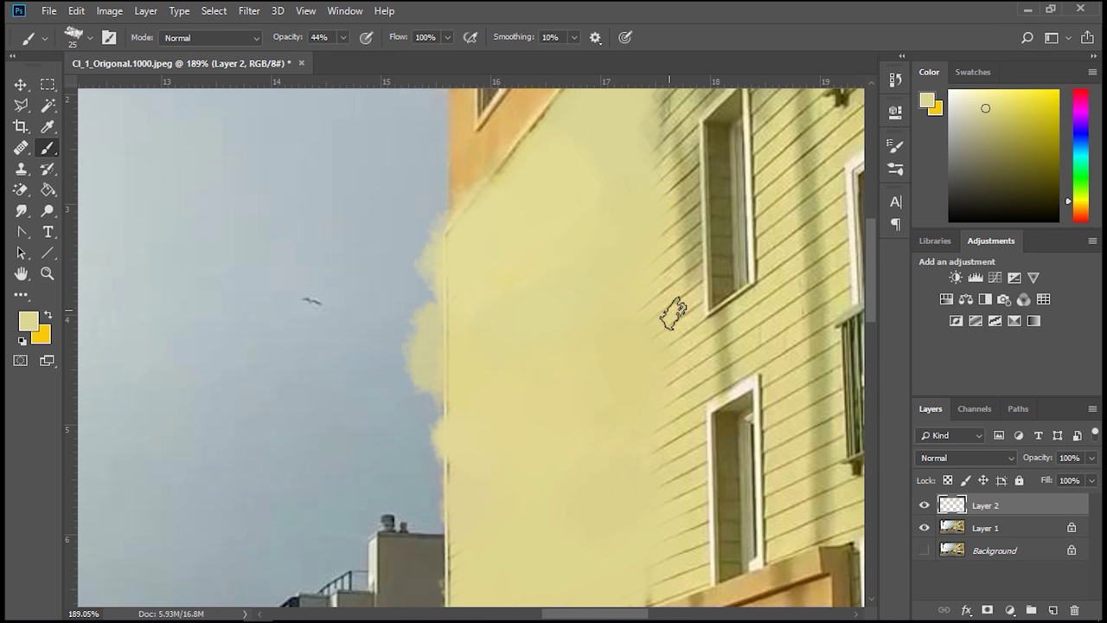
pyautogui.scroll(-2, 687, 378)
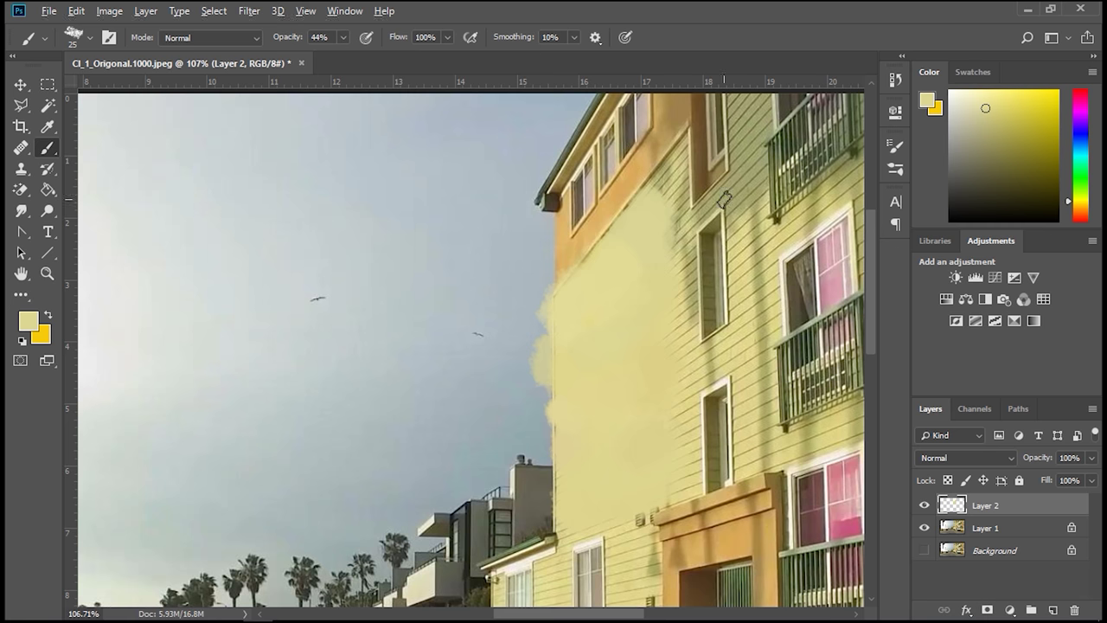
pyautogui.scroll(3, 643, 227)
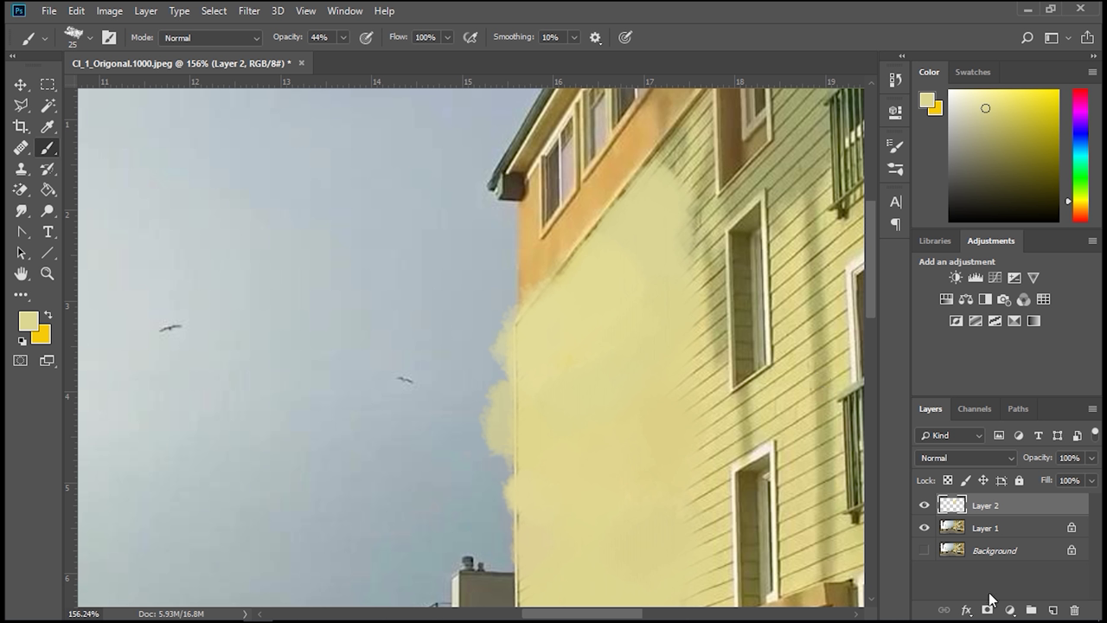
pyautogui.click(987, 610)
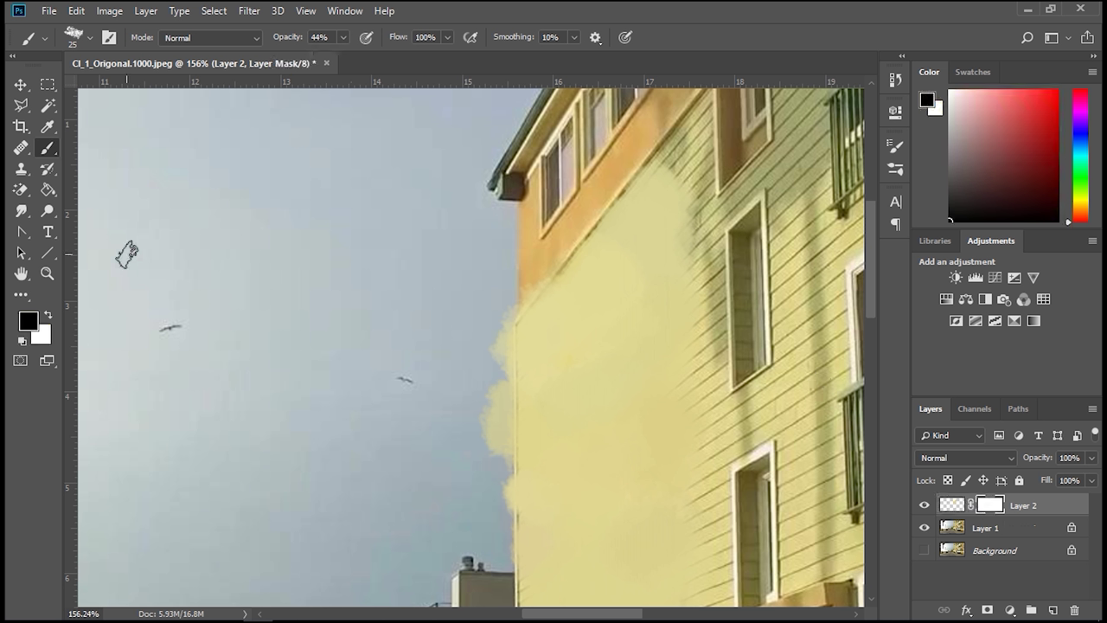
pyautogui.click(80, 33)
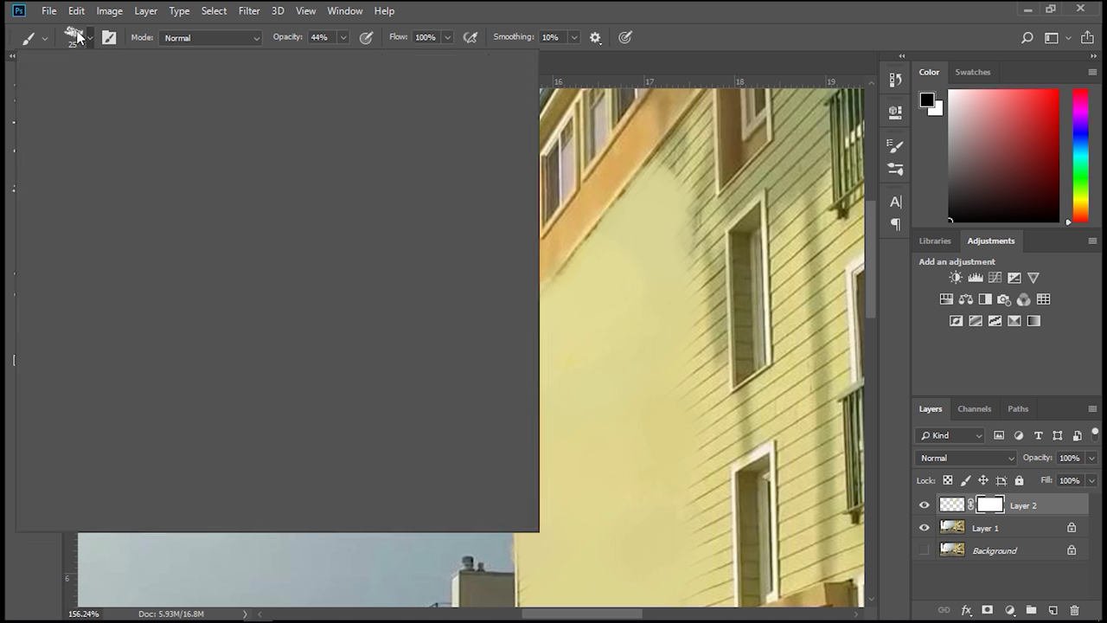
pyautogui.click(115, 377)
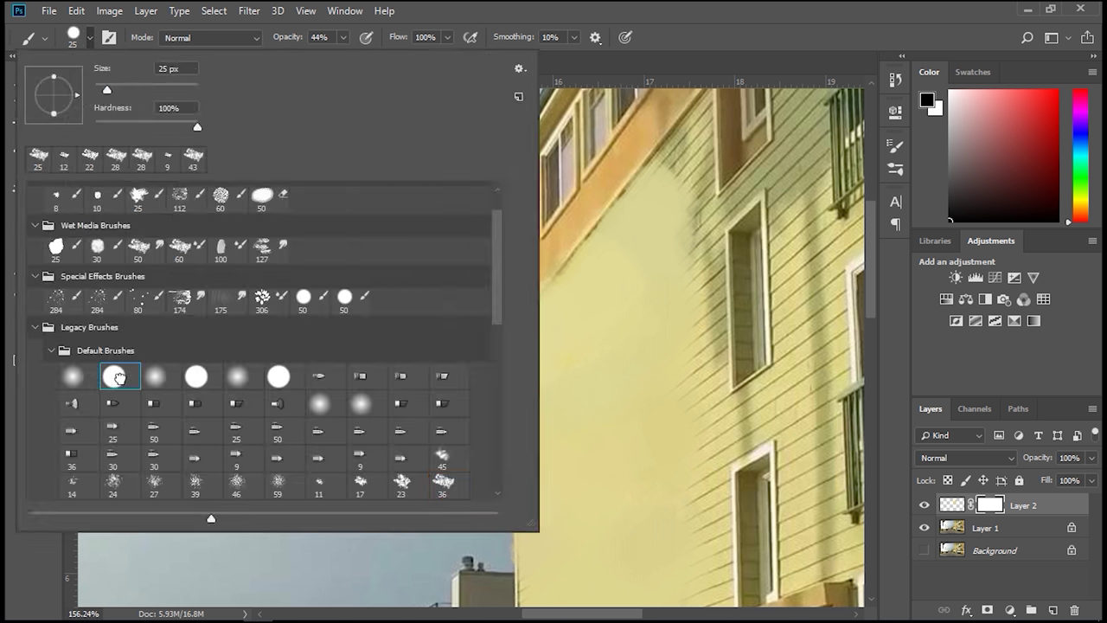
pyautogui.click(71, 380)
pyautogui.press('Return')
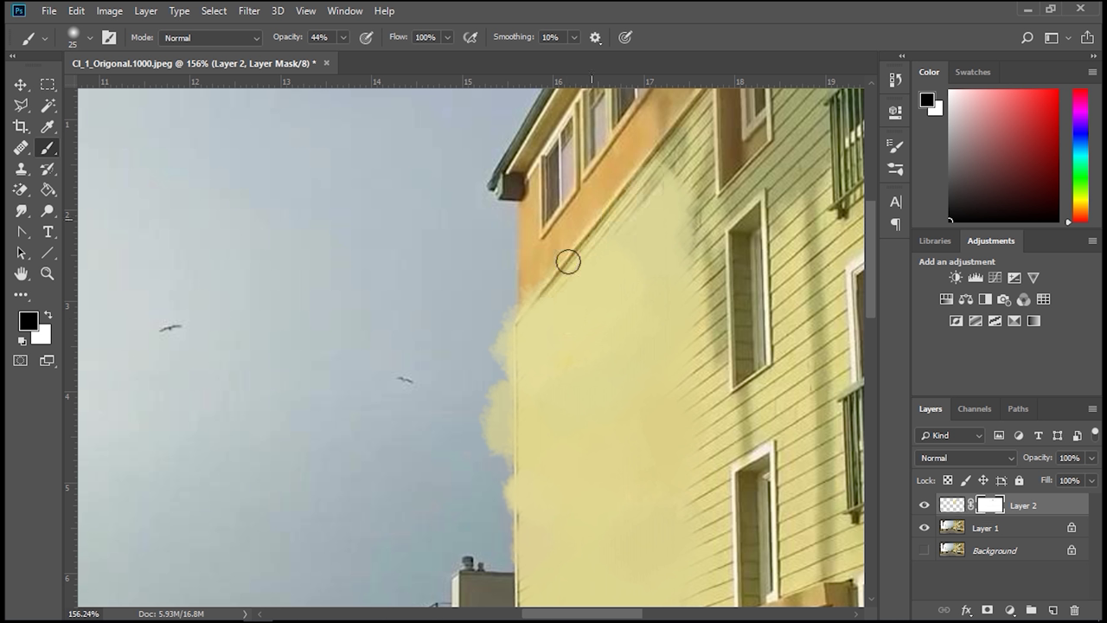
# Mask out the paint spill over the orange trim and the sky along the building's edge, hardening the brush at 22 px.
pyautogui.moveTo(514, 307)
pyautogui.mouseDown()
pyautogui.moveTo(489, 371)
pyautogui.moveTo(504, 400)
pyautogui.moveTo(507, 326)
pyautogui.moveTo(494, 443)
pyautogui.mouseUp()
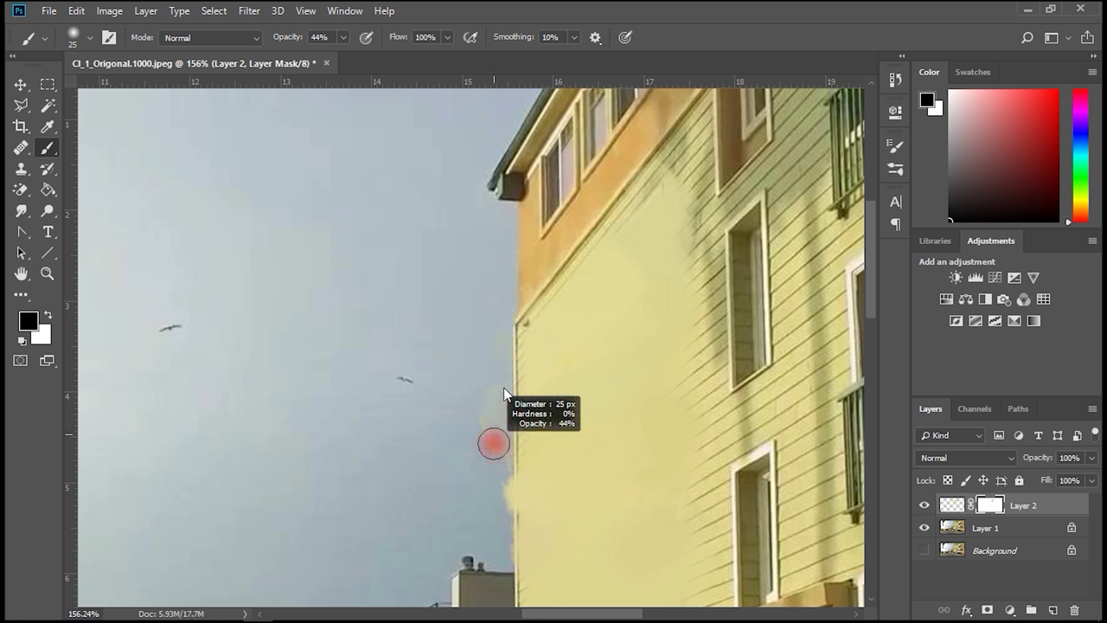
pyautogui.moveTo(503, 388); pyautogui.dragTo(486, 525)
pyautogui.moveTo(476, 615); pyautogui.dragTo(472, 622)
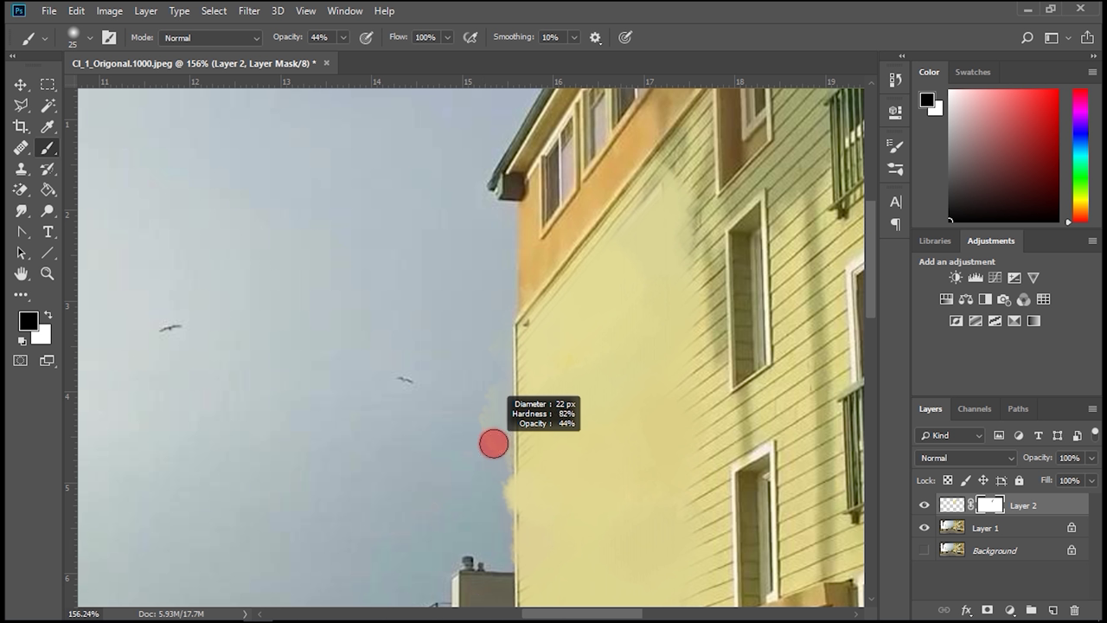
pyautogui.moveTo(514, 447)
pyautogui.mouseDown()
pyautogui.moveTo(502, 370)
pyautogui.moveTo(492, 347)
pyautogui.moveTo(486, 359)
pyautogui.moveTo(476, 346)
pyautogui.moveTo(511, 425)
pyautogui.moveTo(506, 543)
pyautogui.mouseUp()
pyautogui.scroll(-5, 527, 344)
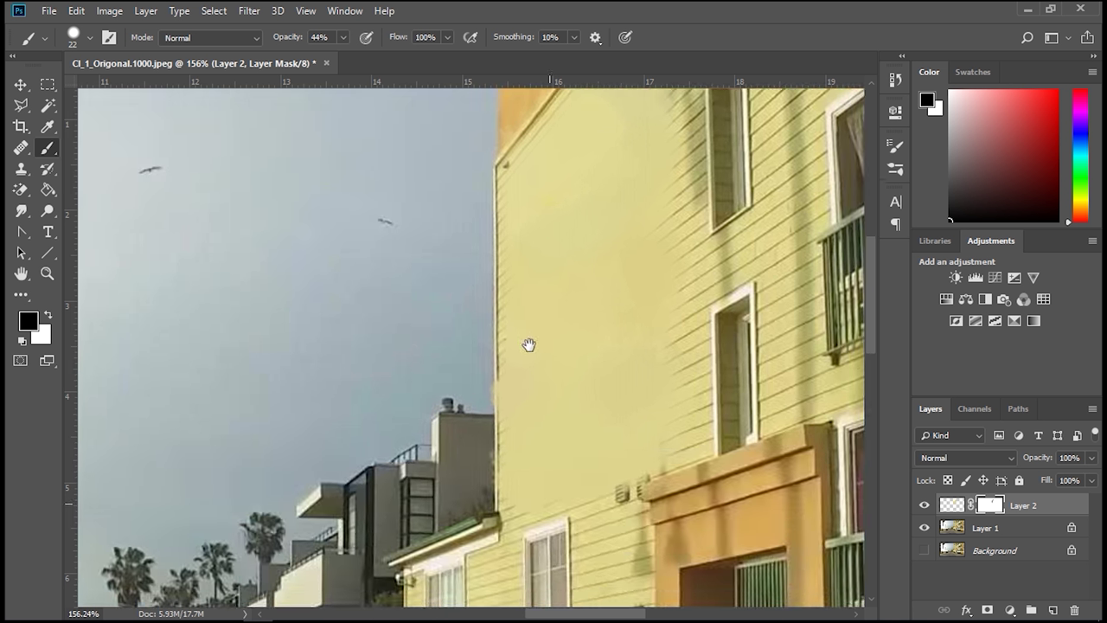
pyautogui.moveTo(480, 446); pyautogui.dragTo(479, 401)
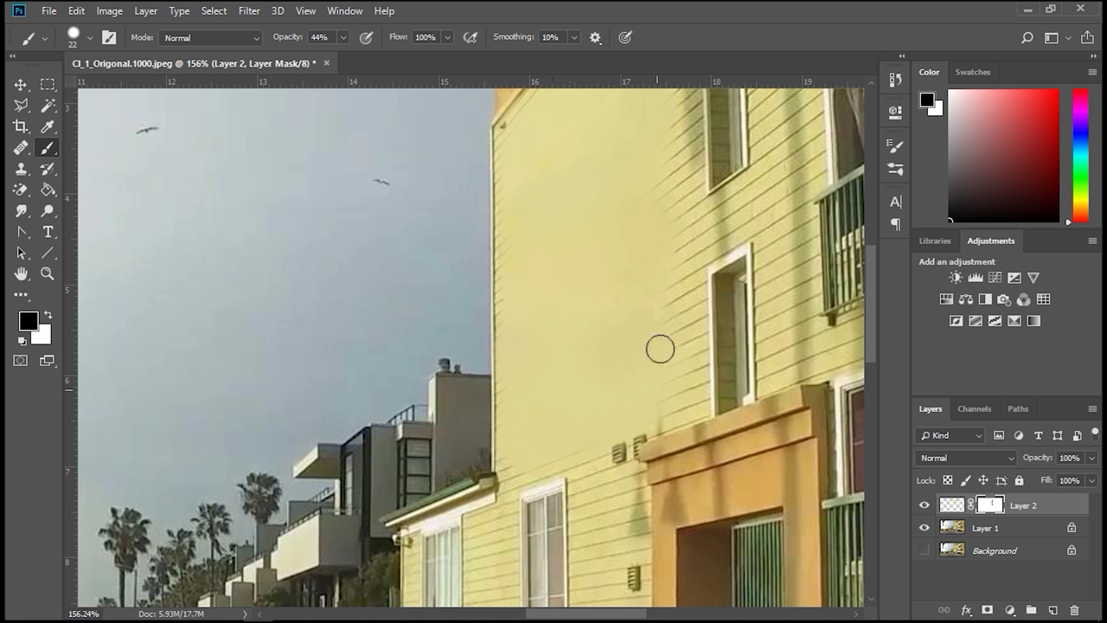
# Enlarge the mask brush to a soft 63 px, test-mask the patch's inner edge above the entrance, and restore the paint there.
pyautogui.moveTo(655, 322); pyautogui.dragTo(655, 415)
pyautogui.keyDown('alt'); pyautogui.rightClick(657, 385); pyautogui.keyUp('alt')
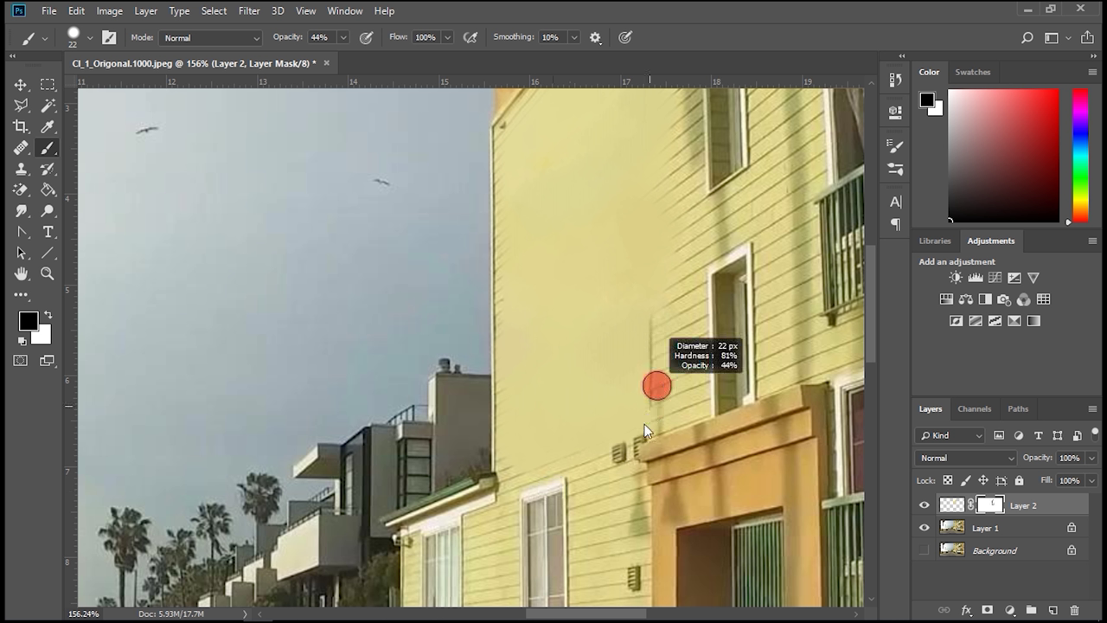
pyautogui.moveTo(622, 498)
pyautogui.mouseDown()
pyautogui.moveTo(601, 529)
pyautogui.moveTo(650, 391)
pyautogui.moveTo(700, 382)
pyautogui.moveTo(692, 266)
pyautogui.mouseUp()
pyautogui.moveTo(647, 386)
pyautogui.mouseDown()
pyautogui.moveTo(640, 291)
pyautogui.moveTo(653, 314)
pyautogui.mouseUp()
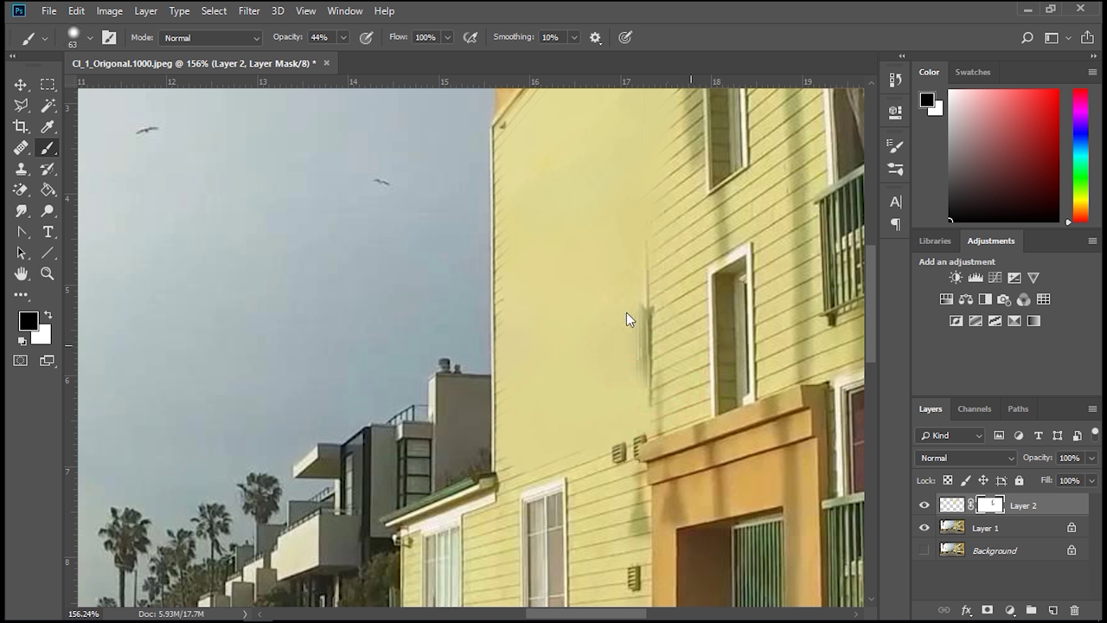
pyautogui.press('x')
pyautogui.moveTo(615, 309)
pyautogui.mouseDown()
pyautogui.moveTo(637, 230)
pyautogui.moveTo(654, 243)
pyautogui.moveTo(630, 247)
pyautogui.moveTo(649, 221)
pyautogui.moveTo(662, 240)
pyautogui.moveTo(668, 226)
pyautogui.moveTo(640, 214)
pyautogui.mouseUp()
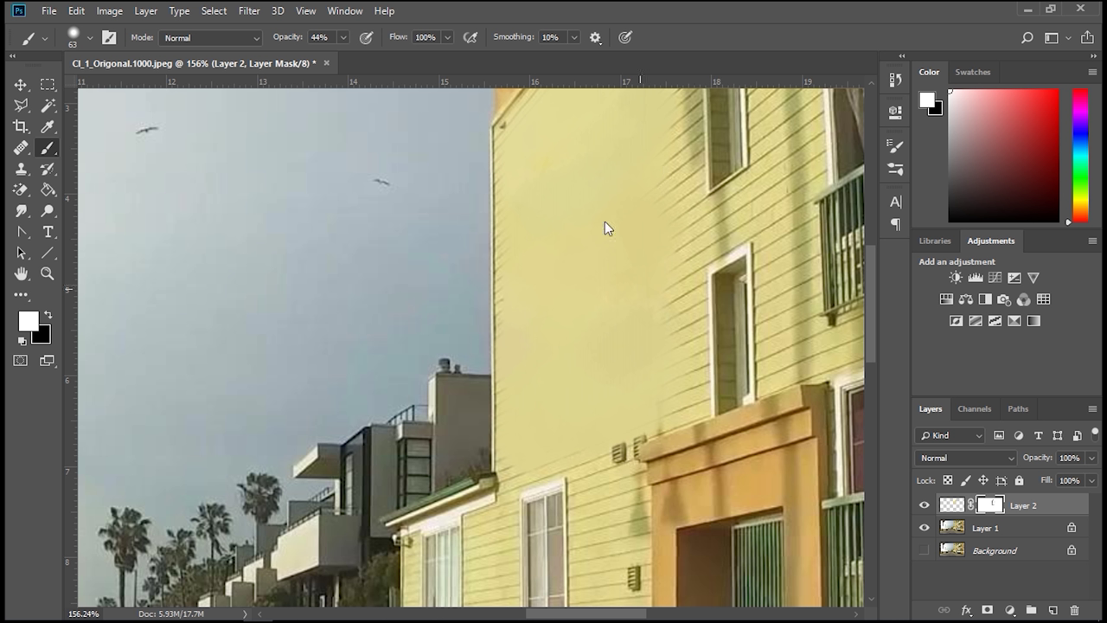
# Refine the mask along the patch's upper inner edge, alternately hiding and restoring paint to blend it into the siding.
pyautogui.press('x')
pyautogui.scroll(5, 467, 191)
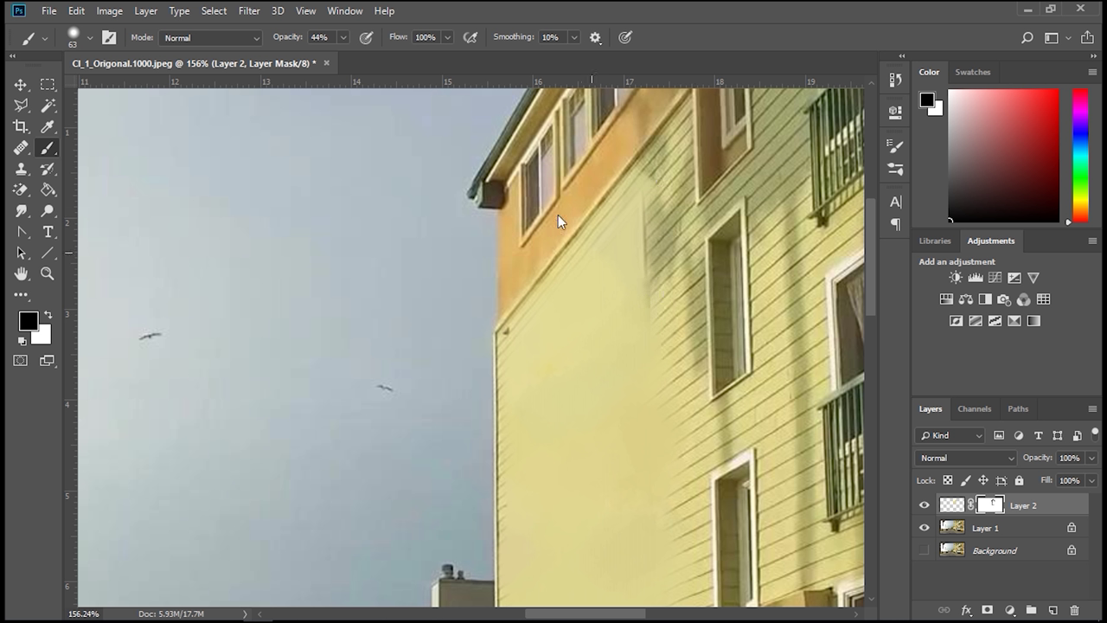
pyautogui.press('x')
pyautogui.press('x')
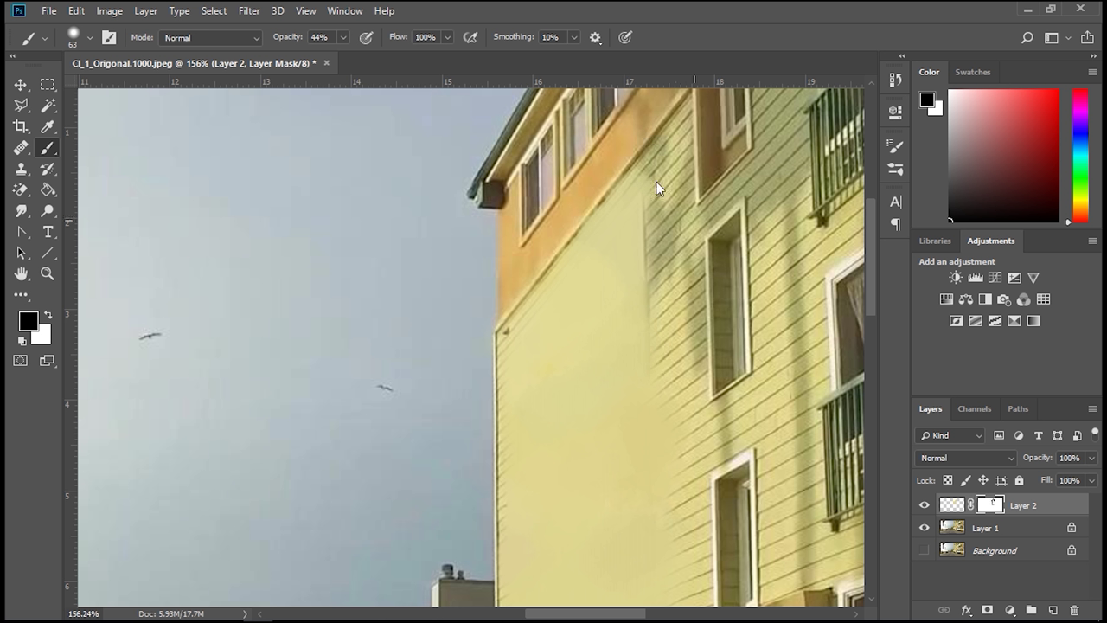
pyautogui.press('x')
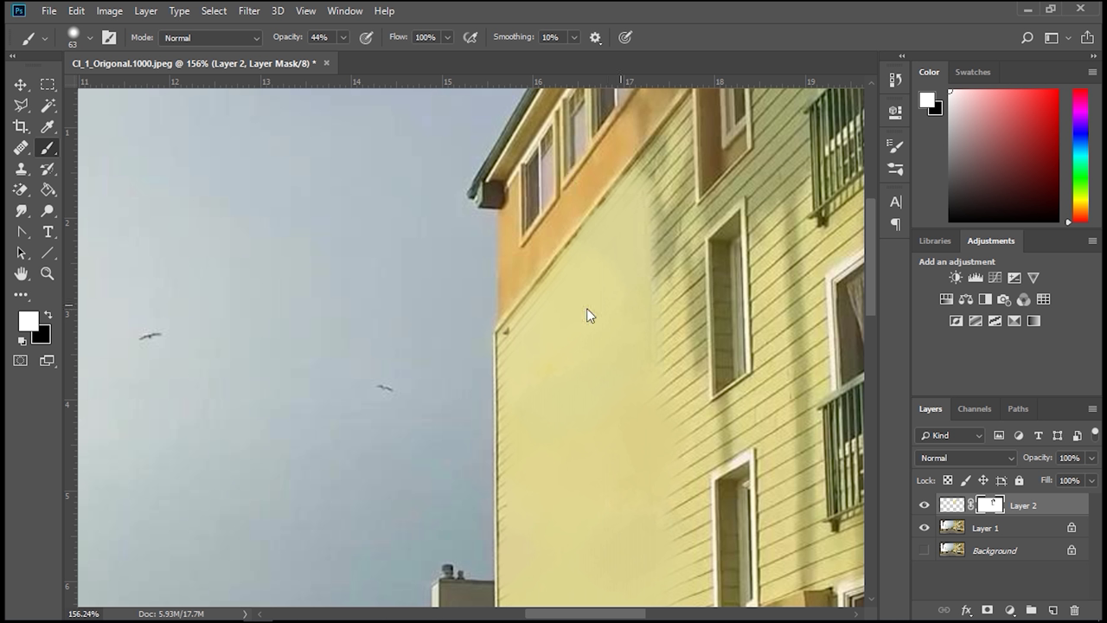
pyautogui.moveTo(508, 367); pyautogui.dragTo(657, 417)
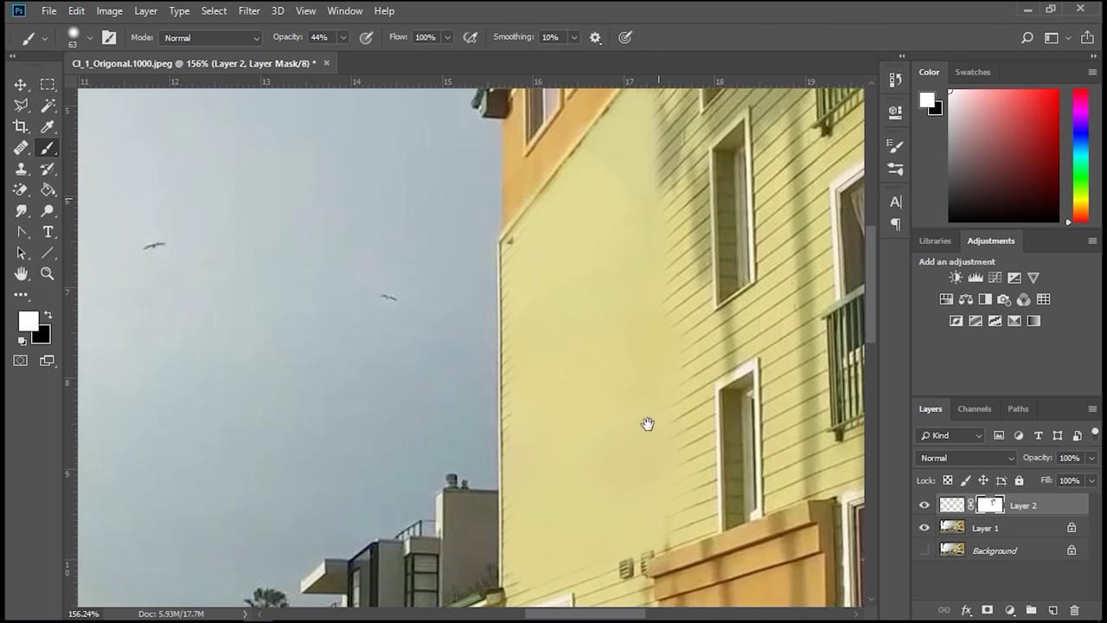
pyautogui.scroll(-3, 657, 417)
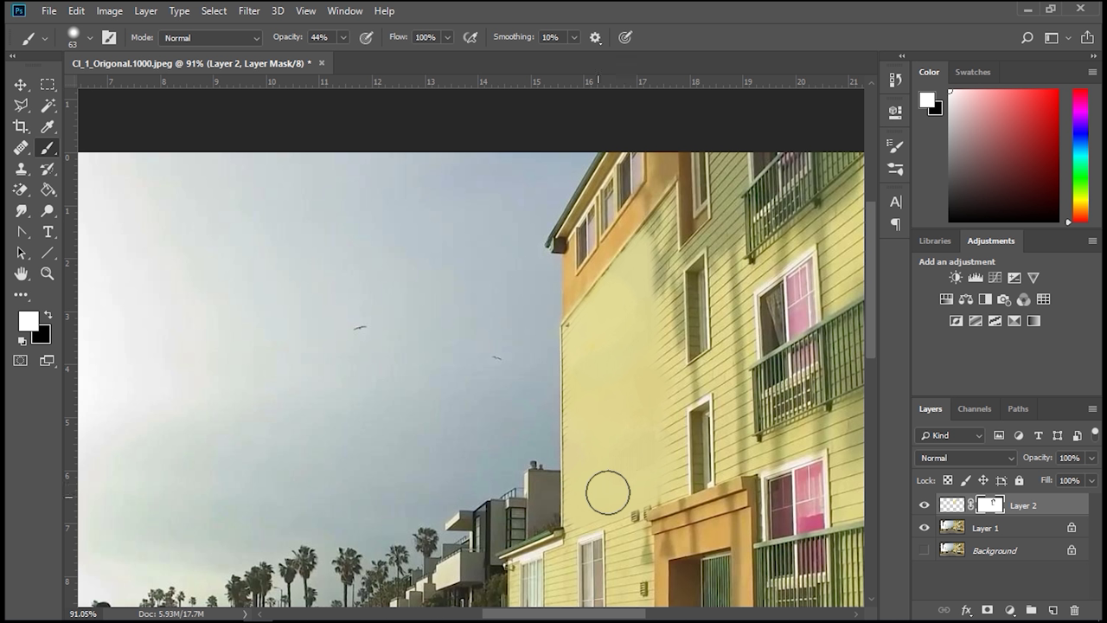
# Compare the painted patch with the original facade by repeatedly hiding and showing Layer 2.
pyautogui.click(925, 506)
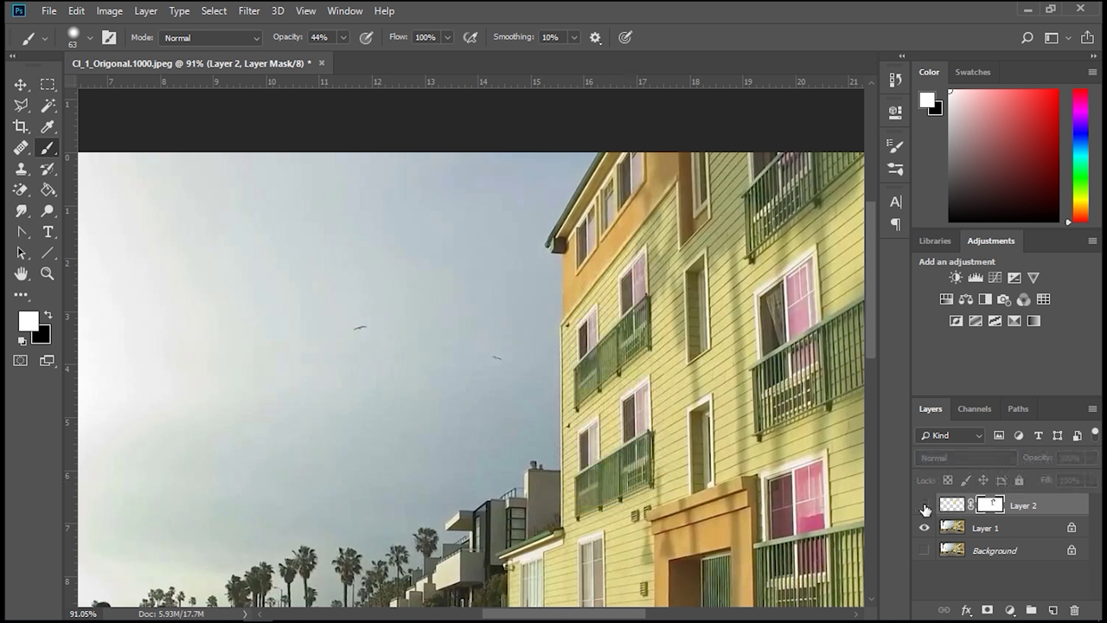
pyautogui.click(924, 506)
pyautogui.click(925, 506)
pyautogui.click(925, 506)
pyautogui.click(924, 506)
pyautogui.click(925, 506)
pyautogui.click(925, 506)
pyautogui.click(925, 505)
pyautogui.click(924, 506)
pyautogui.click(925, 506)
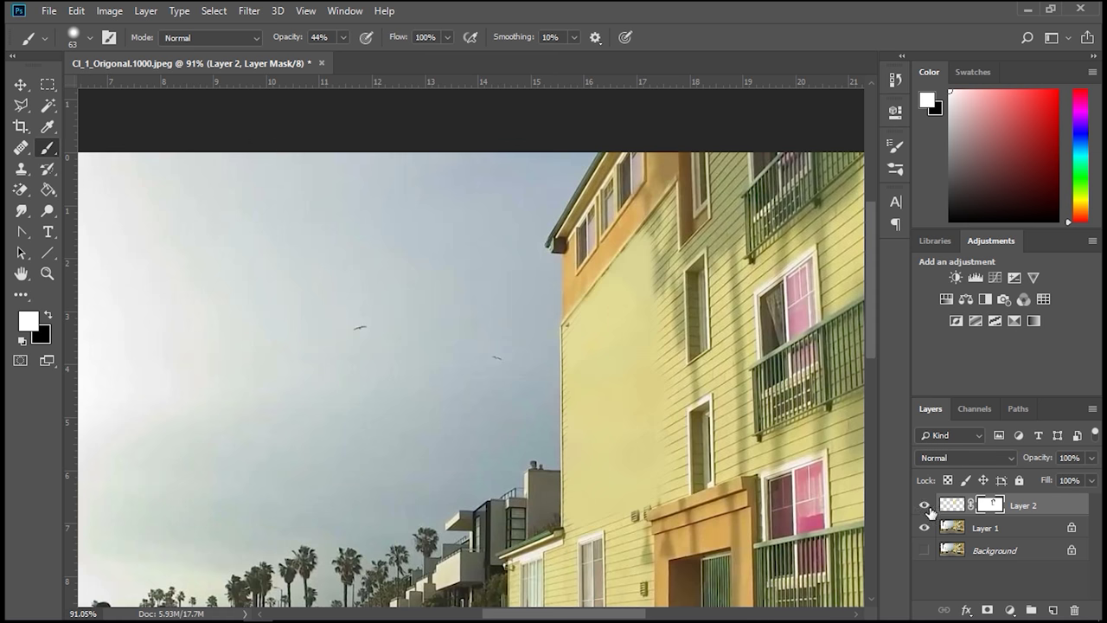
pyautogui.click(924, 506)
pyautogui.click(925, 506)
pyautogui.click(925, 506)
pyautogui.click(925, 506)
# Shrink the mask brush to 32 px and restore the paint over the dark spot in the patch's corner below the orange trim.
pyautogui.scroll(6, 569, 334)
pyautogui.keyDown('alt'); pyautogui.rightClick(621, 280); pyautogui.keyUp('alt')
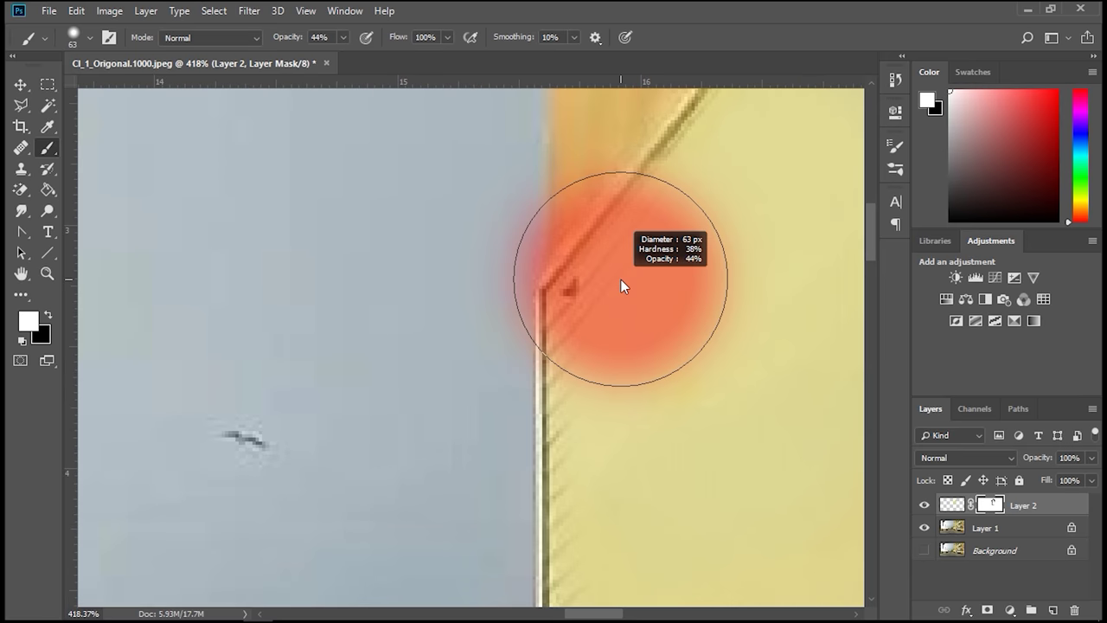
pyautogui.moveTo(564, 314)
pyautogui.mouseDown()
pyautogui.moveTo(442, 378)
pyautogui.moveTo(543, 264)
pyautogui.mouseUp()
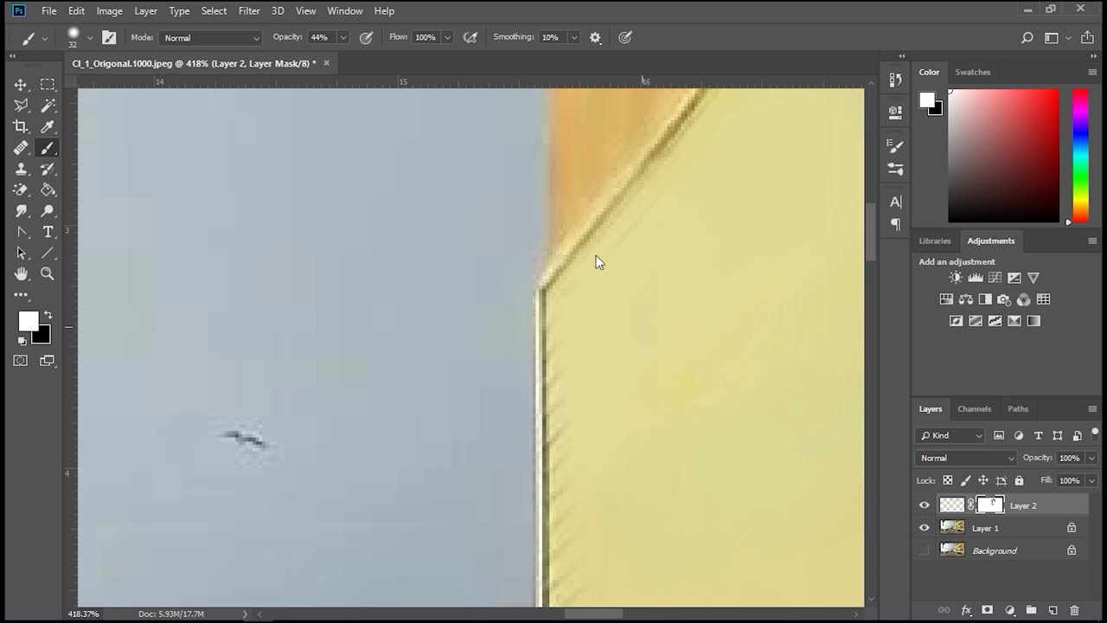
pyautogui.scroll(-6, 657, 388)
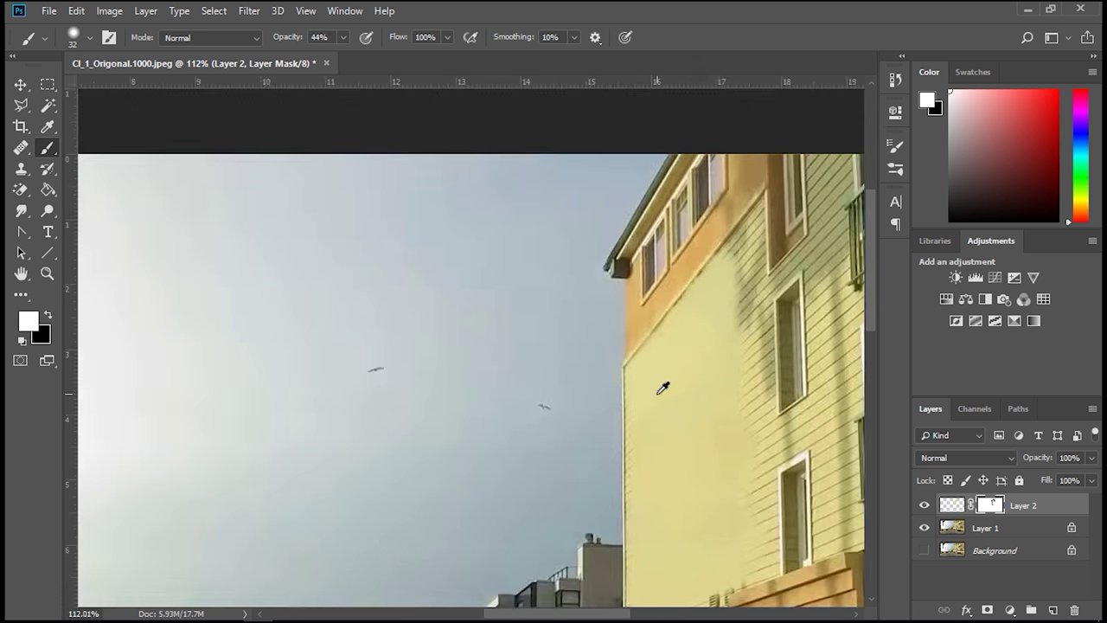
# Hide Layer 2 to expose the original siding around the lower balcony and activate the Line tool.
pyautogui.click(925, 506)
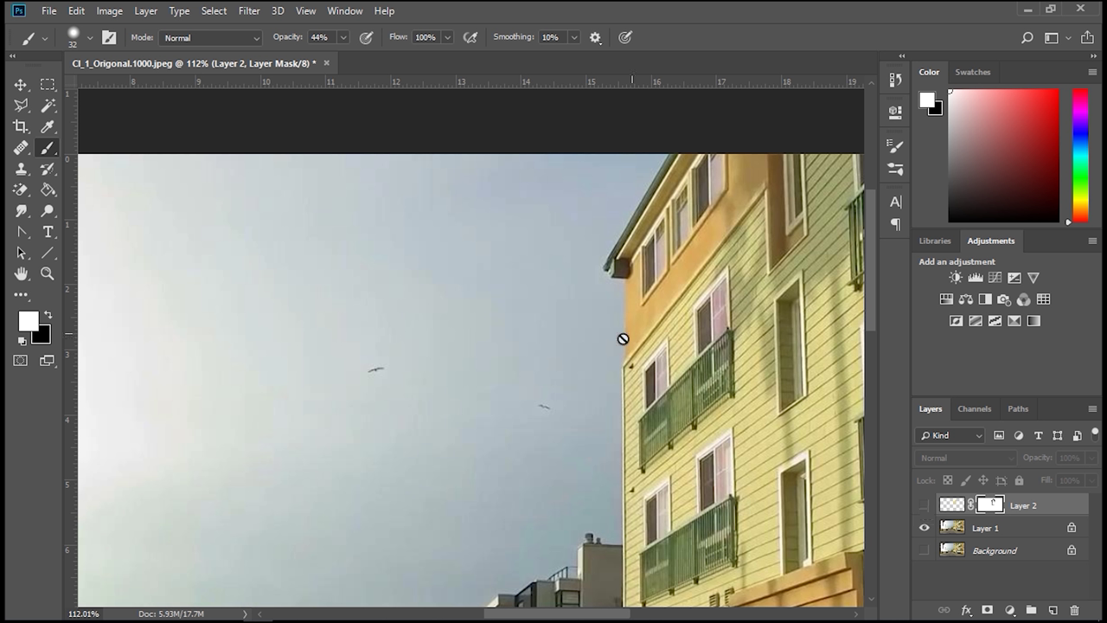
pyautogui.scroll(-3, 766, 467)
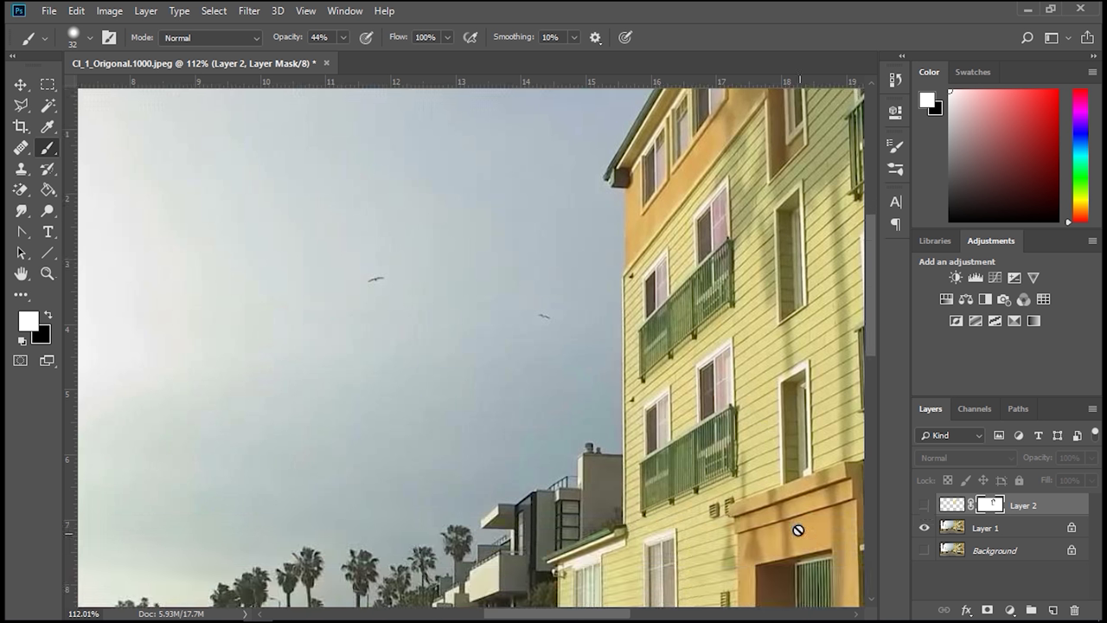
pyautogui.click(48, 252)
pyautogui.scroll(4, 724, 453)
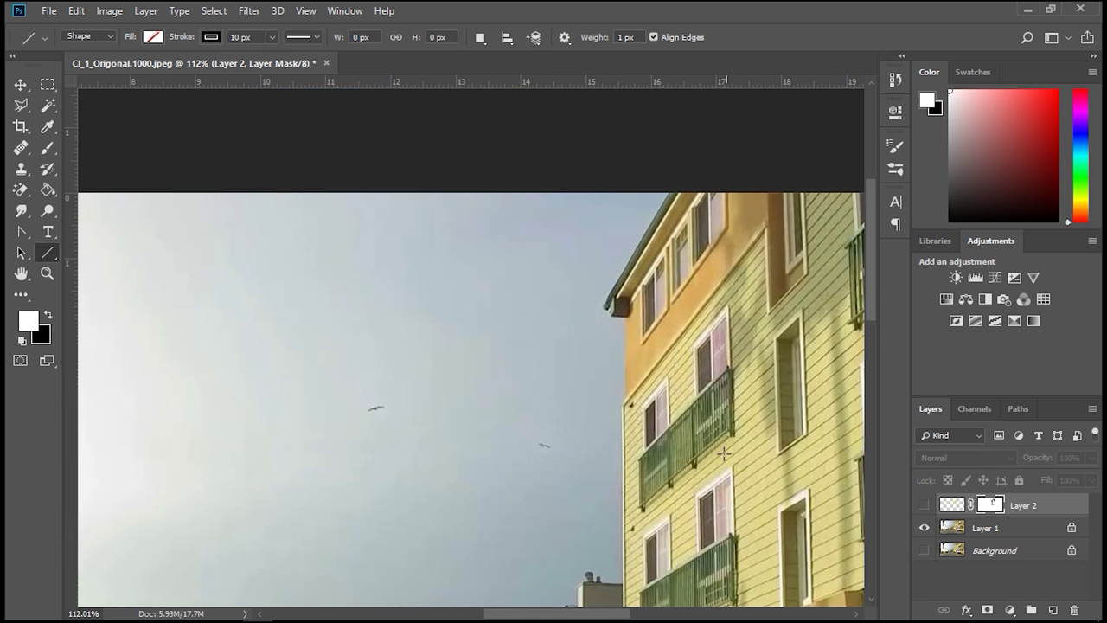
pyautogui.scroll(-8, 723, 453)
pyautogui.scroll(3, 773, 384)
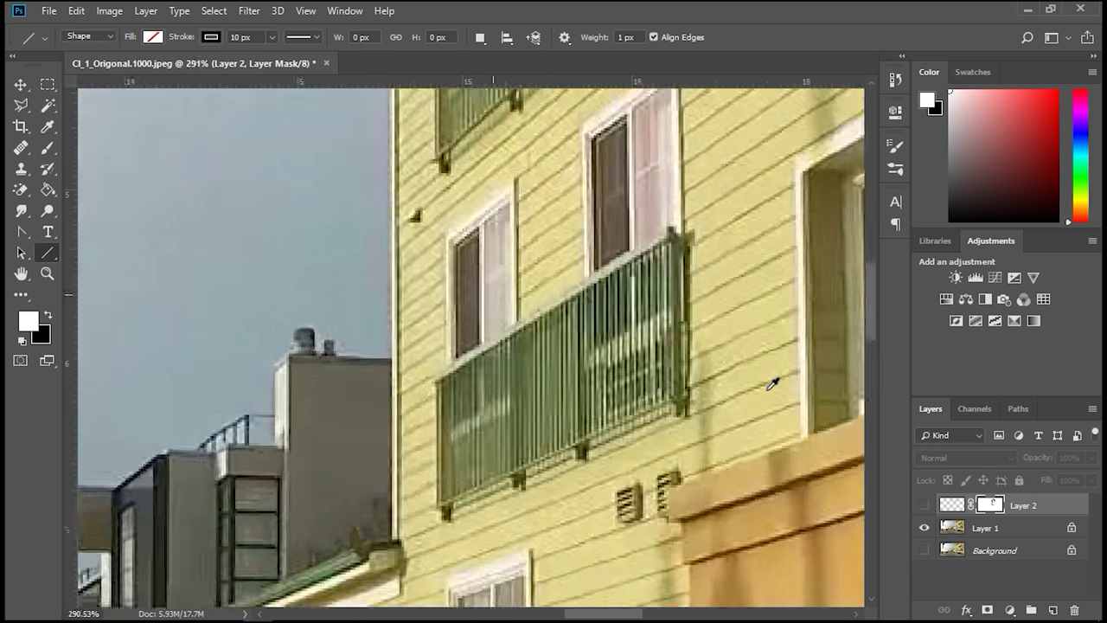
pyautogui.scroll(2, 773, 384)
pyautogui.scroll(-1, 625, 385)
pyautogui.hscroll(-1, 379, 115)
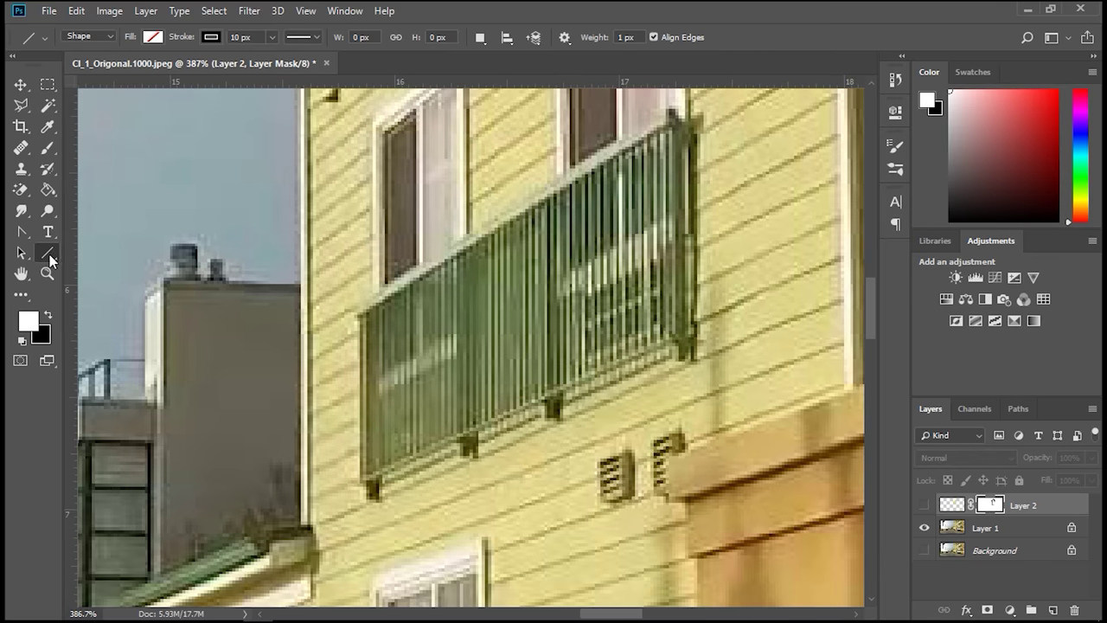
# Try a line with an 8 px stroke along a siding groove between the lower balcony and the recessed window, and undo it.
pyautogui.click(253, 37)
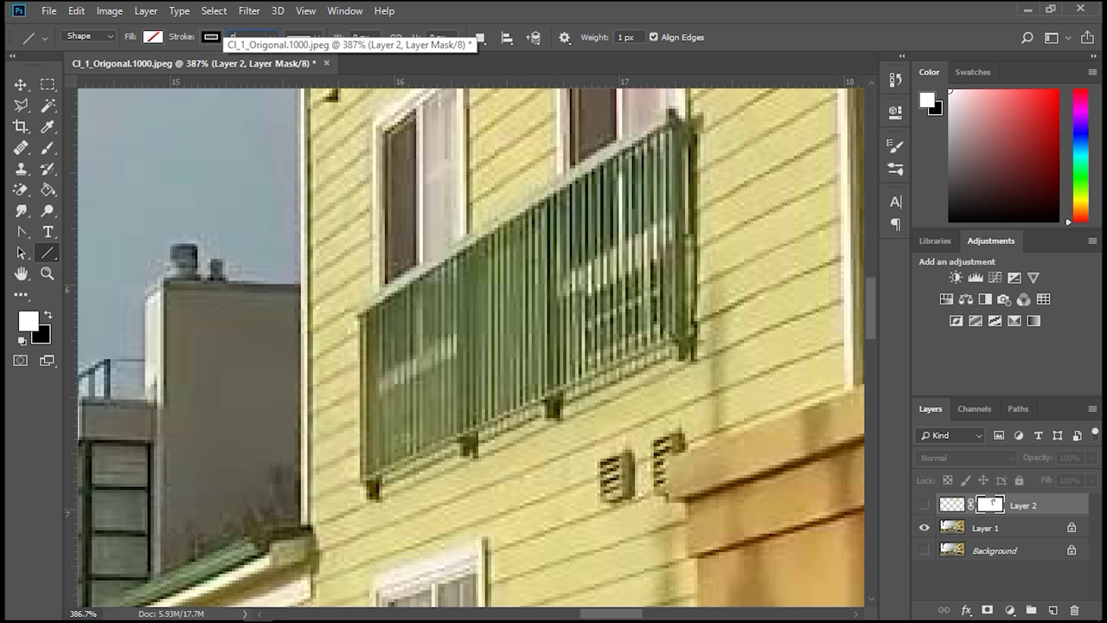
pyautogui.write('8')
pyautogui.press('Return')
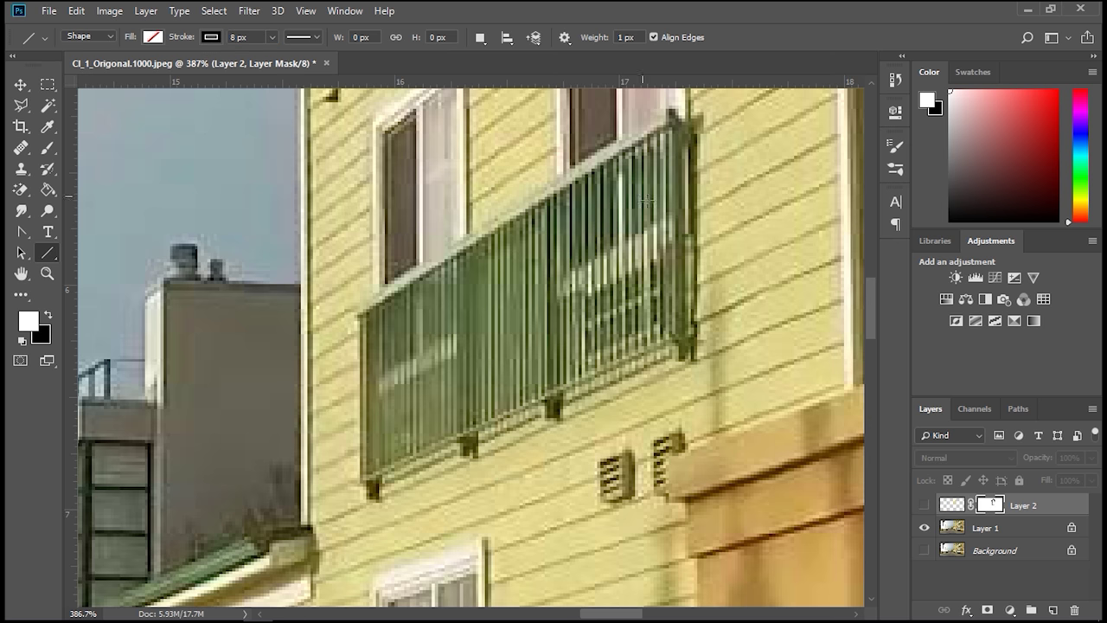
pyautogui.moveTo(839, 302); pyautogui.dragTo(729, 342)
pyautogui.scroll(8, 822, 299)
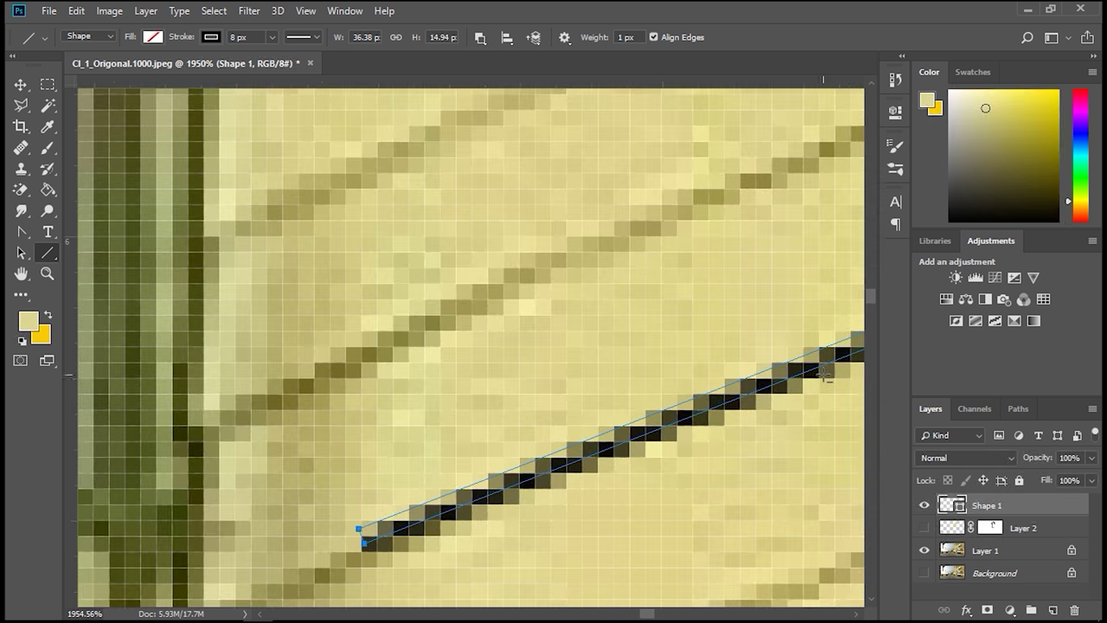
pyautogui.scroll(-8, 826, 374)
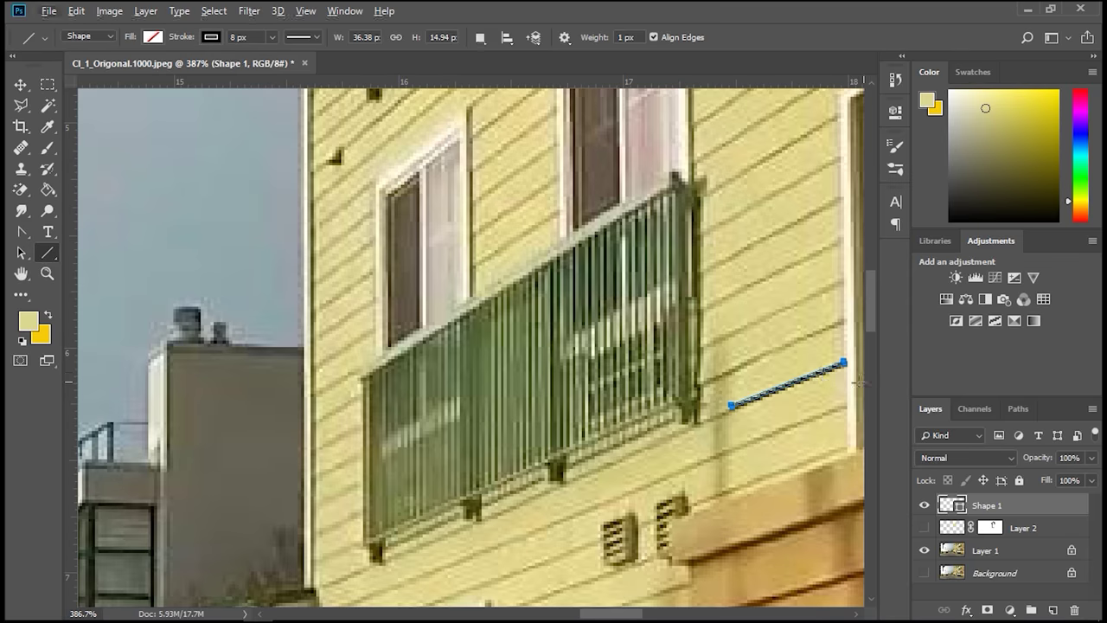
pyautogui.hotkey('ctrl', 'z')
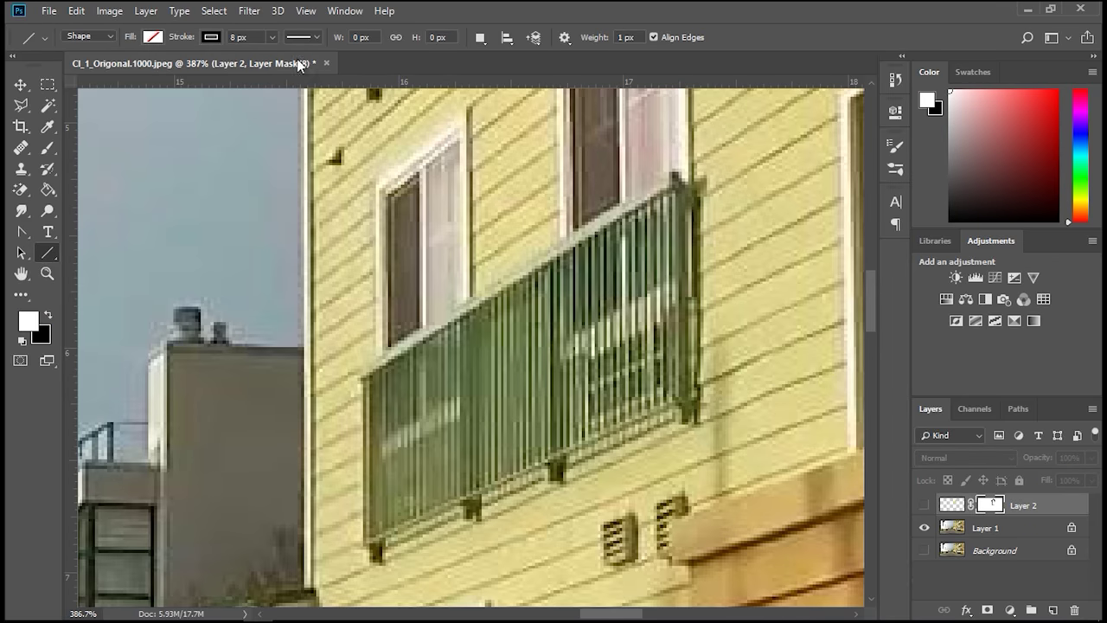
# Set the line stroke to 7 px, test it with a short line on the siding beside the lower balcony, and undo the test line.
pyautogui.click(257, 35)
pyautogui.write('7')
pyautogui.press('Return')
pyautogui.moveTo(797, 315); pyautogui.dragTo(741, 343)
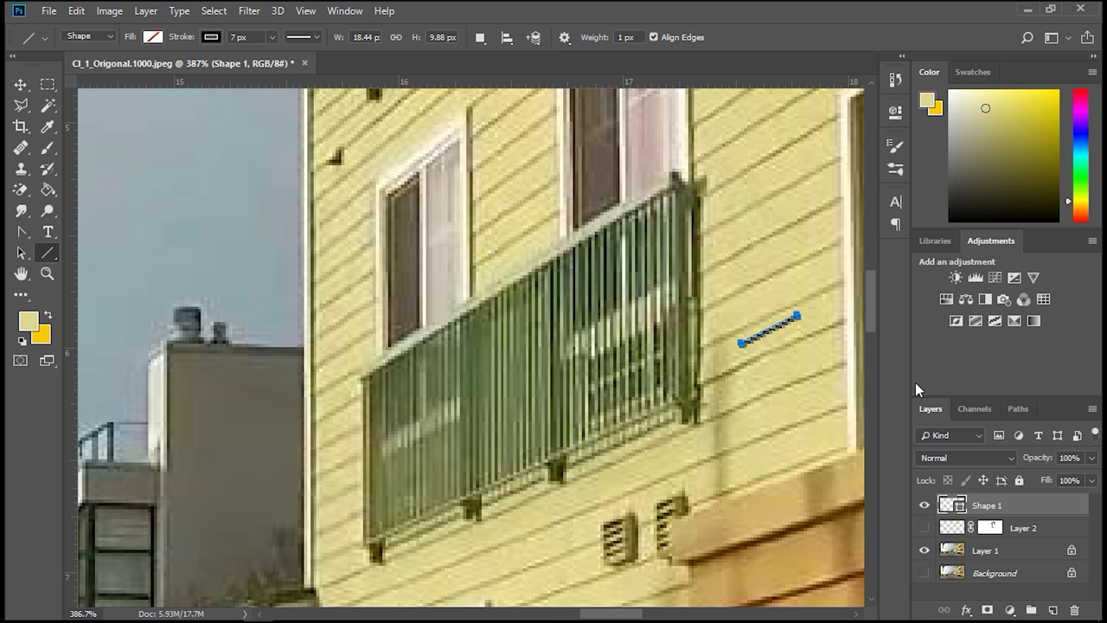
pyautogui.hotkey('ctrl', 'z')
# Draw a line about 2.57 in long along the siding groove beneath the lower balcony, from the recessed window's frame to the building's corner.
pyautogui.scroll(-3, 803, 379)
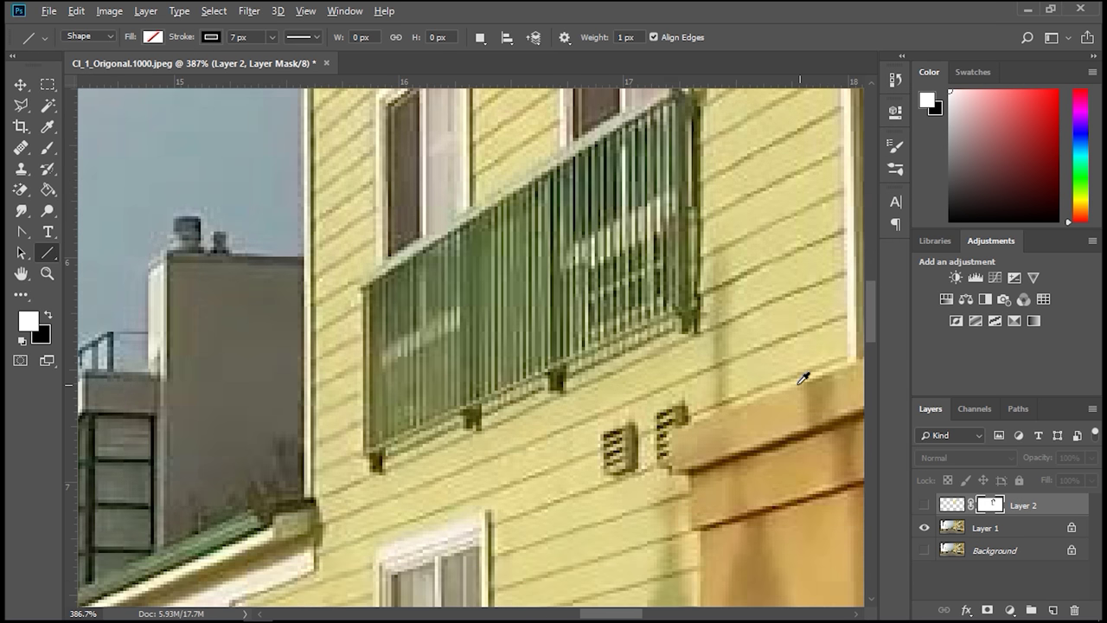
pyautogui.scroll(-4, 803, 379)
pyautogui.scroll(2, 806, 367)
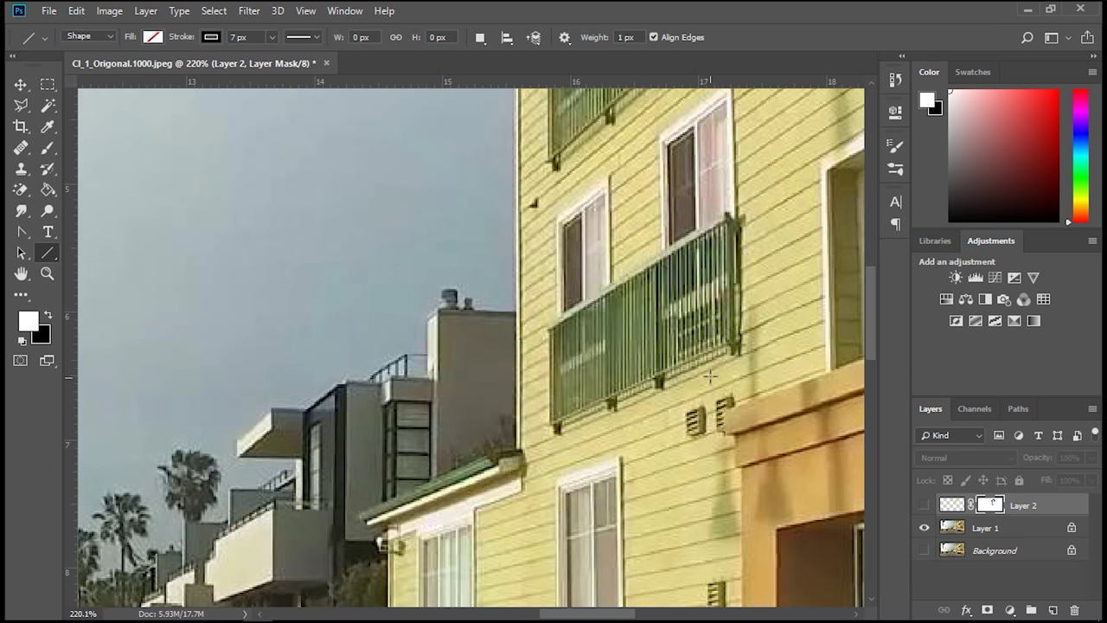
pyautogui.scroll(6, 721, 251)
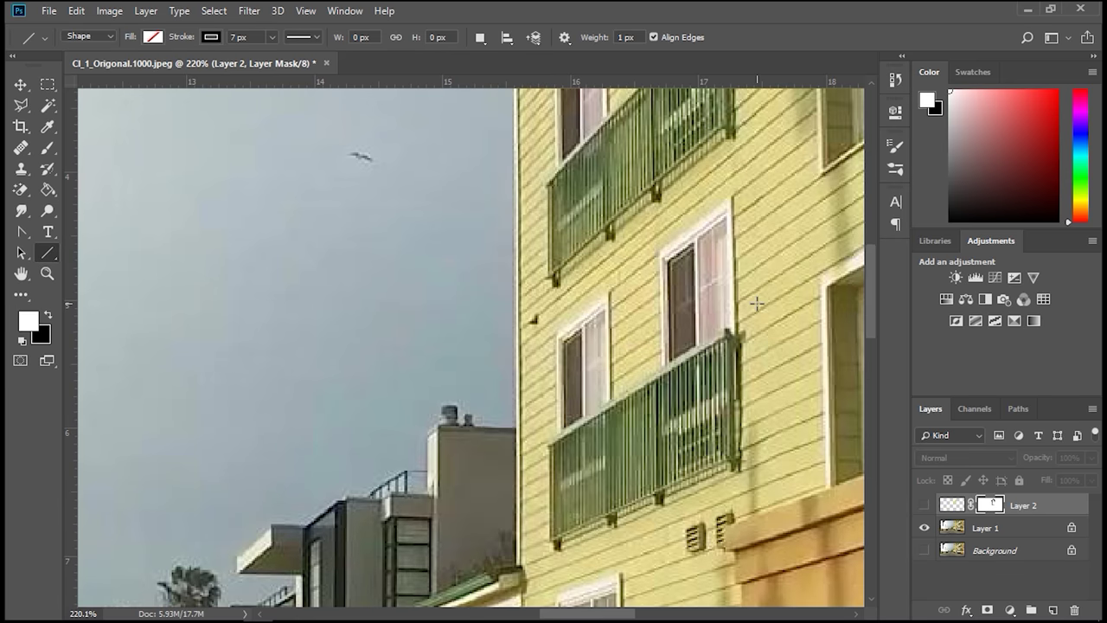
pyautogui.scroll(-5, 742, 309)
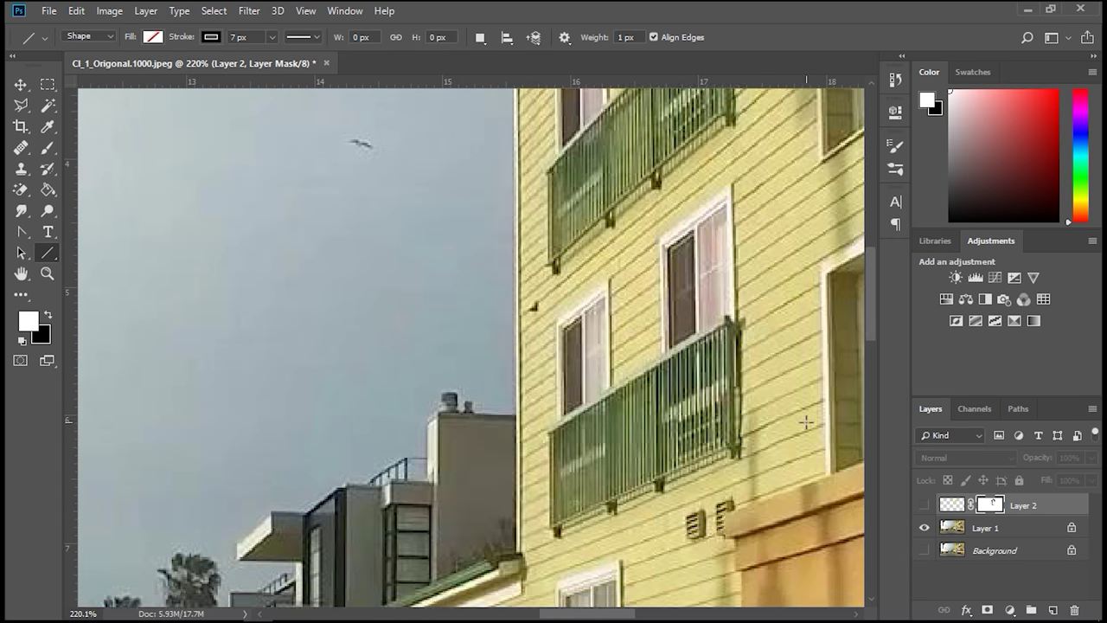
pyautogui.scroll(2, 820, 422)
pyautogui.scroll(-3, 790, 443)
pyautogui.hscroll(2, 742, 425)
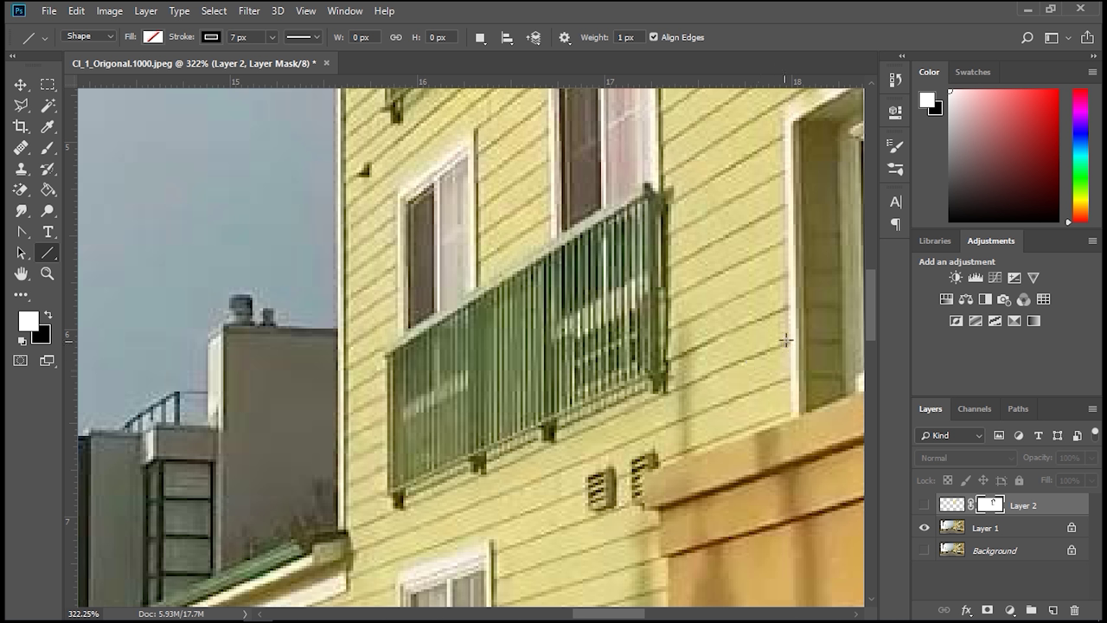
pyautogui.moveTo(789, 343); pyautogui.dragTo(346, 530)
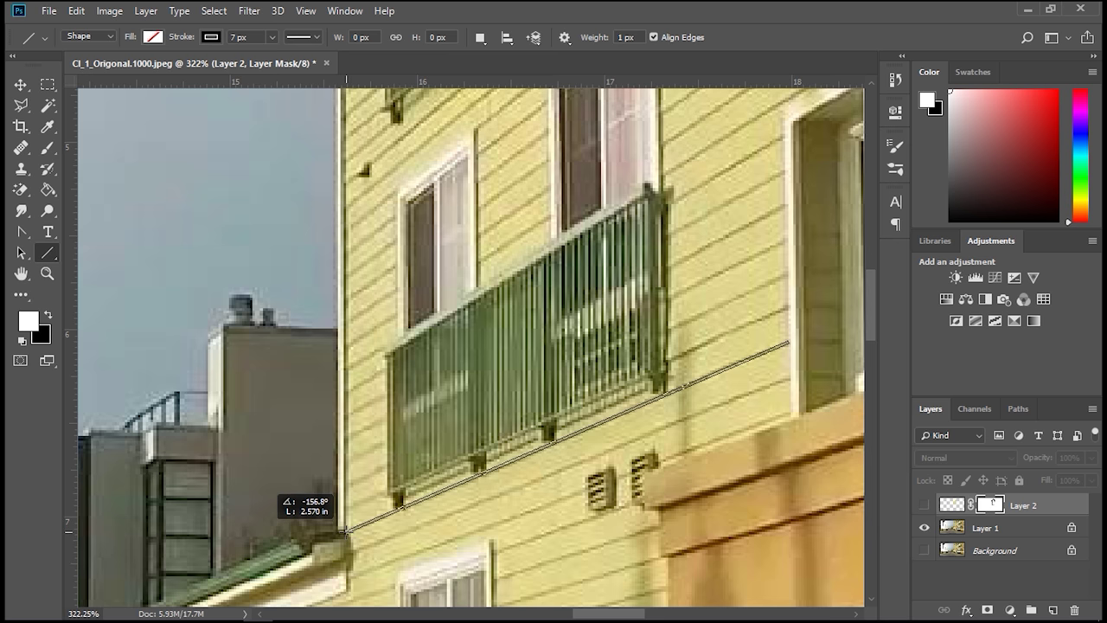
pyautogui.moveTo(346, 531); pyautogui.dragTo(346, 531)
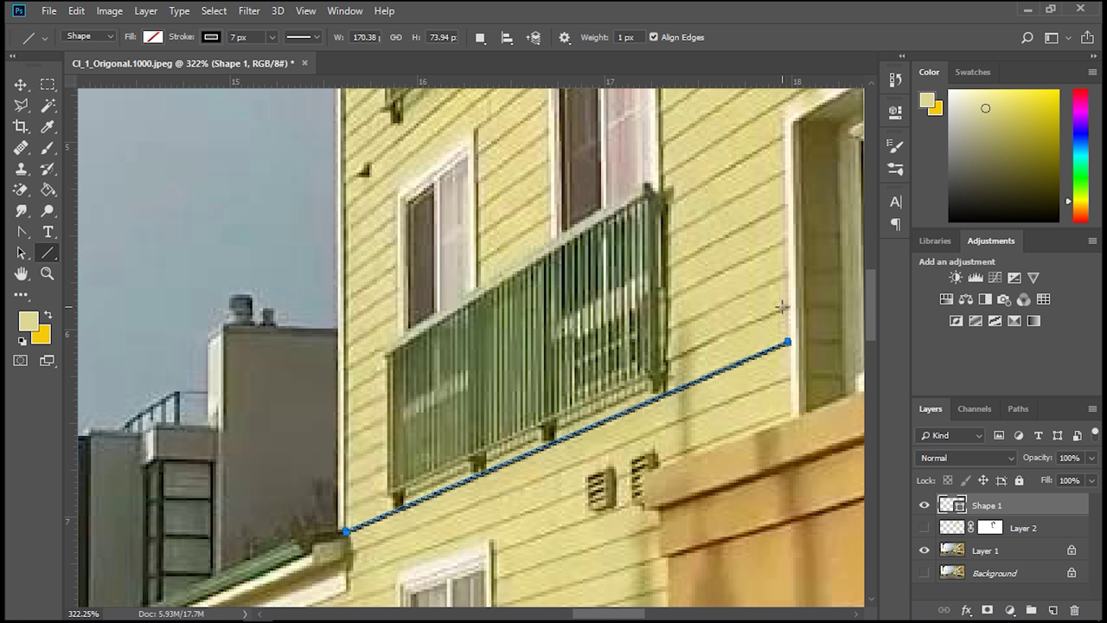
# Trace the successive siding grooves upward with 7 px lines across the balconies and windows until just below the orange trim.
pyautogui.moveTo(785, 306); pyautogui.dragTo(346, 507)
pyautogui.moveTo(783, 275); pyautogui.dragTo(349, 484)
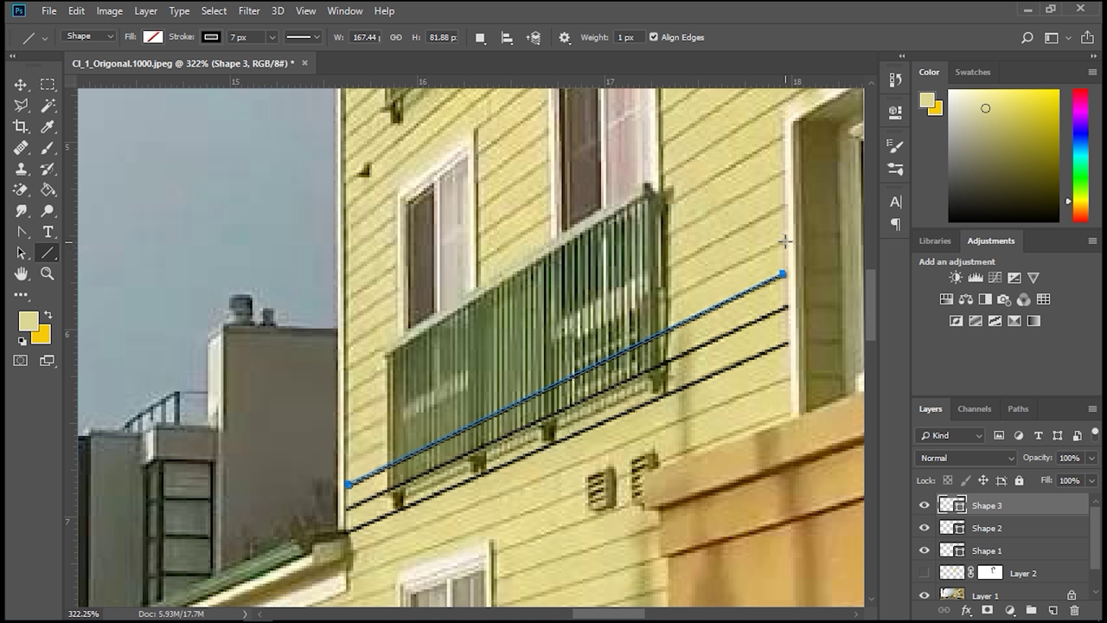
pyautogui.moveTo(785, 241); pyautogui.dragTo(344, 455)
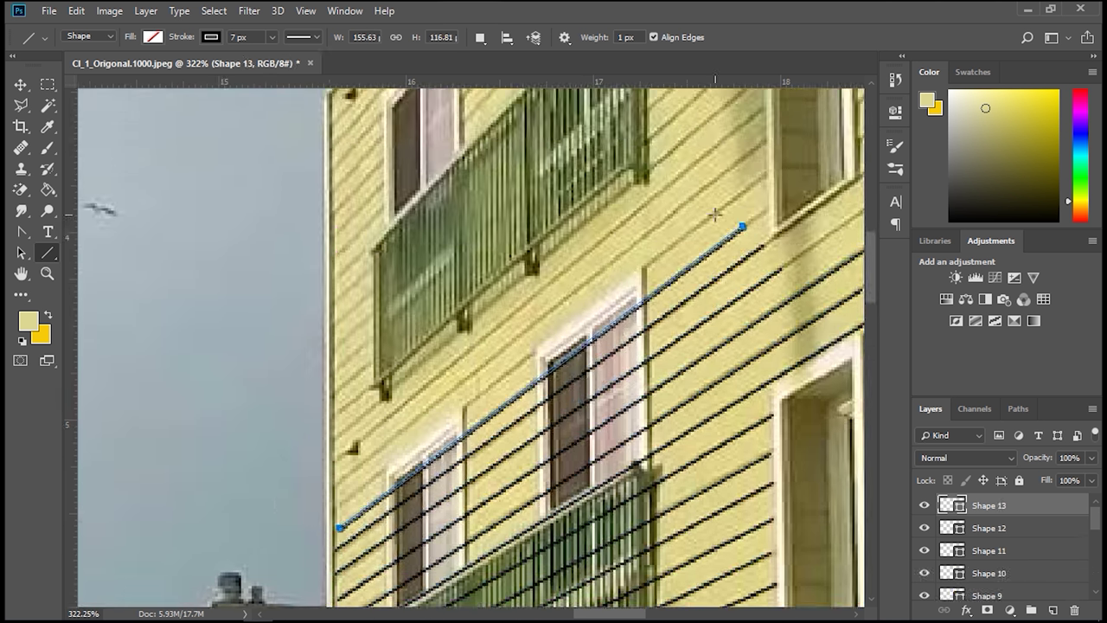
pyautogui.moveTo(729, 190); pyautogui.dragTo(339, 478)
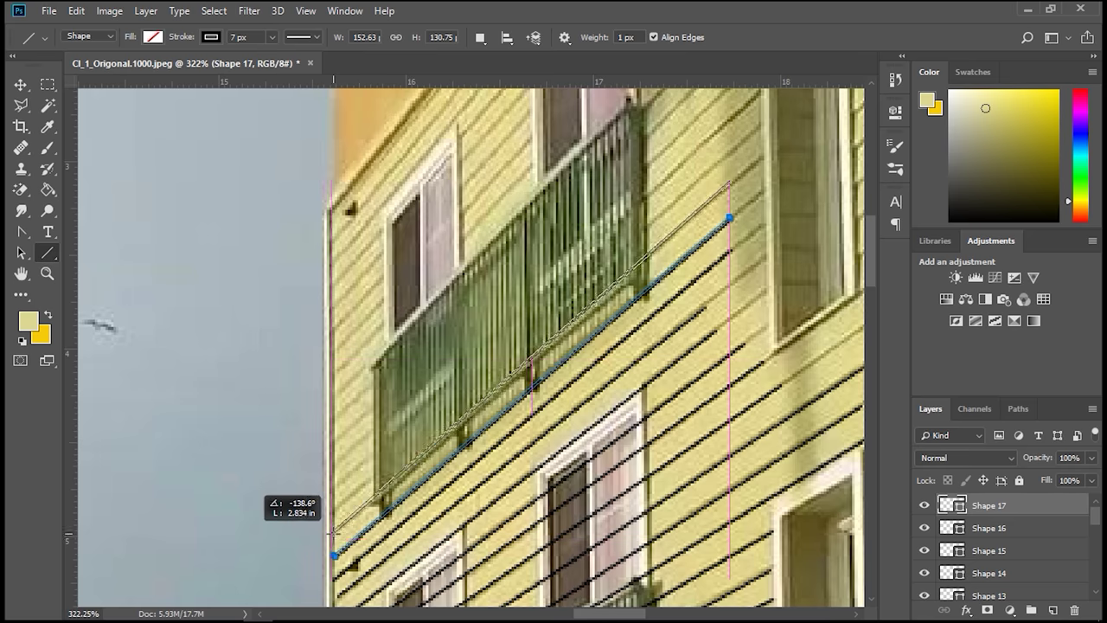
pyautogui.moveTo(334, 555); pyautogui.dragTo(334, 555)
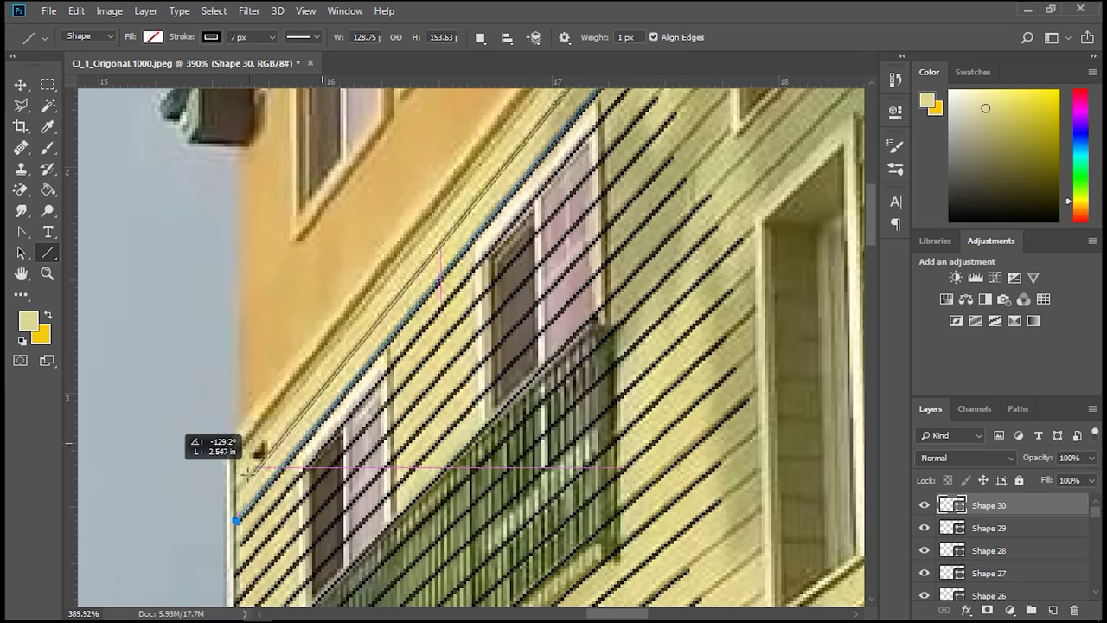
pyautogui.moveTo(251, 449); pyautogui.dragTo(235, 491)
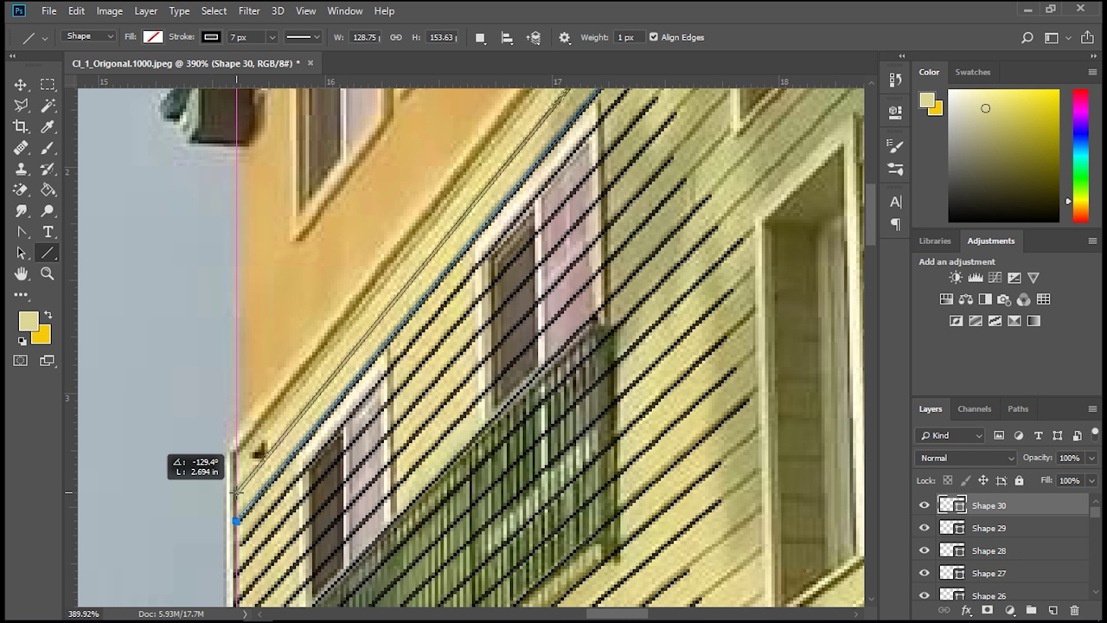
pyautogui.moveTo(235, 492); pyautogui.dragTo(236, 491)
# Select all the traced line layers from Shape 1 through Shape 31 and group them.
pyautogui.scroll(-8, 242, 467)
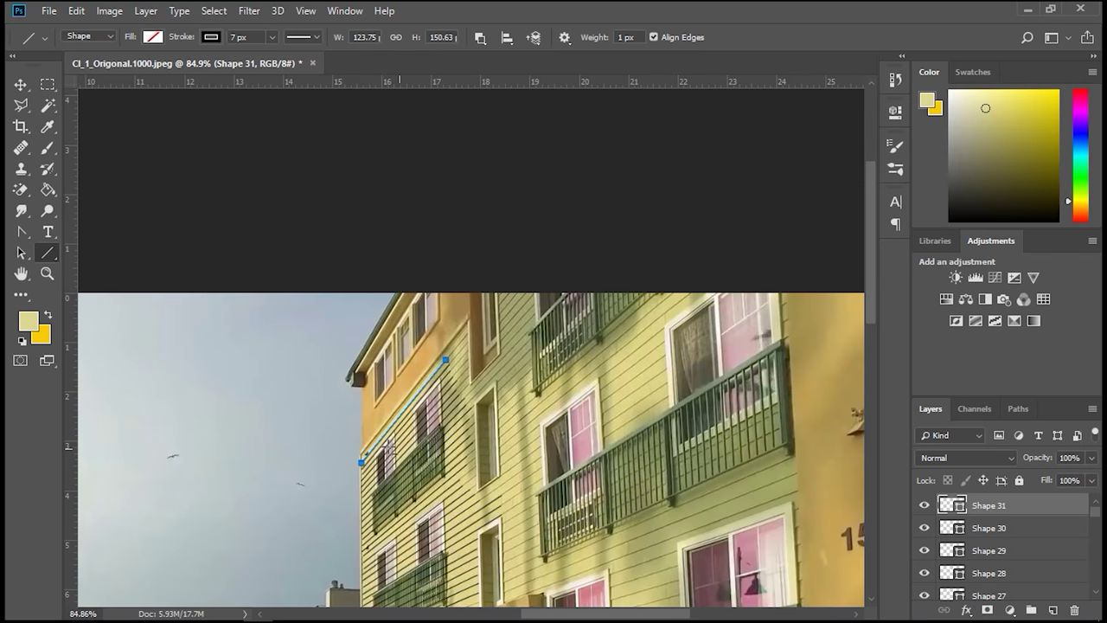
pyautogui.scroll(-4, 386, 445)
pyautogui.scroll(6, 664, 199)
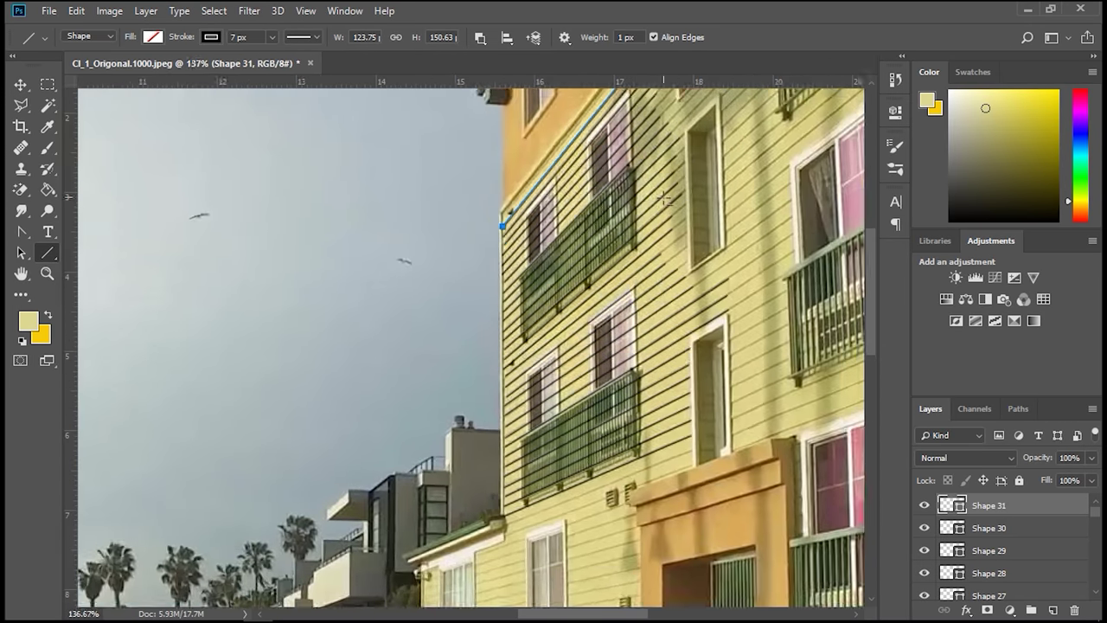
pyautogui.scroll(1, 664, 199)
pyautogui.scroll(2, 566, 409)
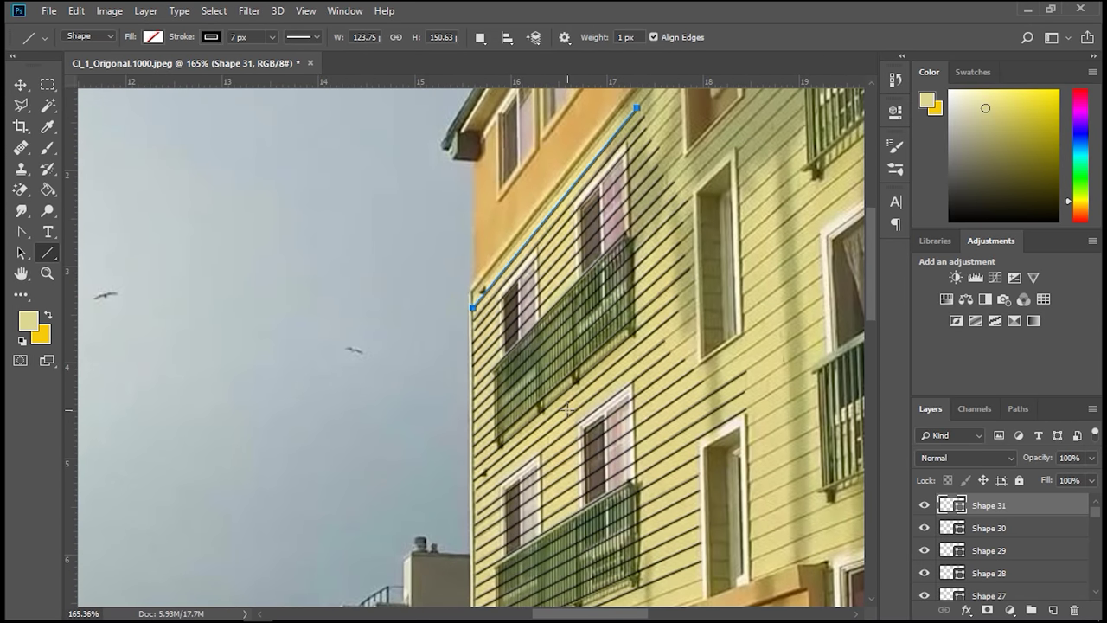
pyautogui.scroll(-1, 1002, 529)
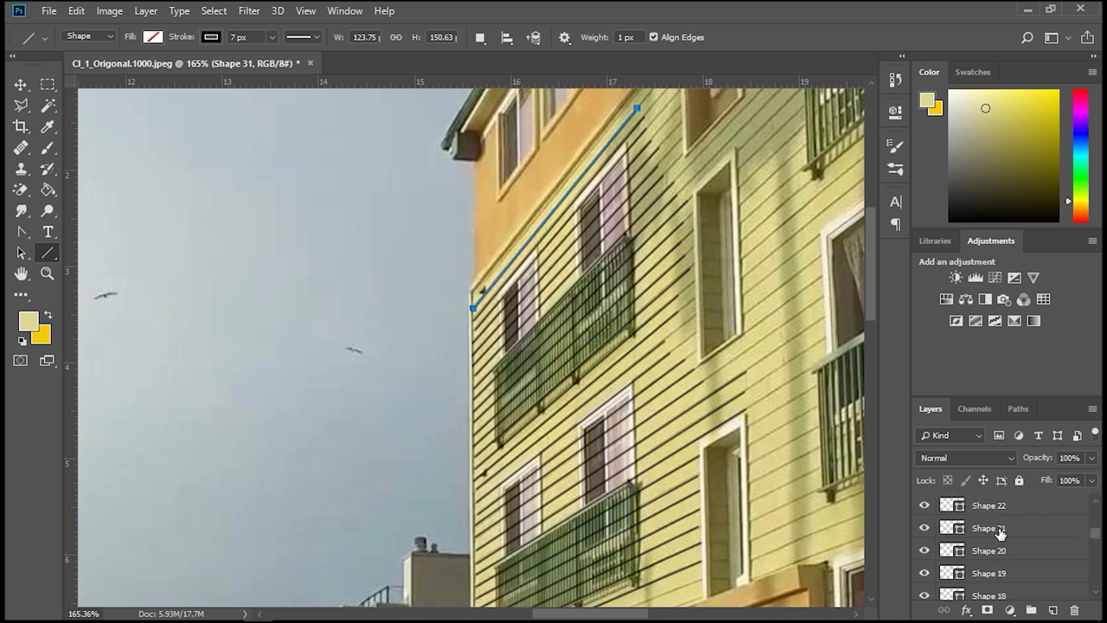
pyautogui.scroll(-4, 1001, 532)
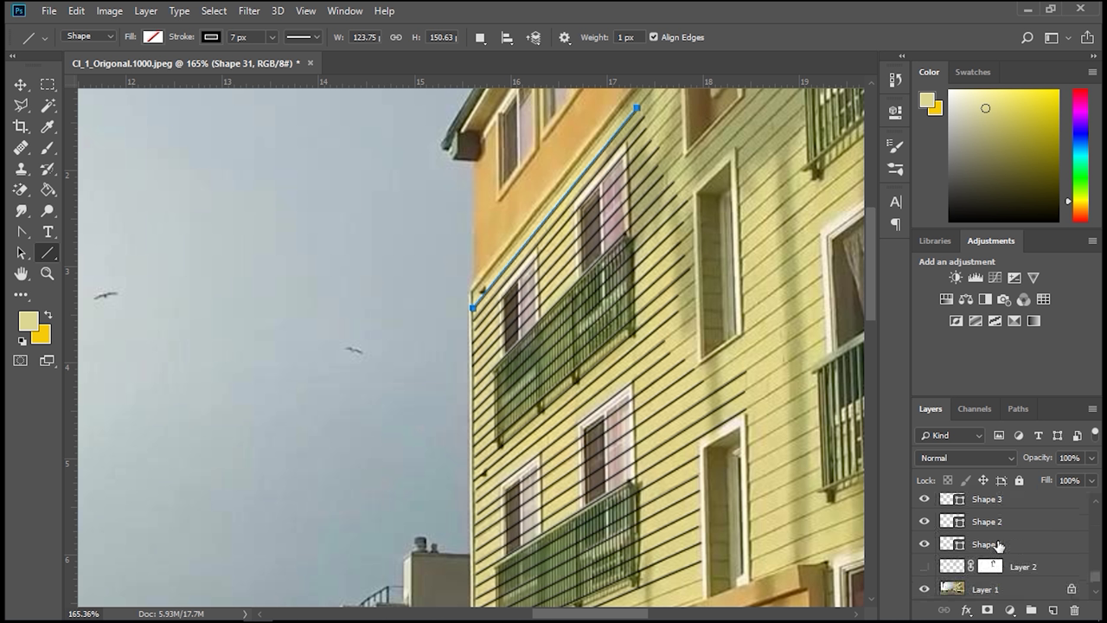
pyautogui.click(995, 567)
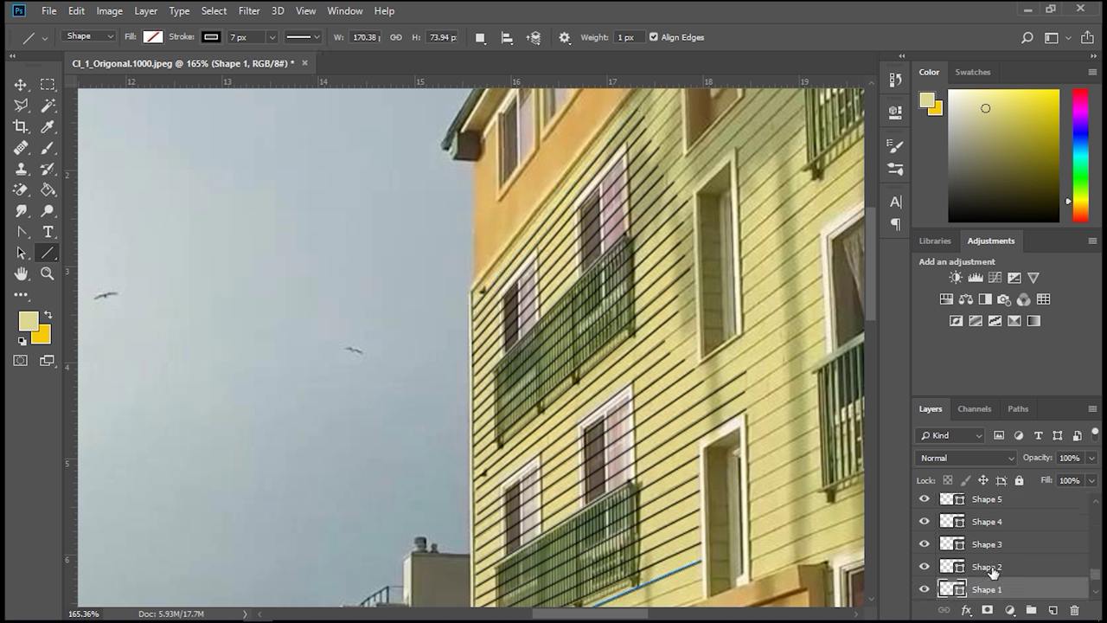
pyautogui.scroll(-2, 993, 569)
pyautogui.scroll(10, 991, 566)
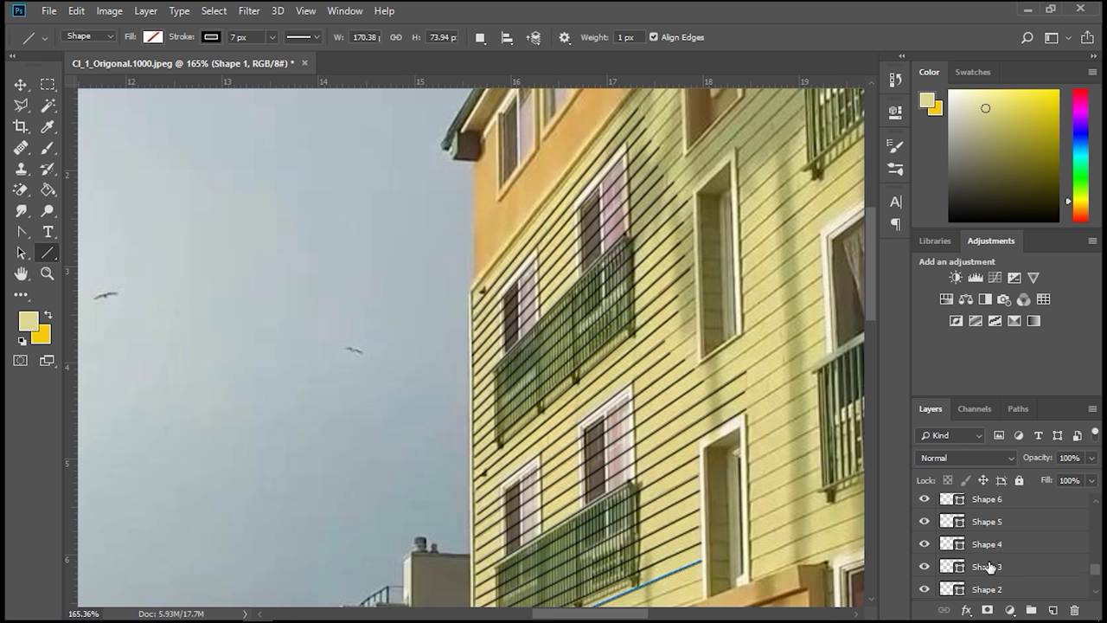
pyautogui.scroll(1, 990, 566)
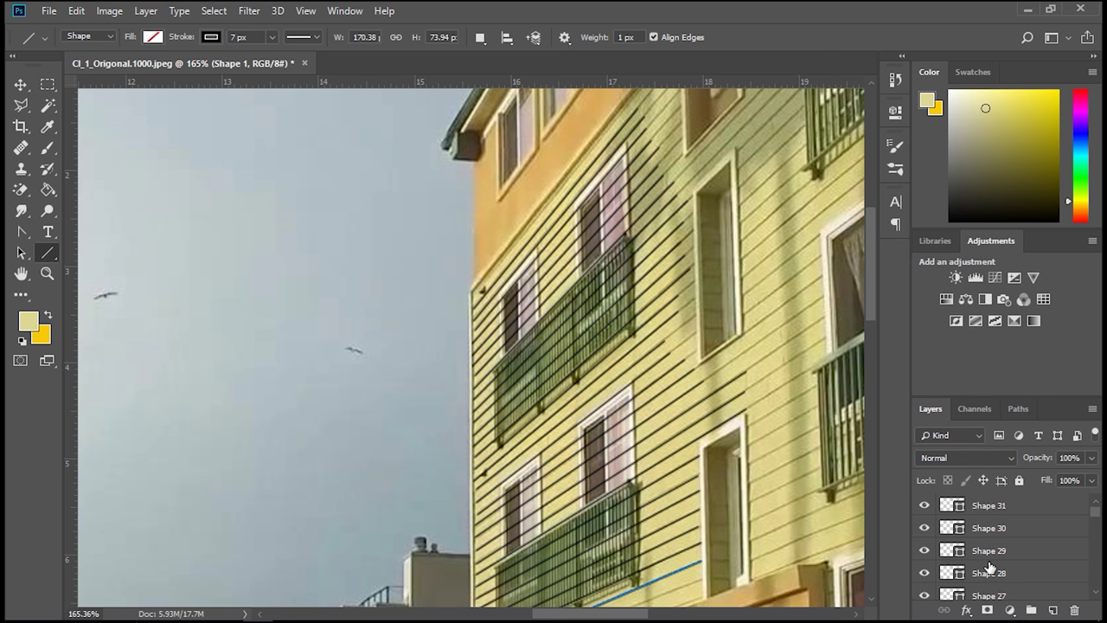
pyautogui.keyDown('ctrl'); pyautogui.click(1017, 509); pyautogui.keyUp('ctrl')
pyautogui.scroll(-20, 1012, 536)
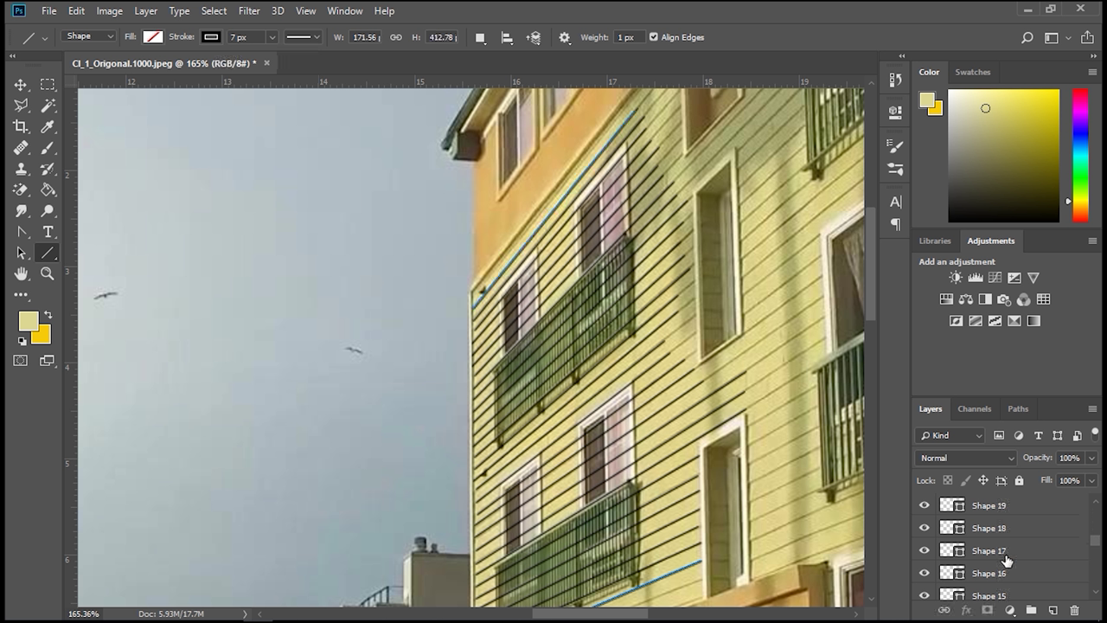
pyautogui.keyDown('shift'); pyautogui.click(1010, 527); pyautogui.keyUp('shift')
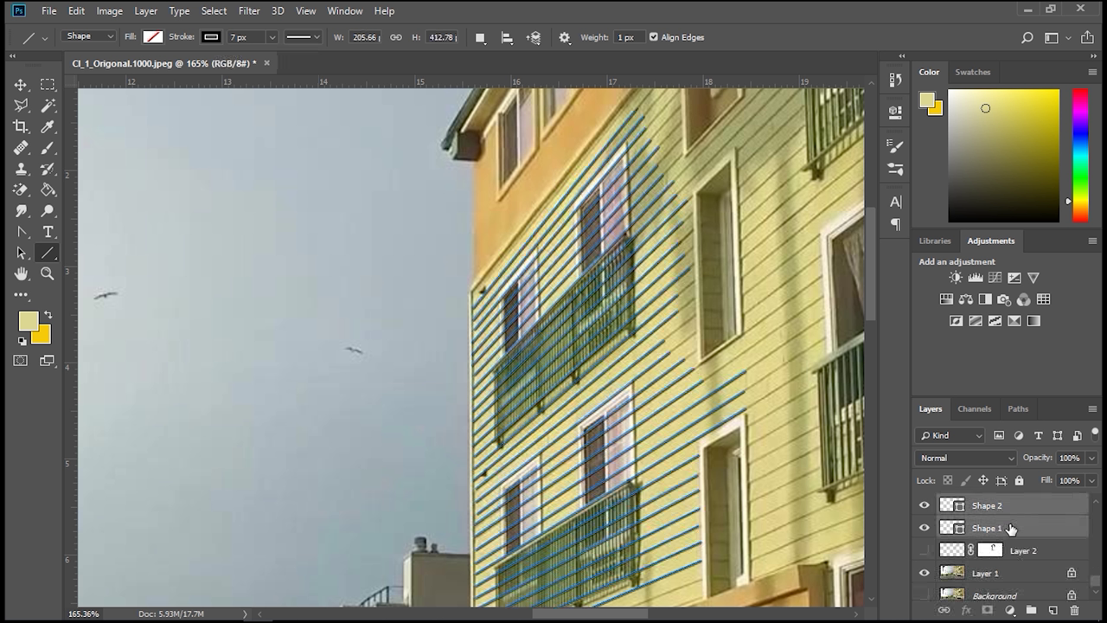
pyautogui.scroll(20, 1013, 535)
pyautogui.scroll(1, 1014, 537)
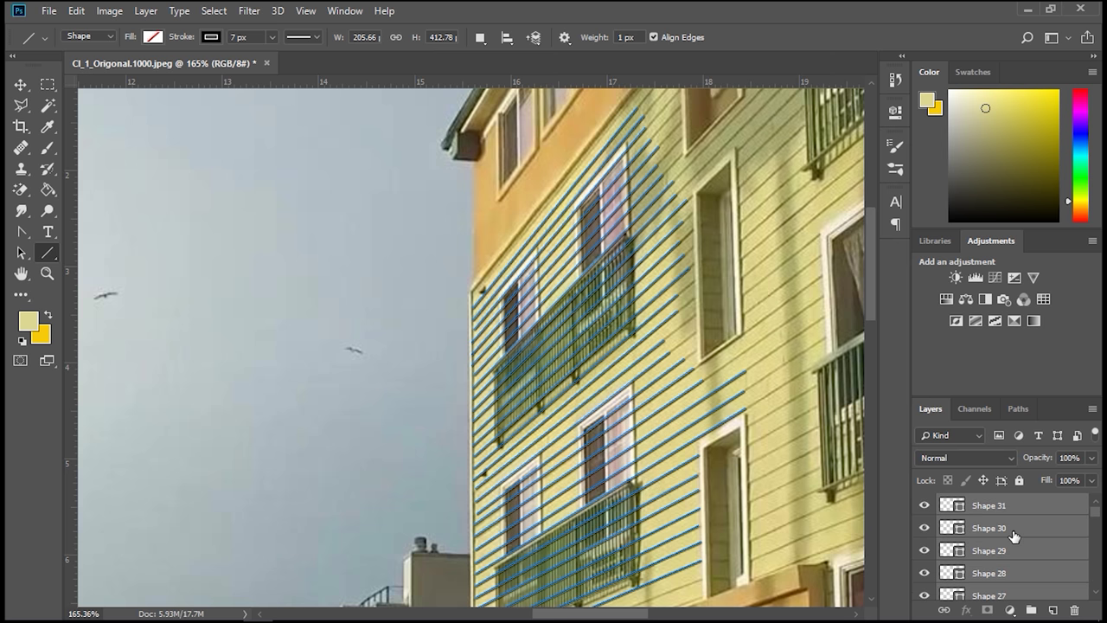
pyautogui.hotkey('ctrl', 'g')
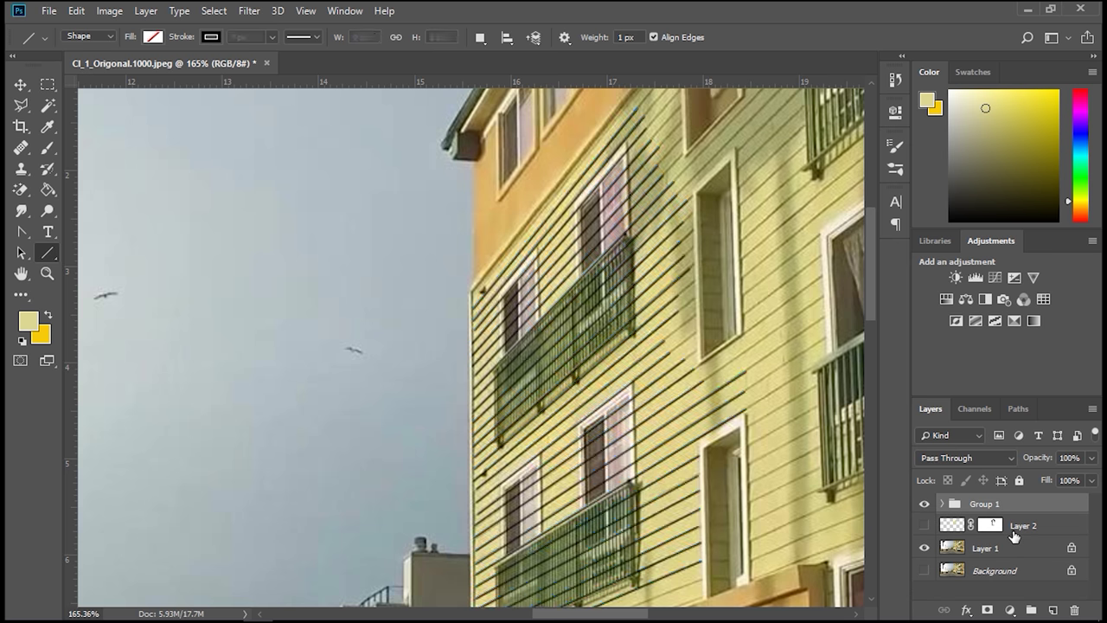
# Rename the new group of line layers to Lines.
pyautogui.press('h')
pyautogui.doubleClick(984, 510)
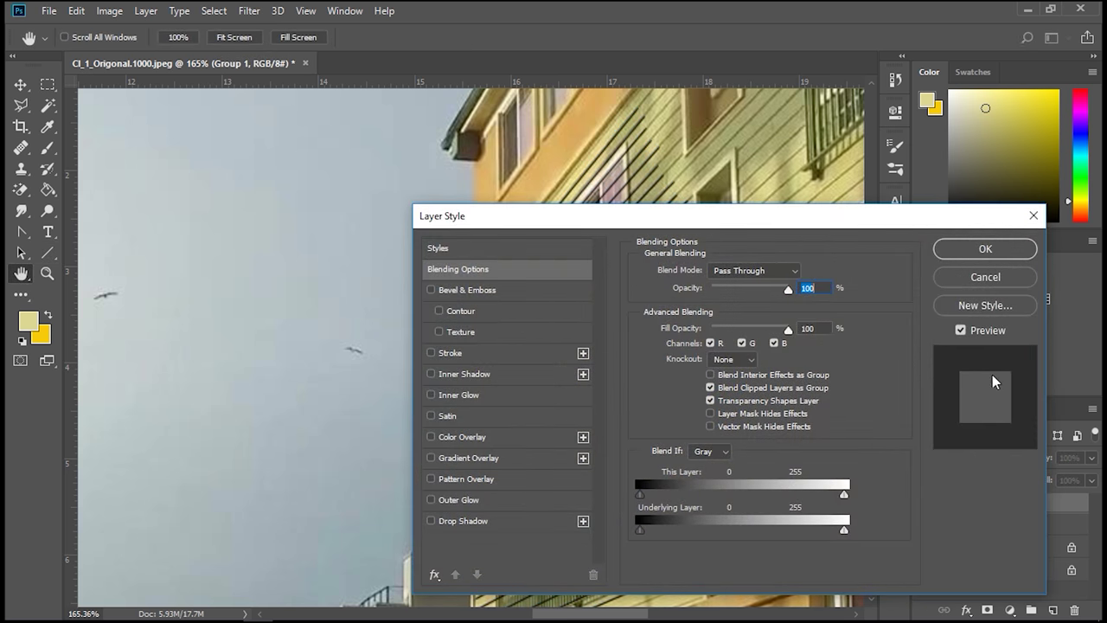
pyautogui.click(994, 280)
pyautogui.doubleClick(986, 504)
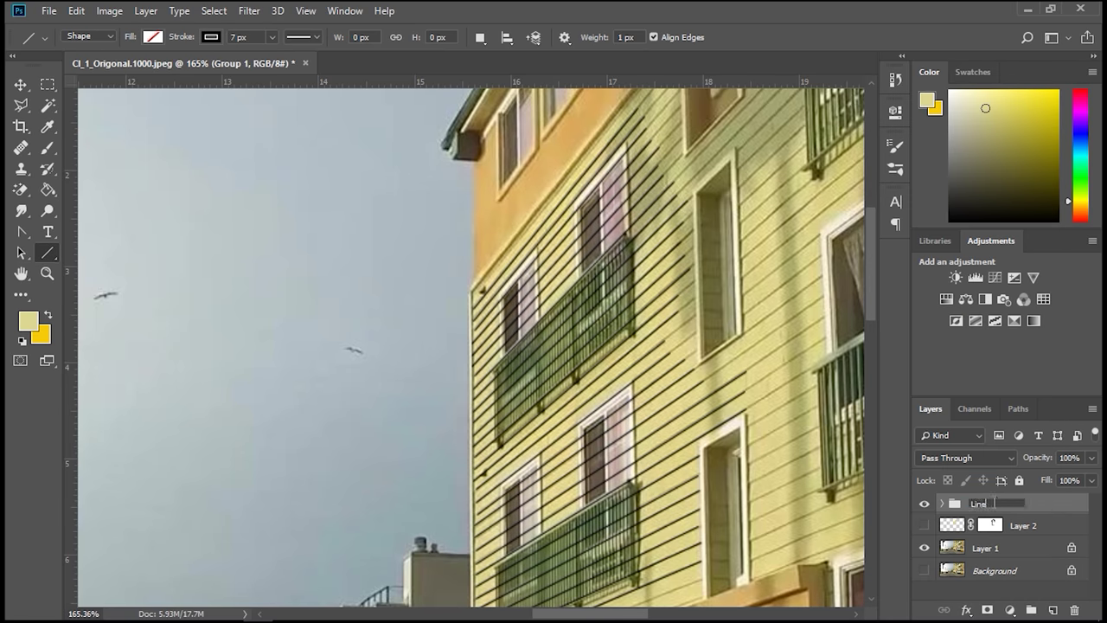
pyautogui.press('Return')
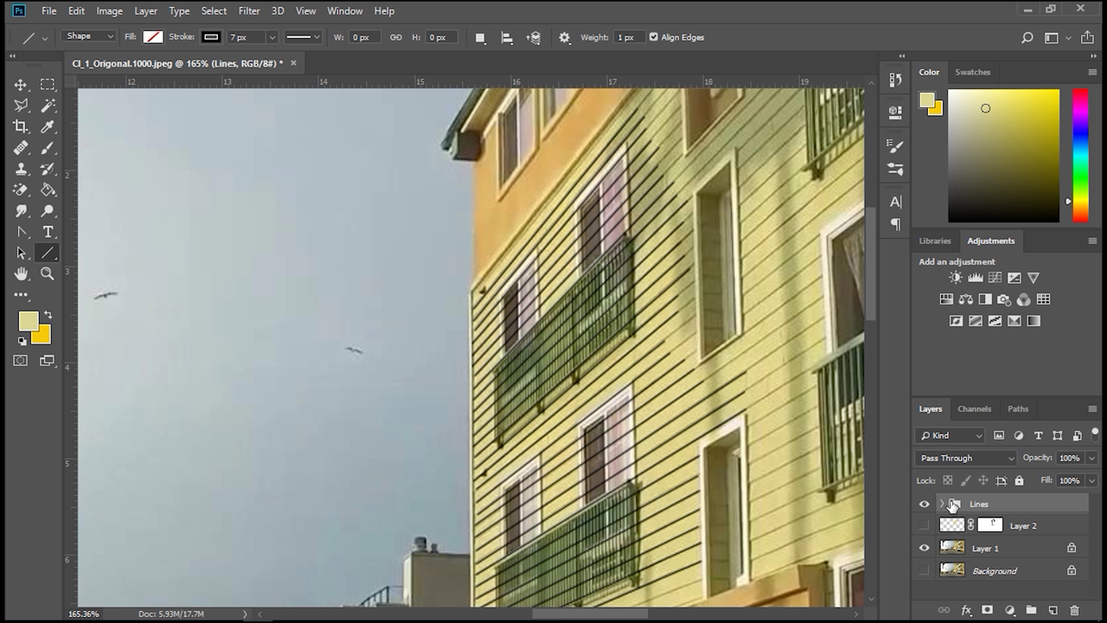
# Hide the Lines group and every individual shape layer inside it, from Shape 1 to Shape 31.
pyautogui.click(924, 504)
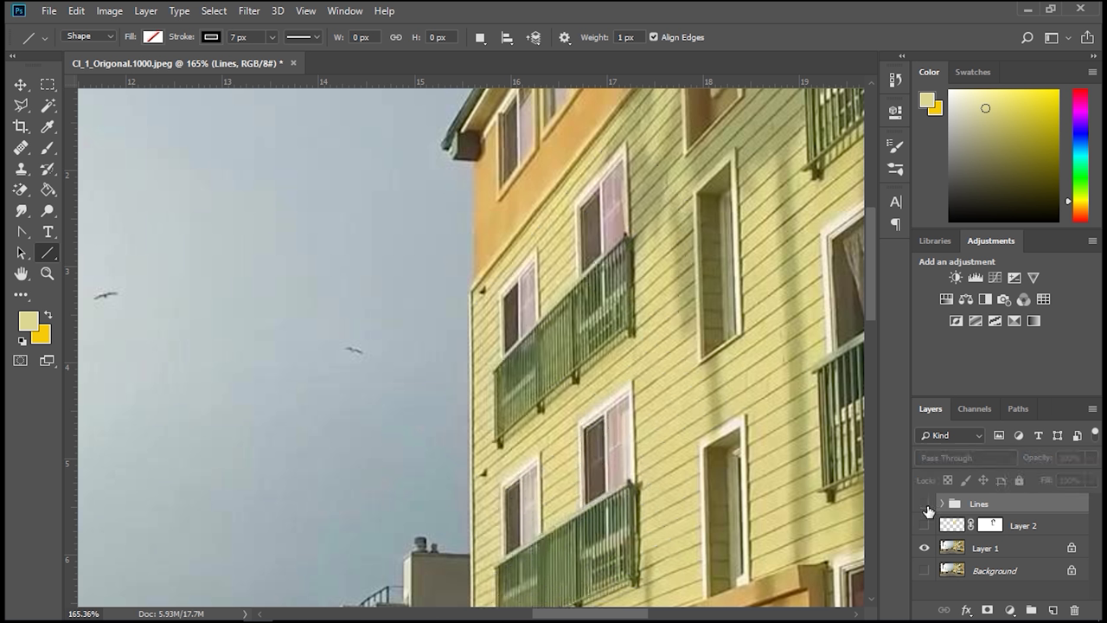
pyautogui.click(926, 505)
pyautogui.click(942, 504)
pyautogui.scroll(-6, 938, 538)
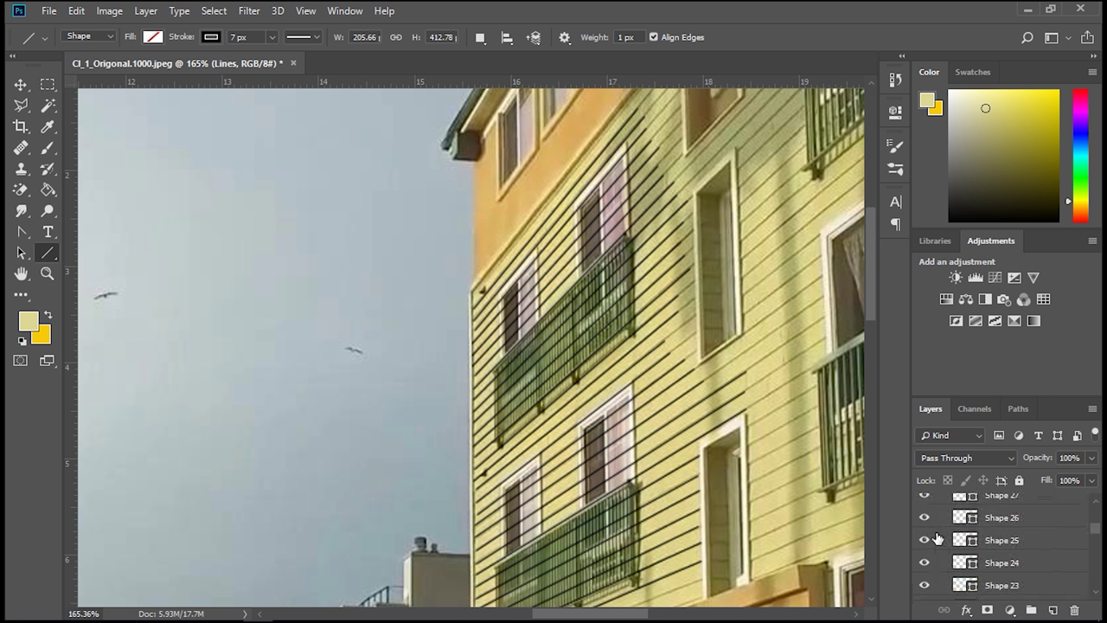
pyautogui.scroll(-4, 924, 564)
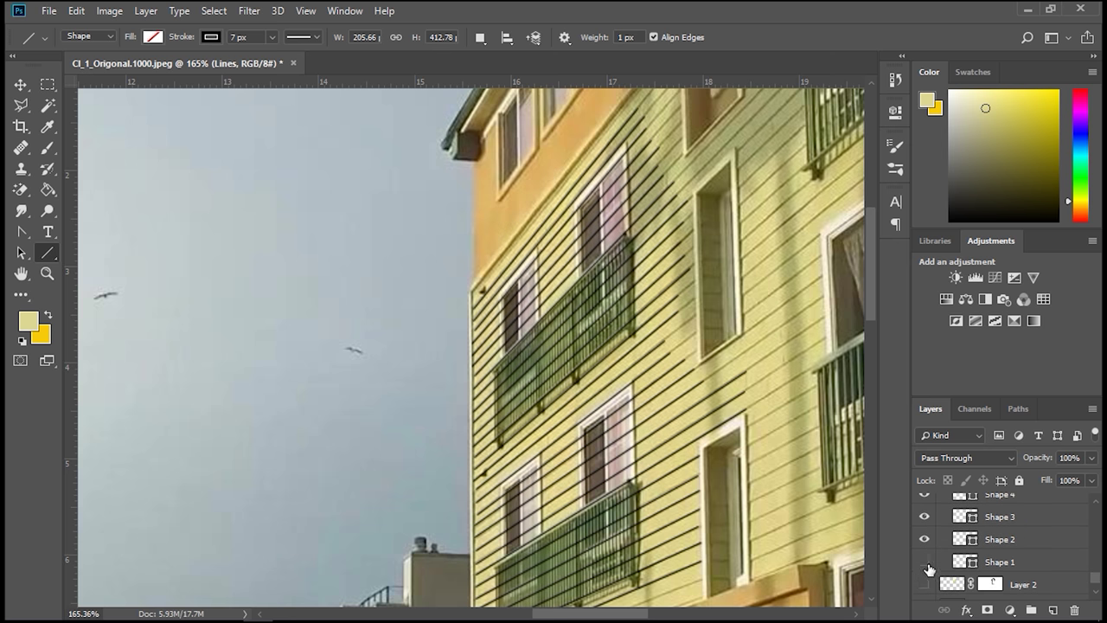
pyautogui.scroll(2, 925, 514)
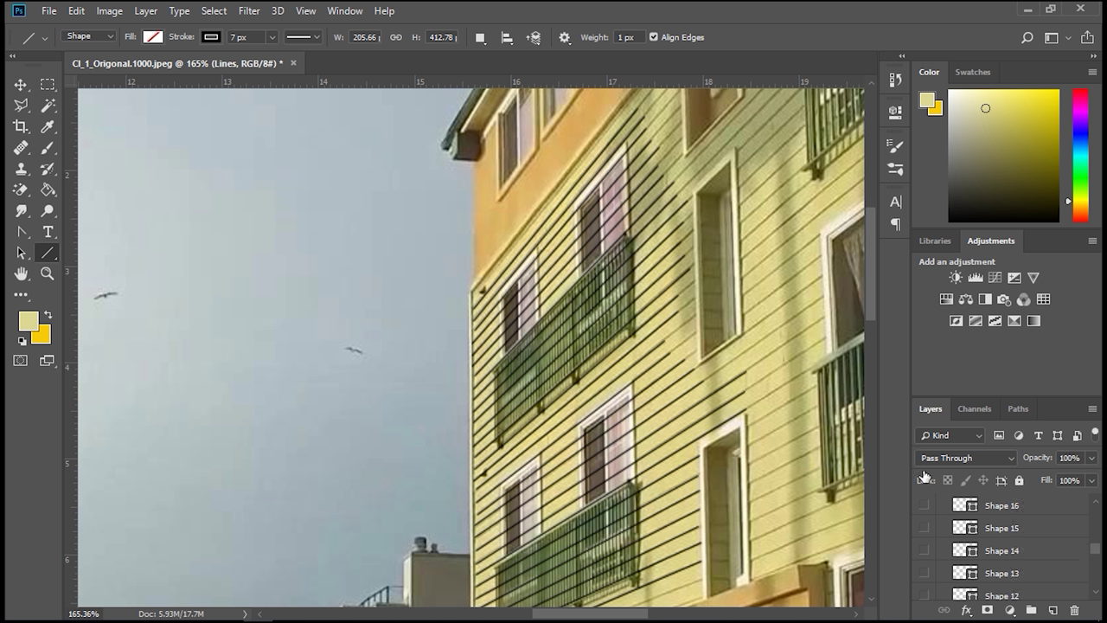
pyautogui.scroll(3, 925, 474)
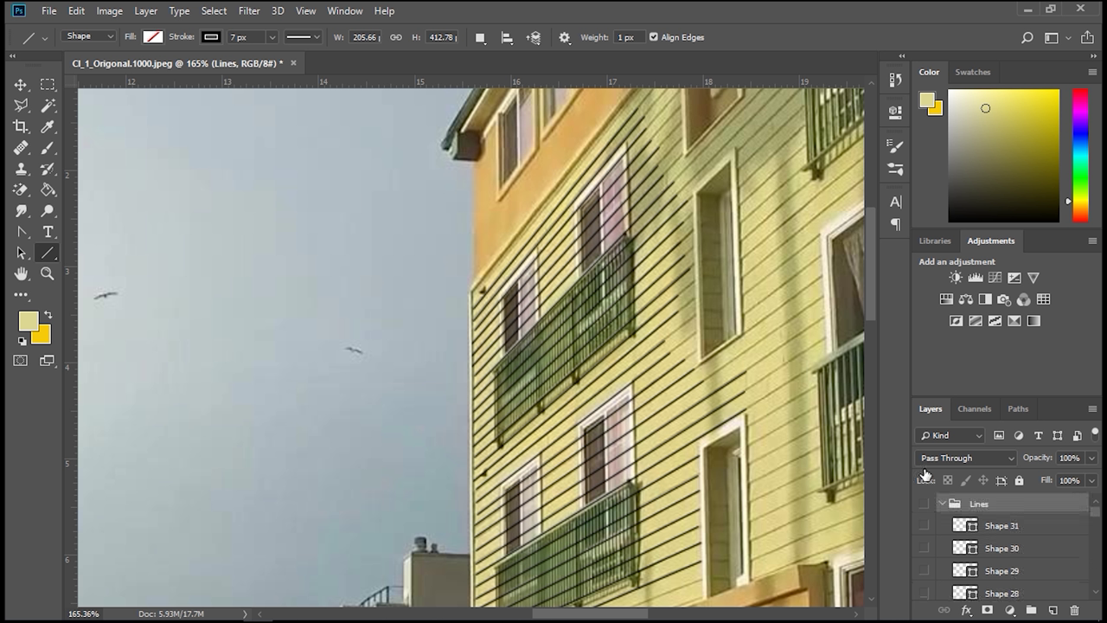
pyautogui.click(922, 525)
# Create a new empty layer and place it directly above the Lines group.
pyautogui.scroll(-5, 977, 521)
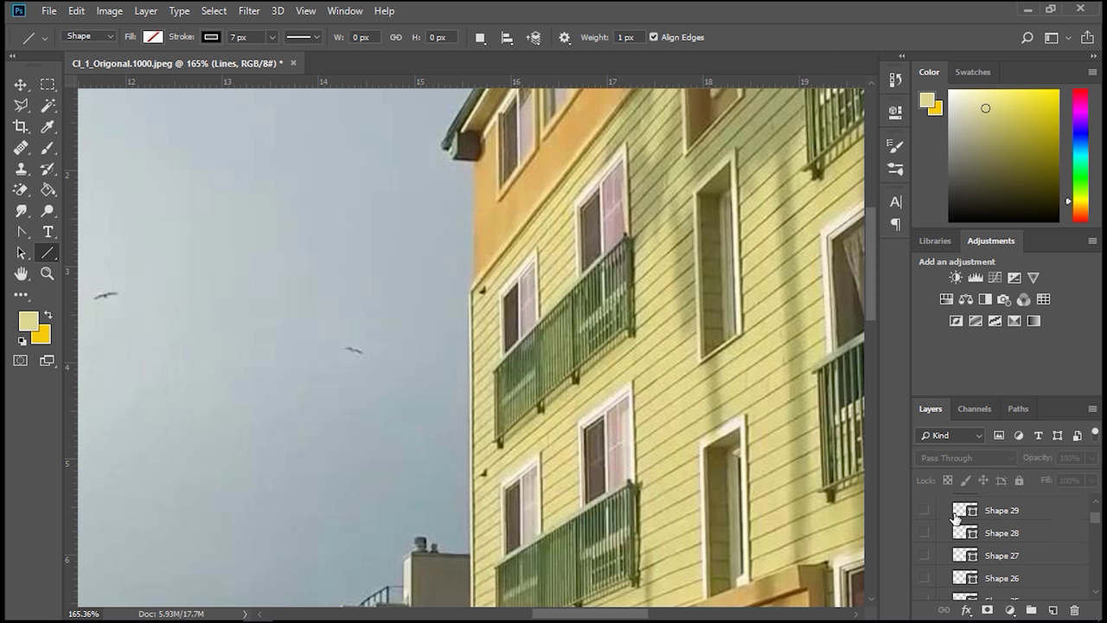
pyautogui.scroll(-8, 980, 519)
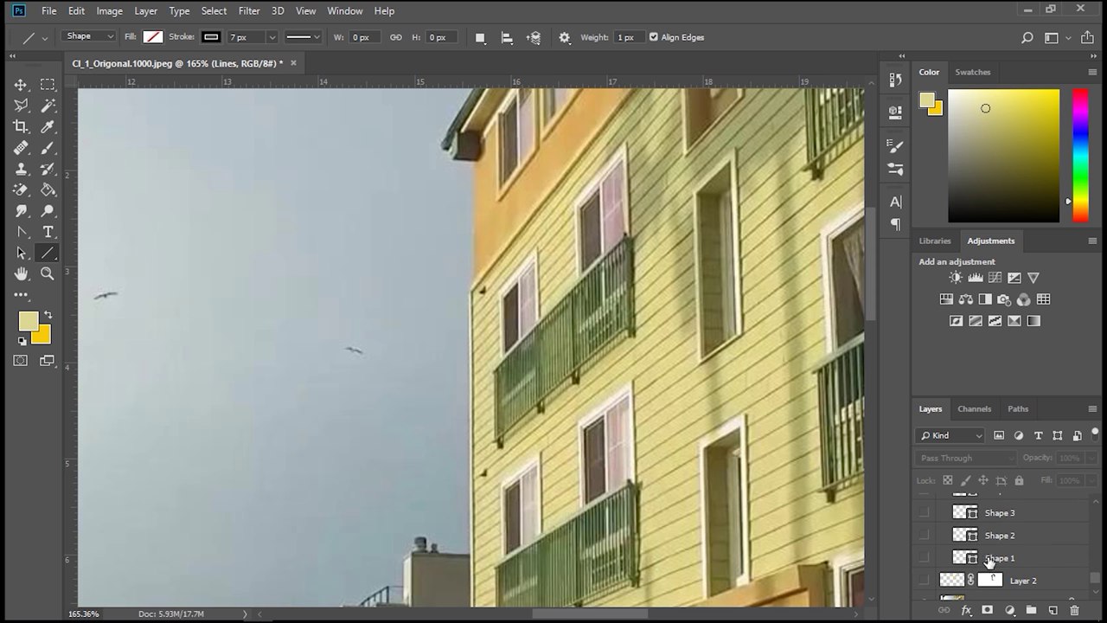
pyautogui.click(989, 559)
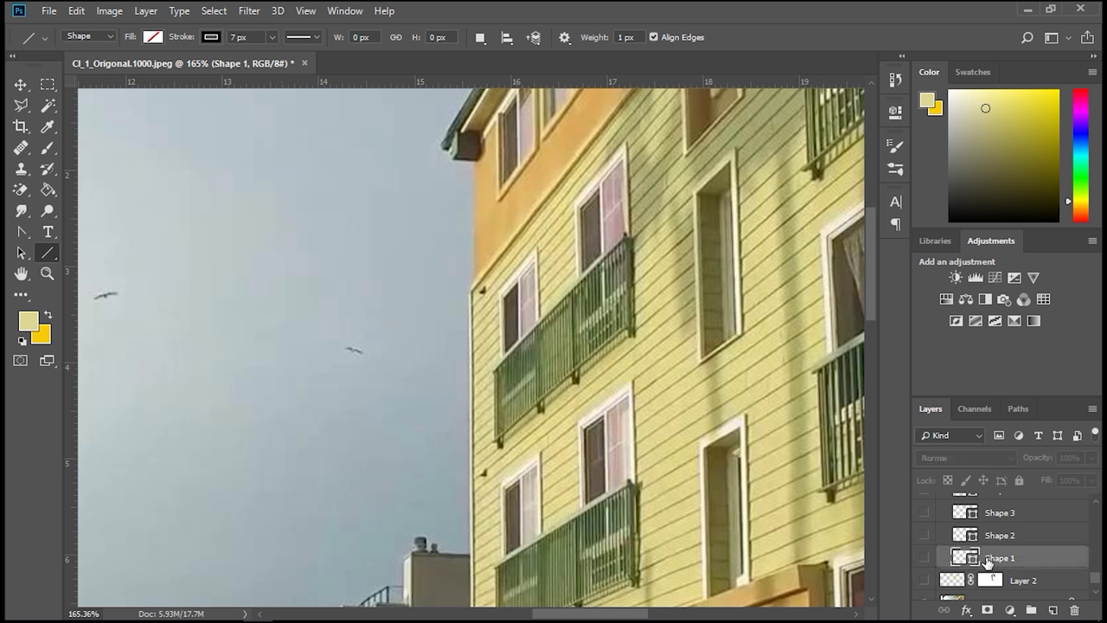
pyautogui.click(1052, 610)
pyautogui.moveTo(976, 558)
pyautogui.mouseDown()
pyautogui.moveTo(980, 594)
pyautogui.moveTo(980, 457)
pyautogui.moveTo(1017, 481)
pyautogui.moveTo(985, 489)
pyautogui.moveTo(991, 522)
pyautogui.mouseUp()
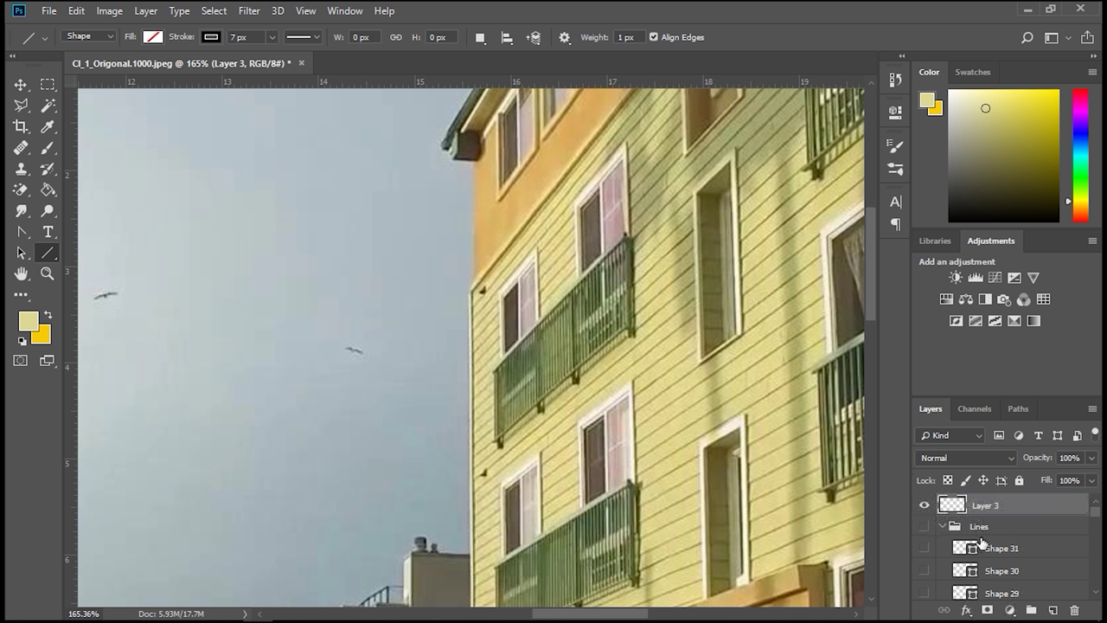
# Load the outline of the Shape 1 line as a selection and make Layer 3 the active layer.
pyautogui.scroll(-10, 951, 576)
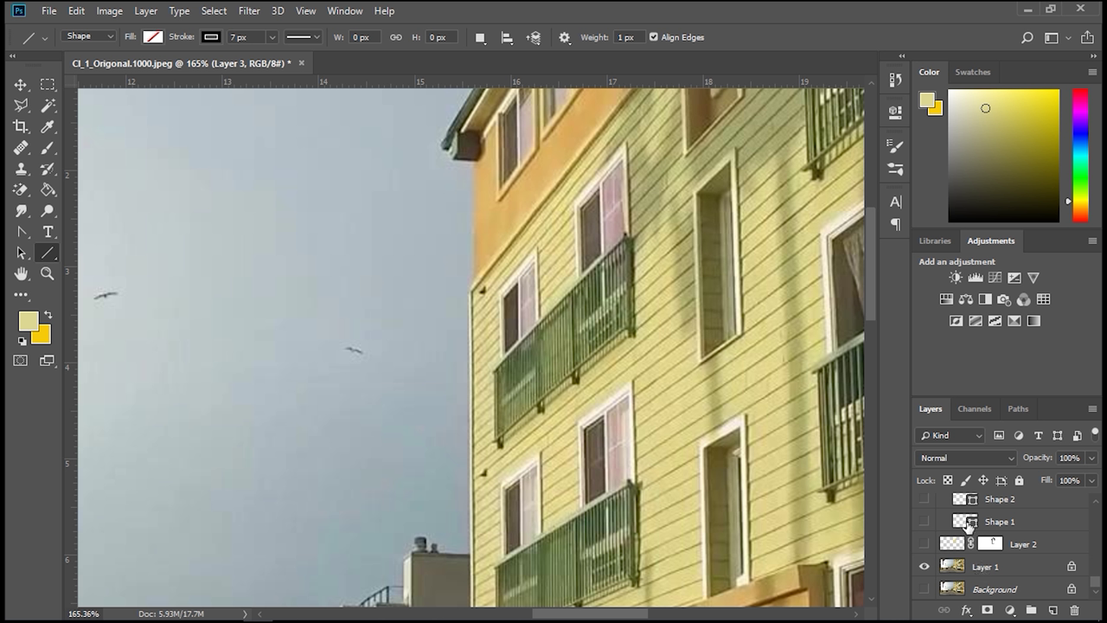
pyautogui.moveTo(1022, 526); pyautogui.dragTo(999, 527)
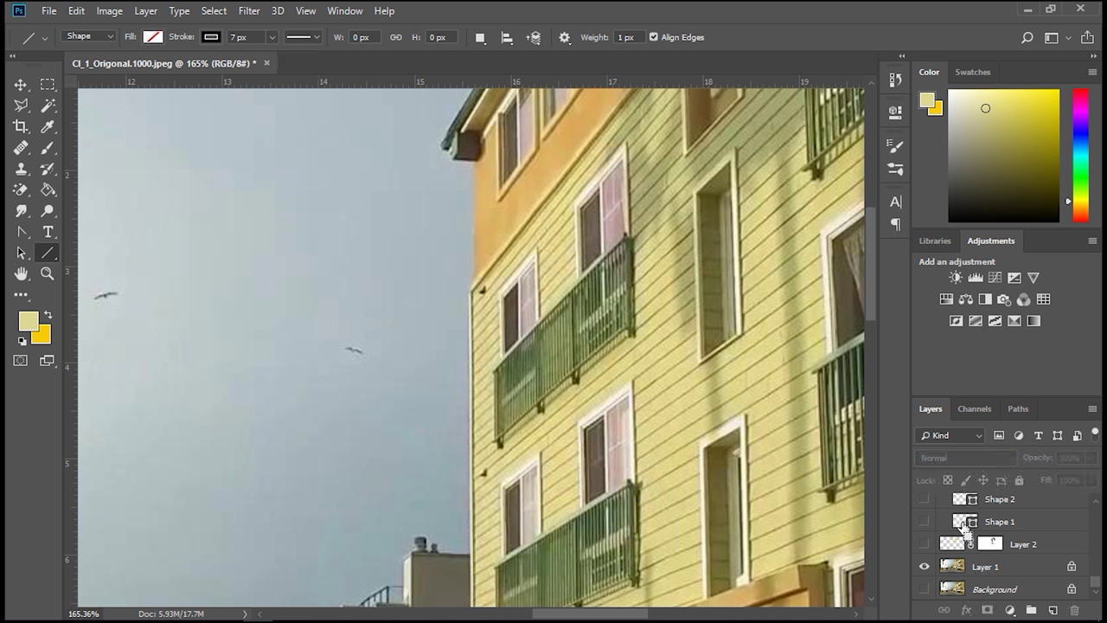
pyautogui.scroll(-5, 679, 533)
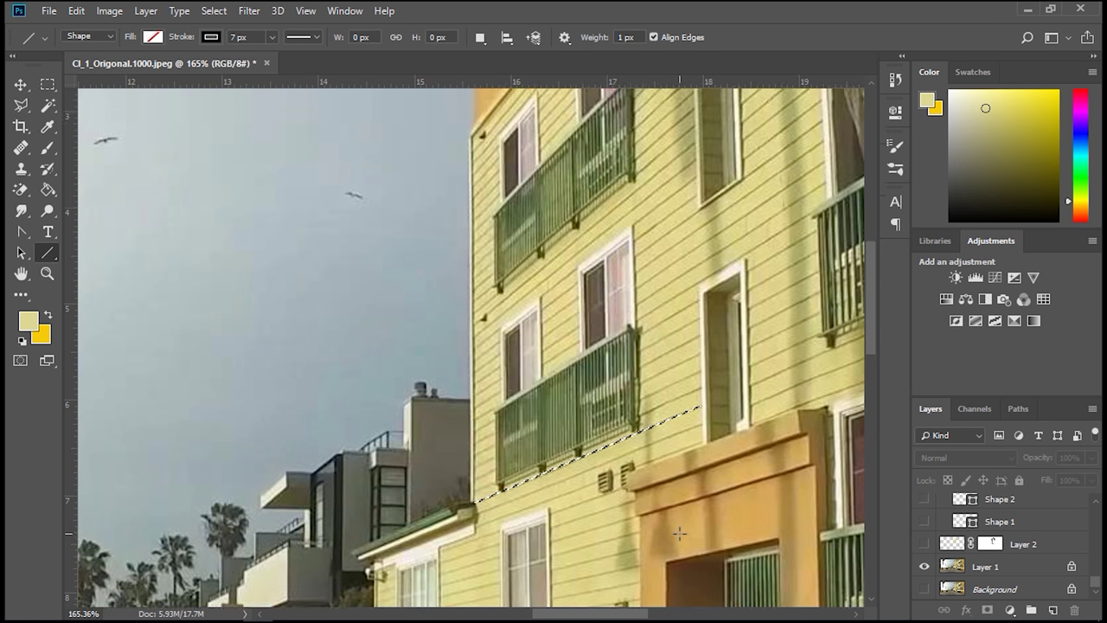
pyautogui.scroll(-1, 679, 533)
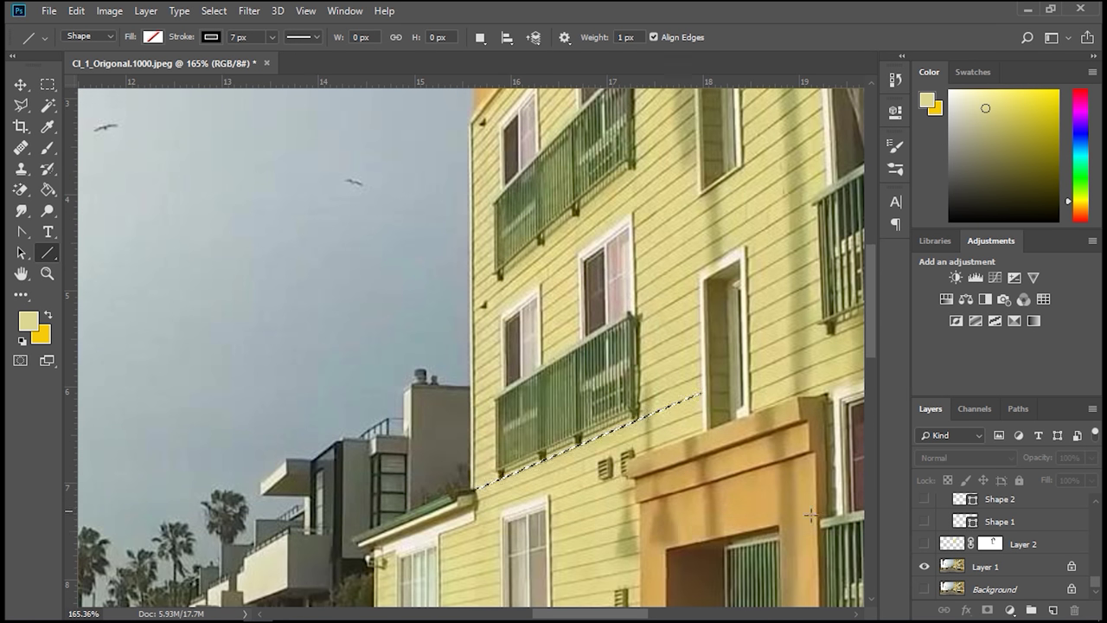
pyautogui.scroll(8, 1029, 573)
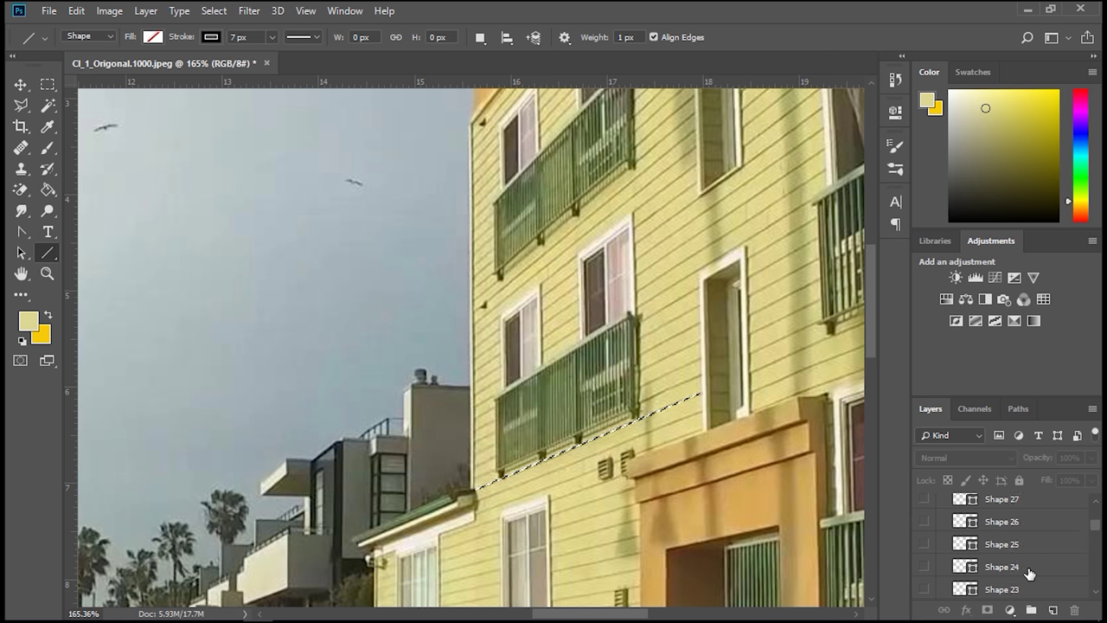
pyautogui.scroll(2, 1030, 573)
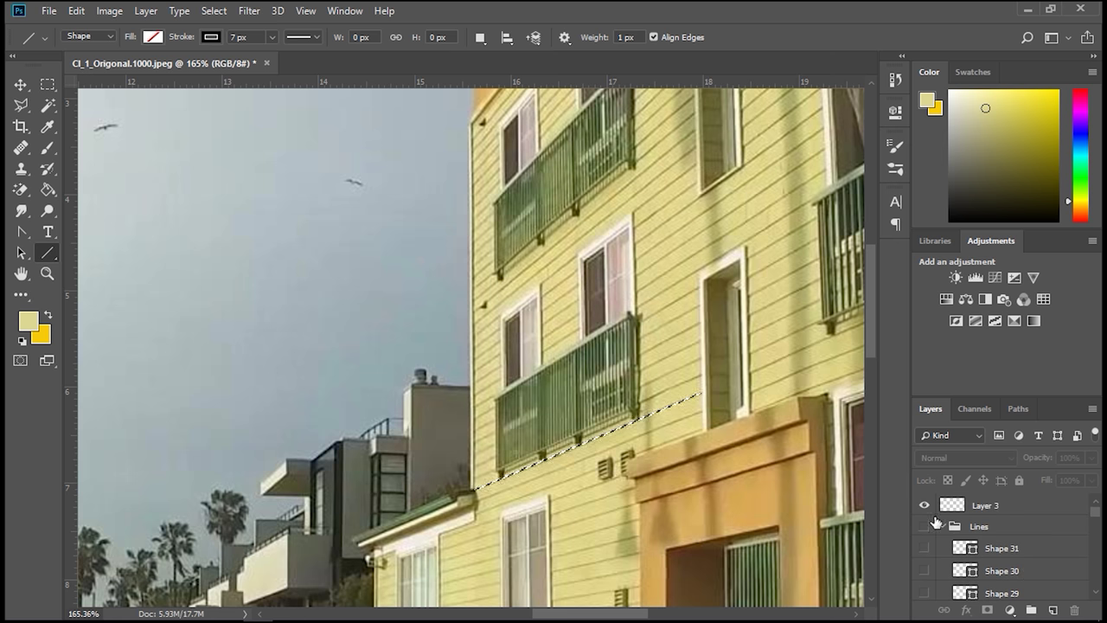
pyautogui.click(958, 507)
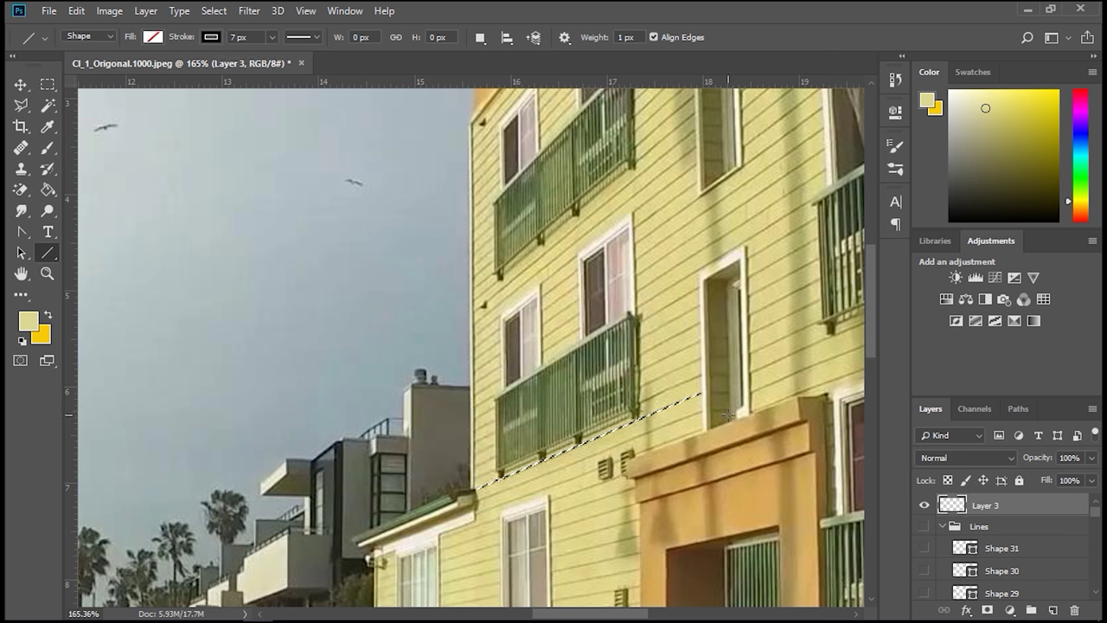
# Switch to the Brush tool and sample the brownish groove colour beside the recessed window's frame, at the end of the selected line.
pyautogui.scroll(8, 680, 420)
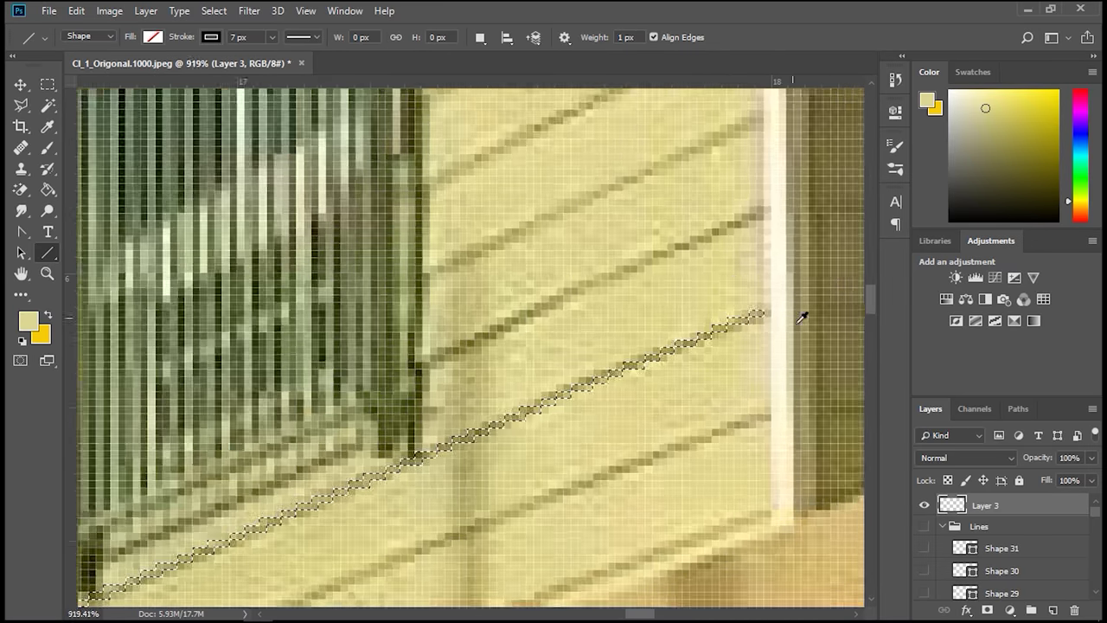
pyautogui.scroll(5, 781, 303)
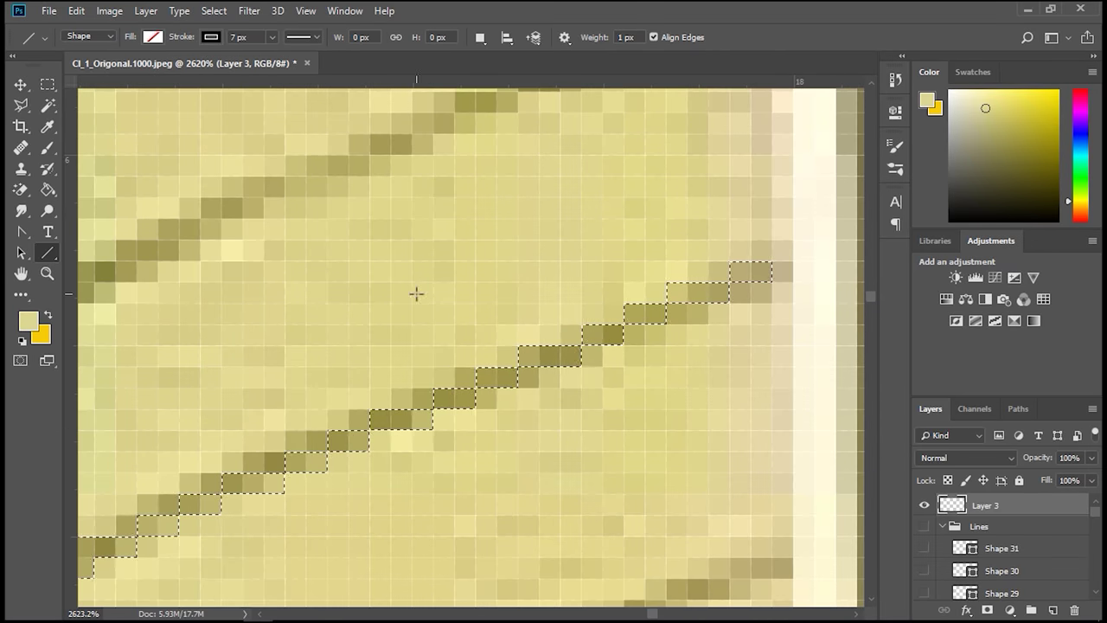
pyautogui.press('b')
pyautogui.moveTo(735, 324)
pyautogui.mouseDown()
pyautogui.moveTo(401, 415)
pyautogui.moveTo(432, 407)
pyautogui.mouseUp()
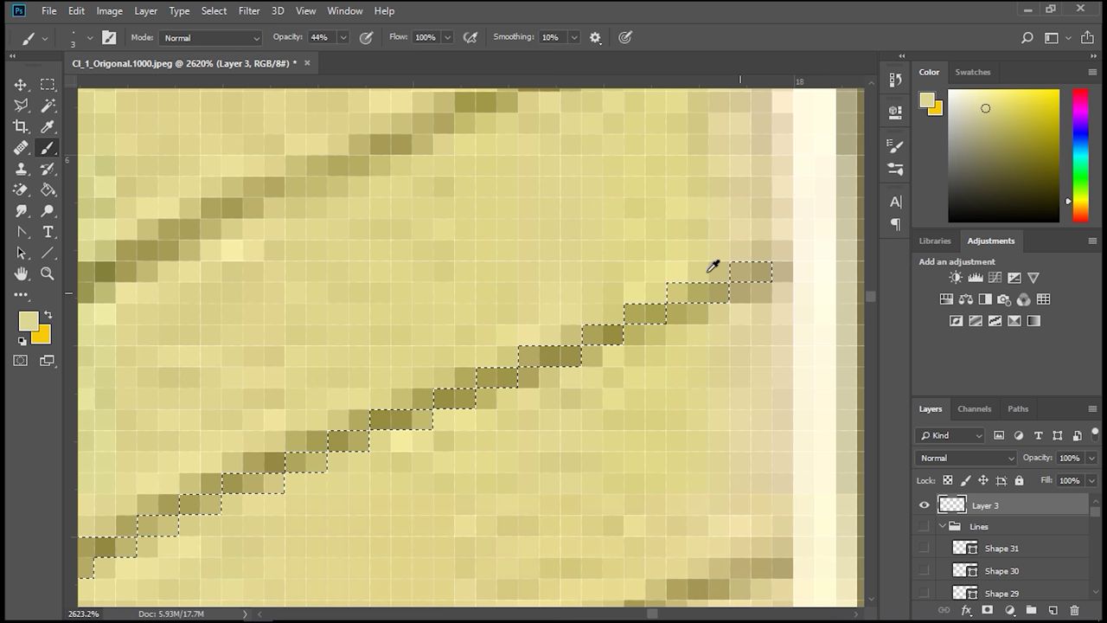
pyautogui.keyDown('alt'); pyautogui.click(749, 291); pyautogui.keyUp('alt')
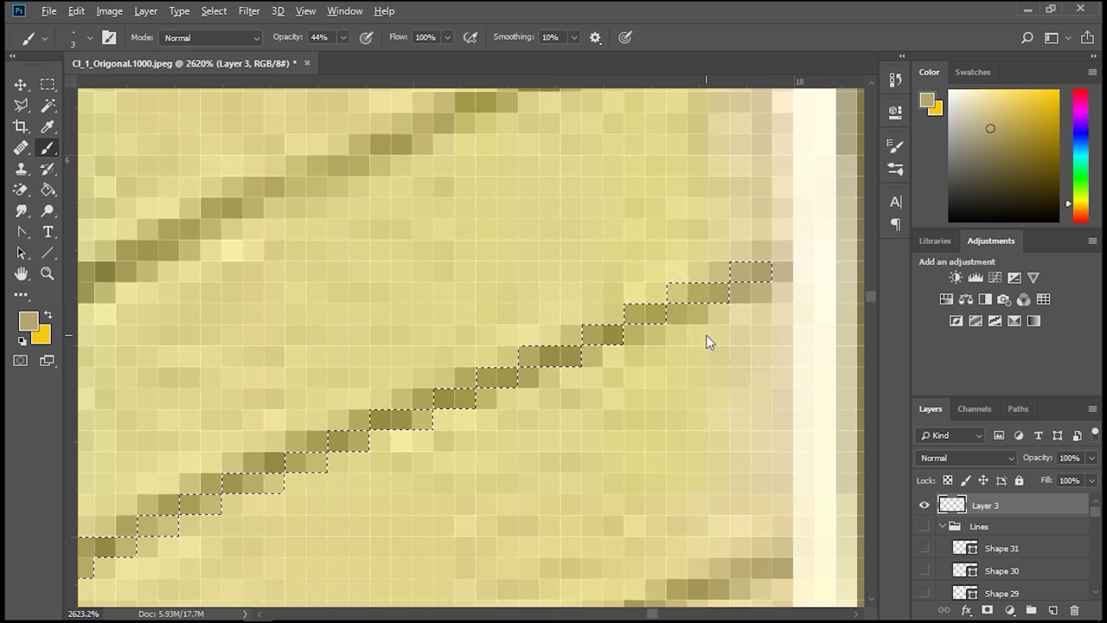
# Paint the groove inside the Shape 1 line selection with a harder 19 px brush and drop the selection.
pyautogui.moveTo(707, 342); pyautogui.dragTo(732, 342)
pyautogui.scroll(-10, 729, 371)
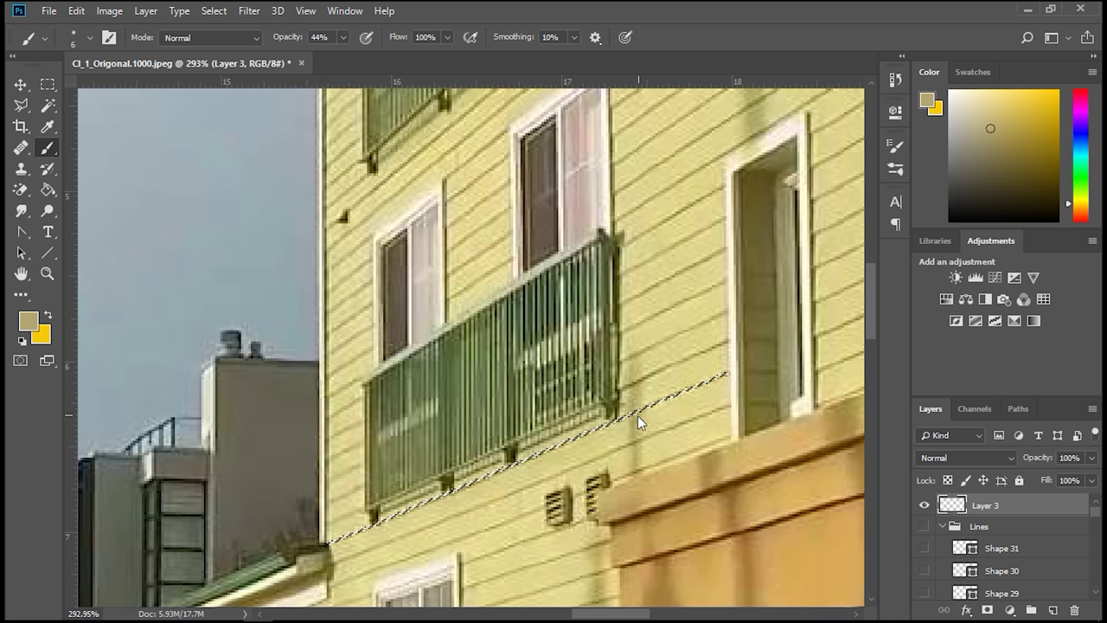
pyautogui.moveTo(637, 416); pyautogui.dragTo(657, 414)
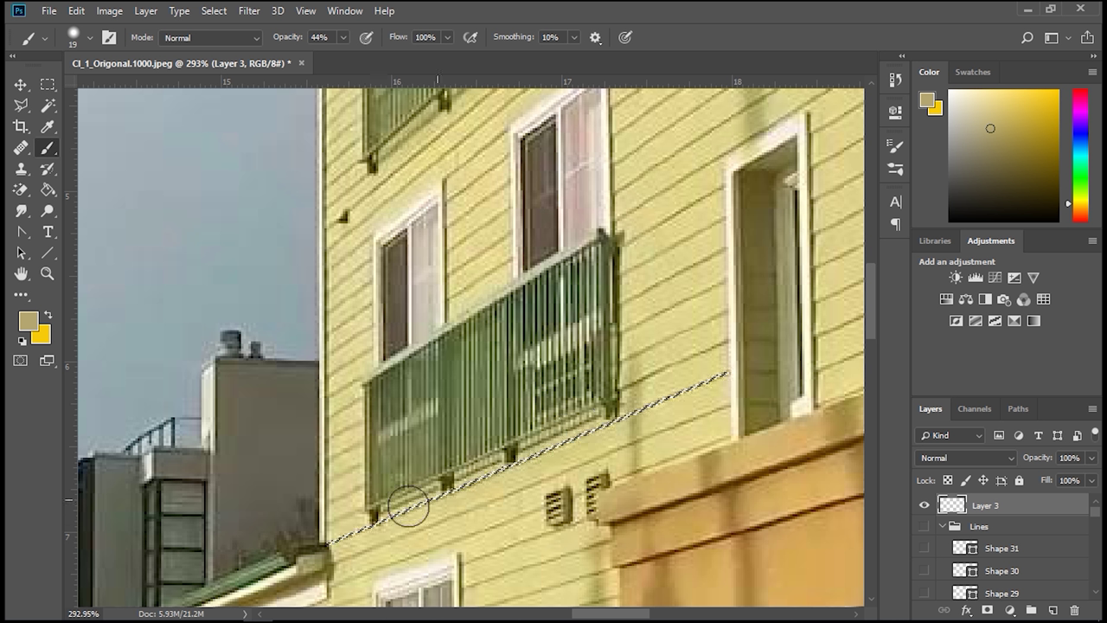
pyautogui.keyDown('alt'); pyautogui.rightClick(610, 486); pyautogui.keyUp('alt')
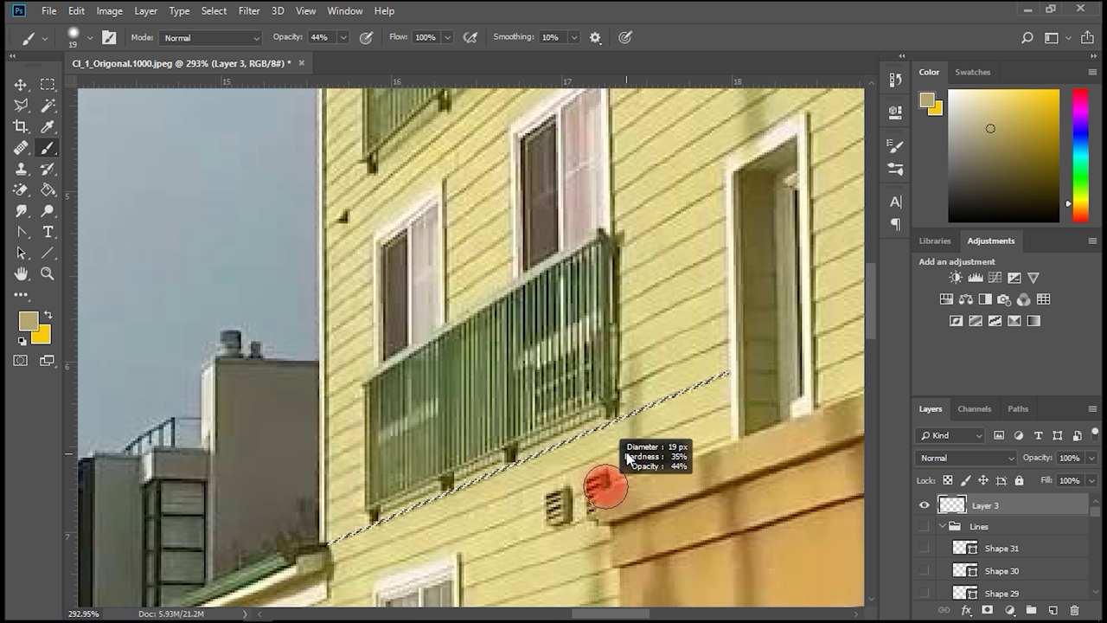
pyautogui.moveTo(628, 456); pyautogui.dragTo(658, 619)
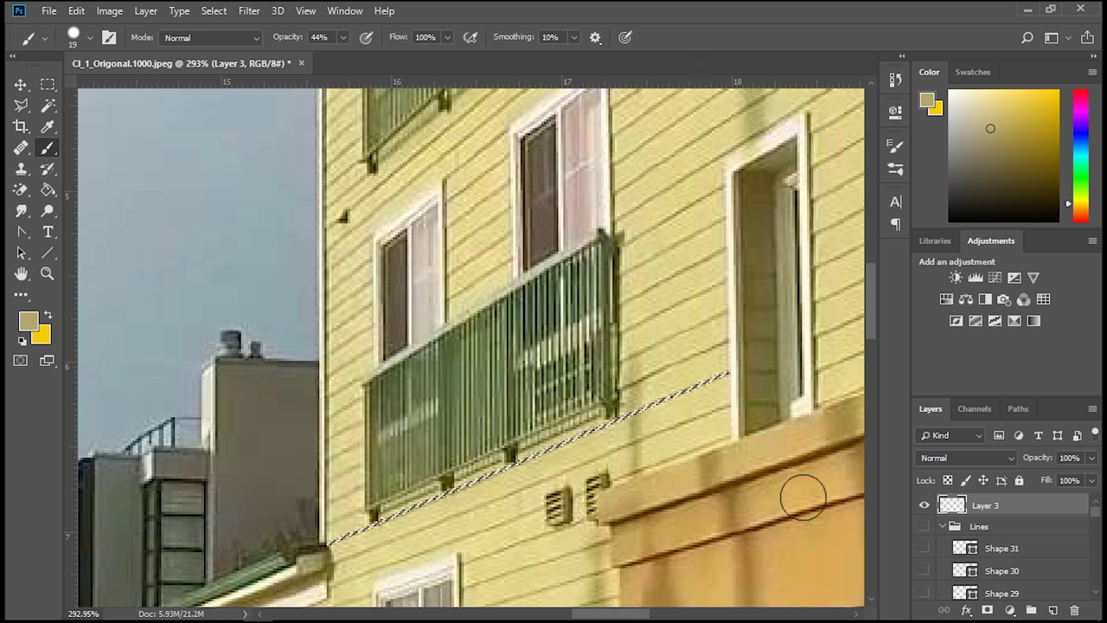
pyautogui.hotkey('ctrl', 'd')
pyautogui.scroll(-2, 593, 452)
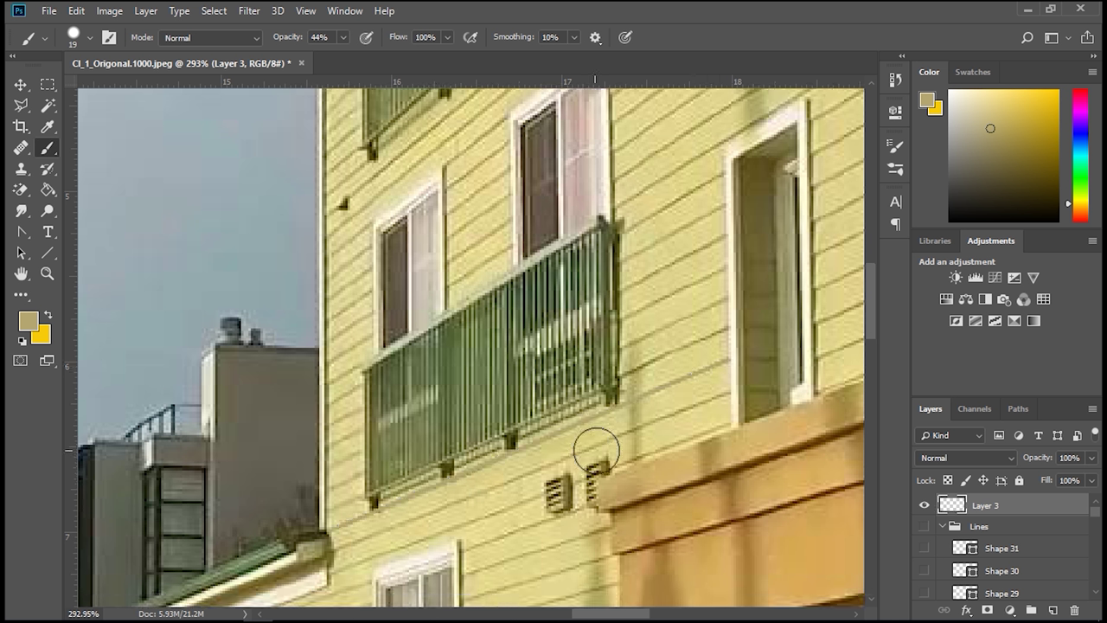
# Show the clean wall patch on Layer 2 and load the outline of the Shape 2 line as a selection.
pyautogui.scroll(-10, 978, 554)
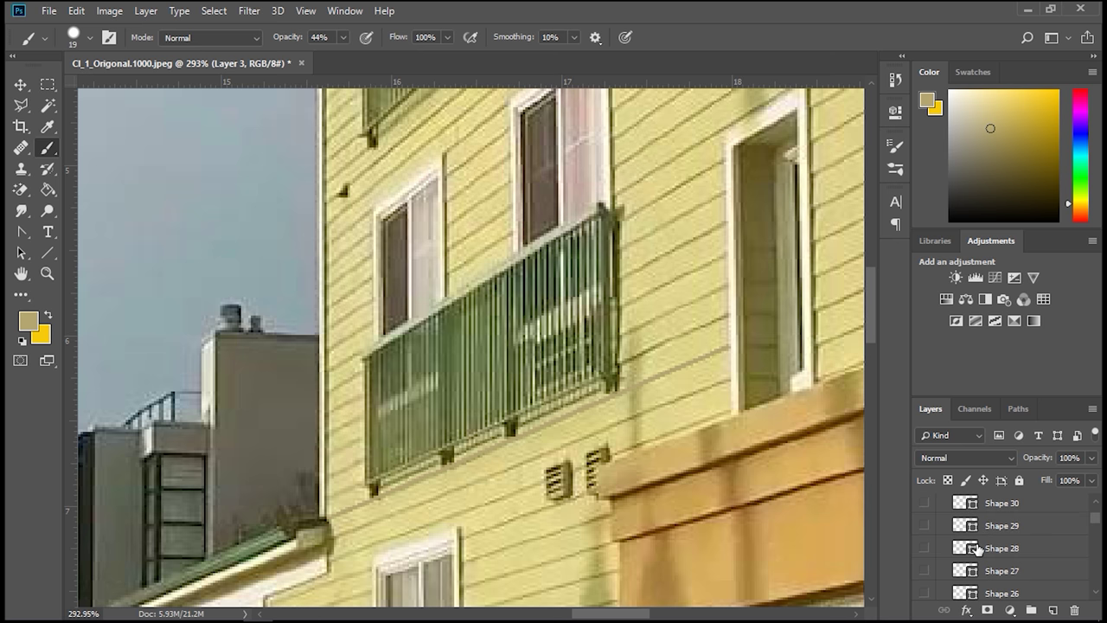
pyautogui.scroll(-2, 993, 566)
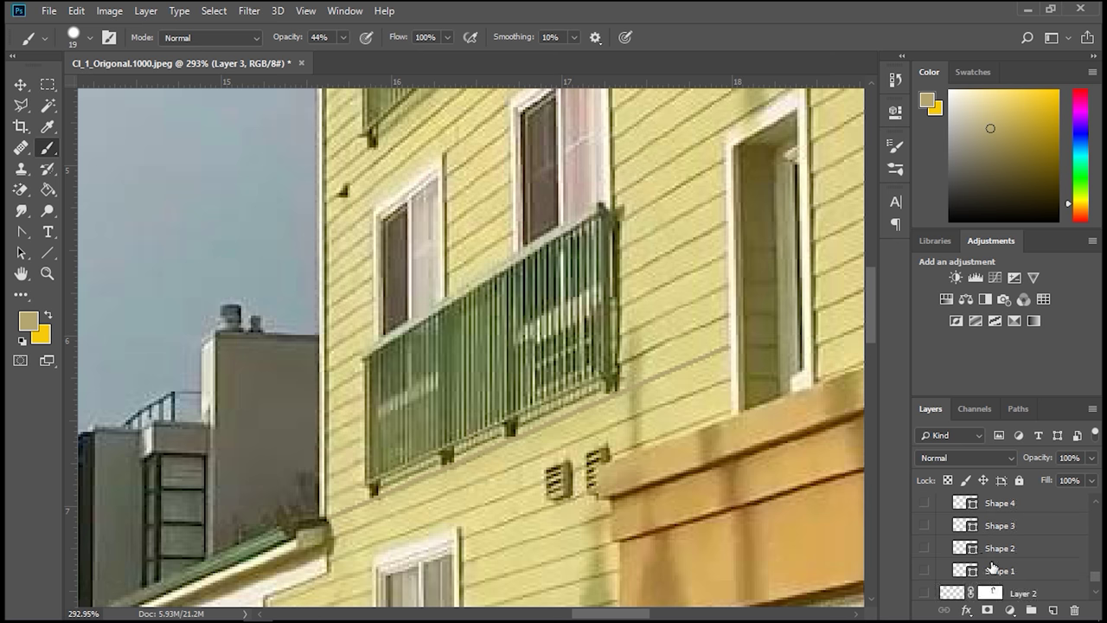
pyautogui.click(926, 573)
pyautogui.click(925, 572)
pyautogui.click(926, 594)
pyautogui.click(926, 593)
pyautogui.click(926, 594)
pyautogui.scroll(-5, 689, 495)
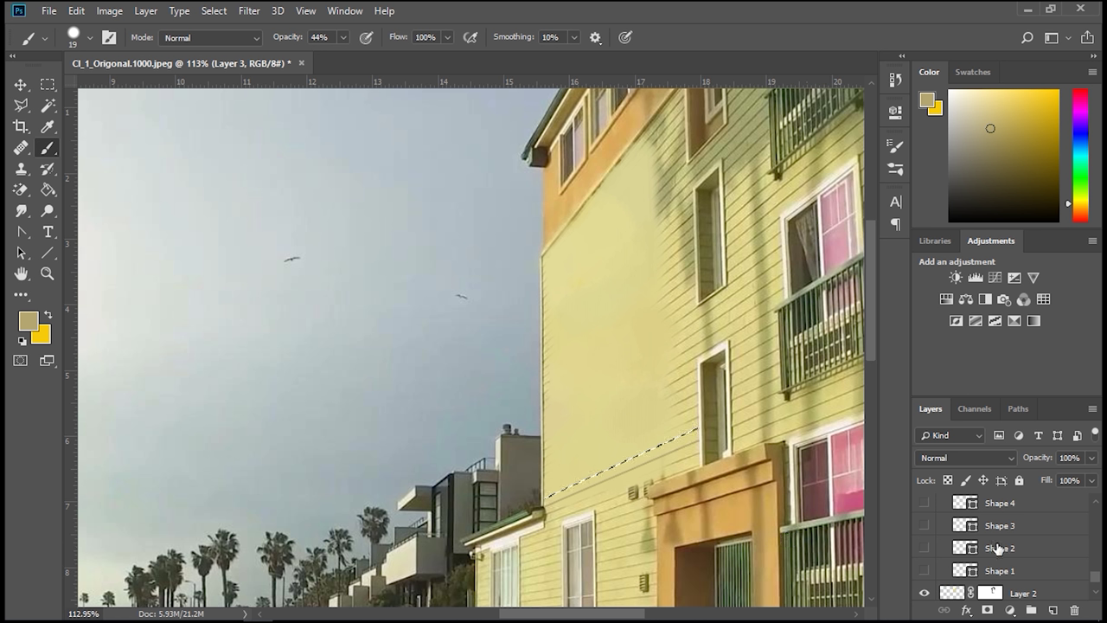
# Sample the dark olive groove colour beside the recessed window's frame, at the end of the selected Shape 2 line.
pyautogui.scroll(-2, 951, 562)
pyautogui.scroll(3, 937, 581)
pyautogui.scroll(10, 943, 571)
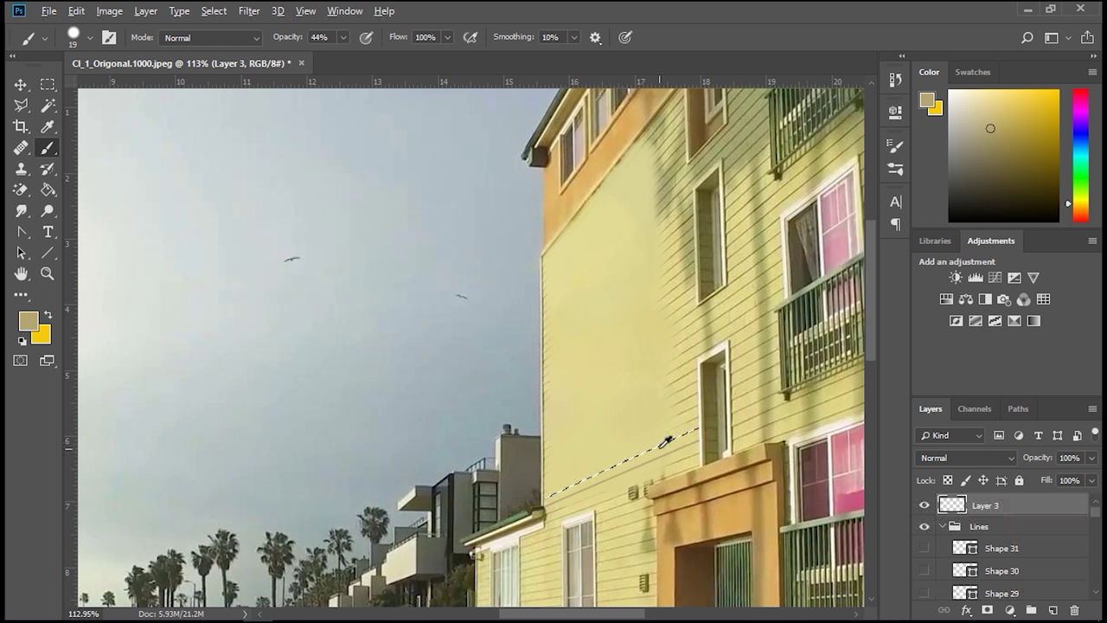
pyautogui.scroll(8, 663, 447)
pyautogui.scroll(5, 768, 422)
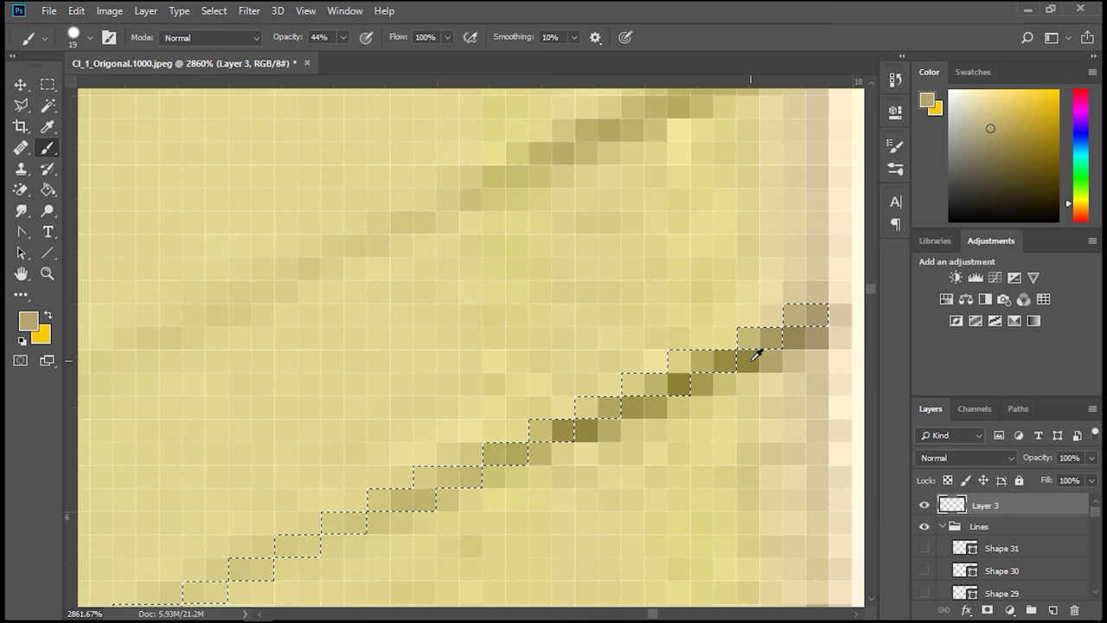
pyautogui.keyDown('alt'); pyautogui.click(757, 356); pyautogui.keyUp('alt')
pyautogui.scroll(-10, 754, 359)
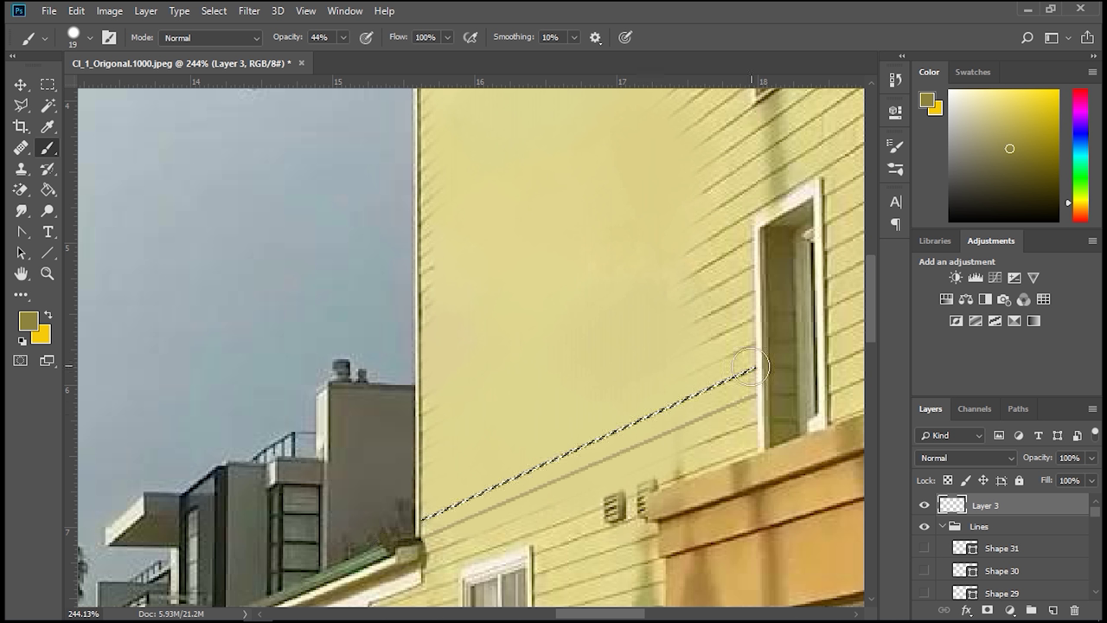
# Paint the Shape 2 groove on Layer 3 in the sampled olive and set the layer's opacity to 100%.
pyautogui.press('Return')
pyautogui.scroll(-5, 625, 438)
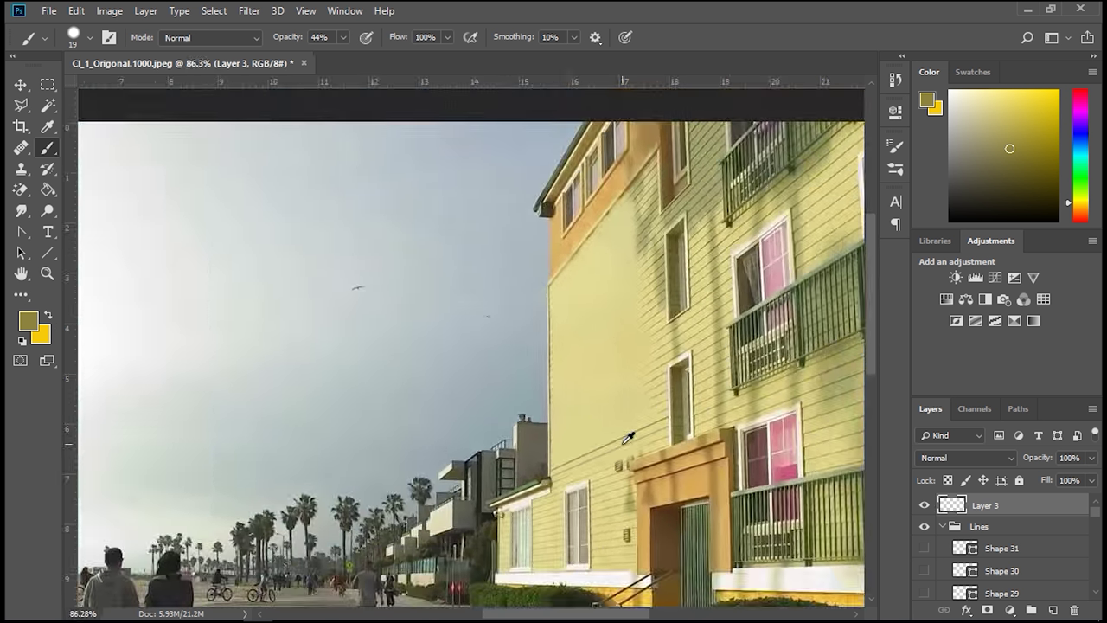
pyautogui.scroll(3, 628, 438)
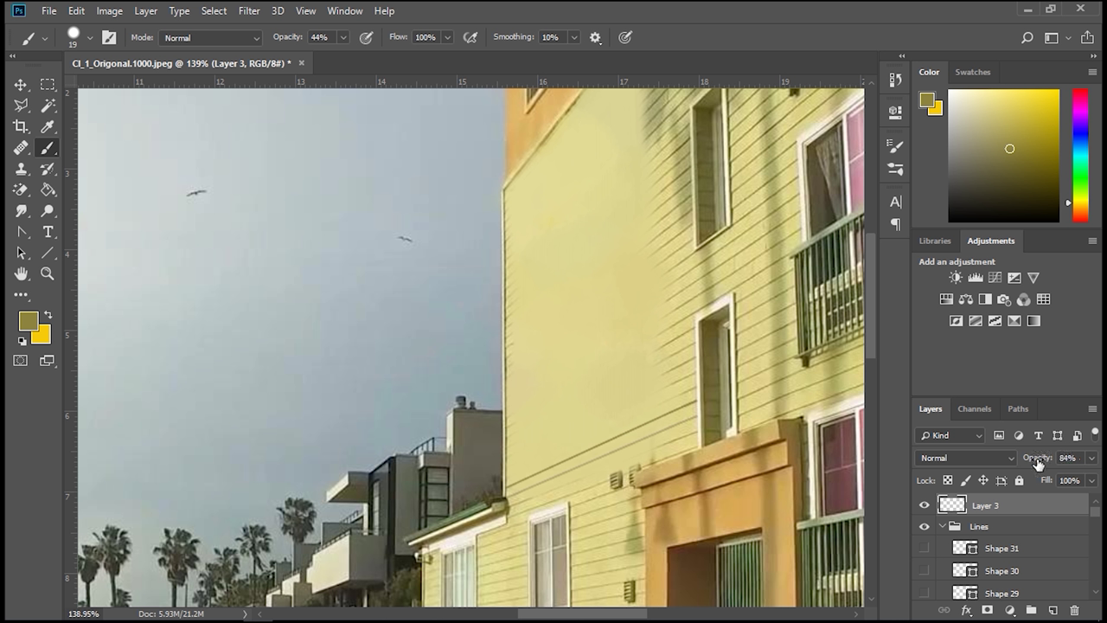
pyautogui.moveTo(1038, 464); pyautogui.dragTo(1073, 460)
# Load the outline of the Shape 1 line as a selection and paint its groove in olive on Layer 3.
pyautogui.scroll(-5, 968, 562)
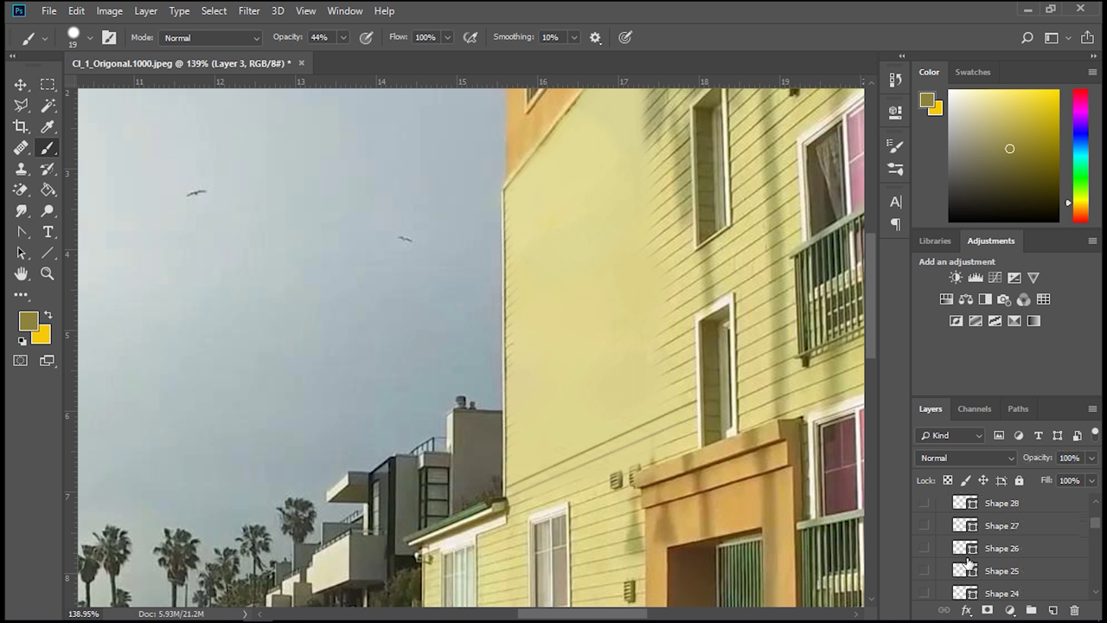
pyautogui.scroll(-5, 966, 561)
pyautogui.scroll(-2, 965, 561)
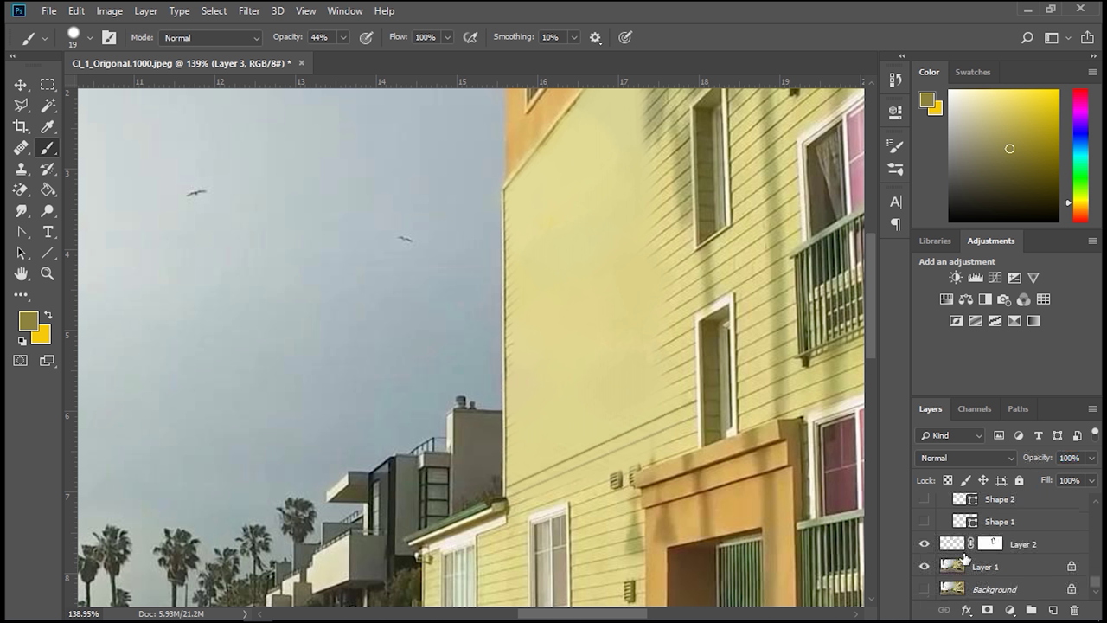
pyautogui.keyDown('ctrl'); pyautogui.click(966, 523); pyautogui.keyUp('ctrl')
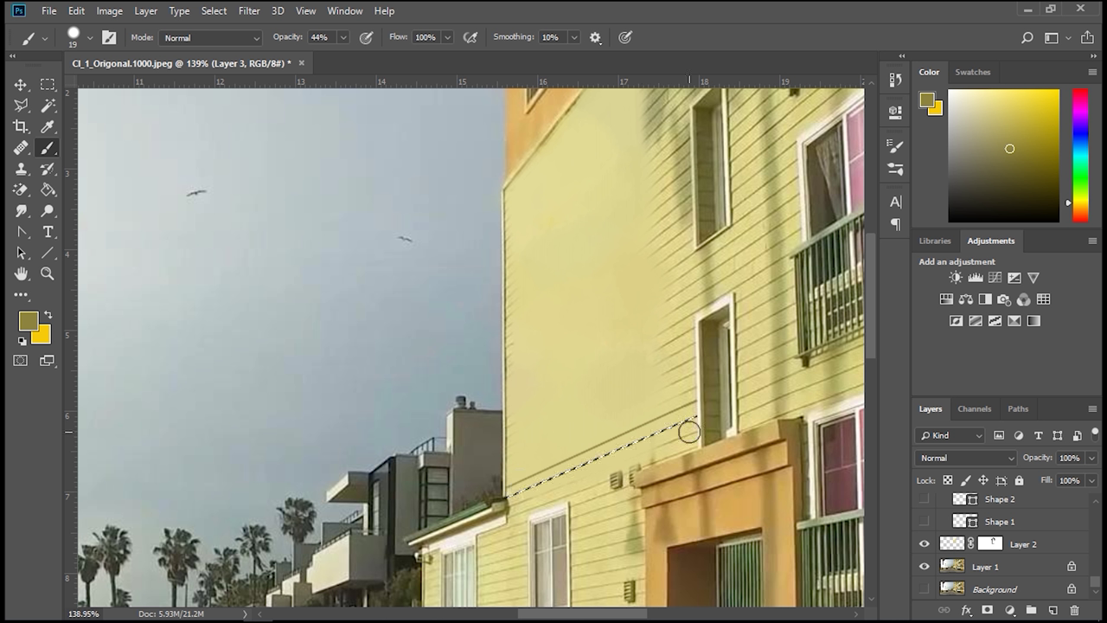
pyautogui.scroll(1, 973, 543)
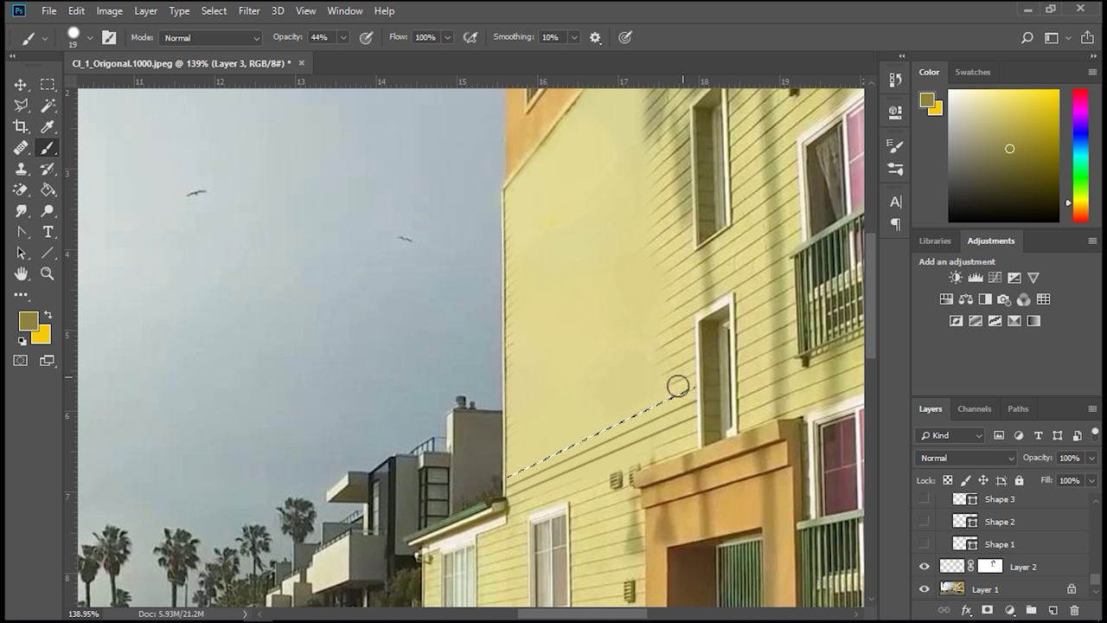
# Enlarge the brush to 119 px and paint the remaining siding grooves on Layer 3, one line selection at a time up to Shape 31.
pyautogui.moveTo(577, 439); pyautogui.dragTo(633, 435)
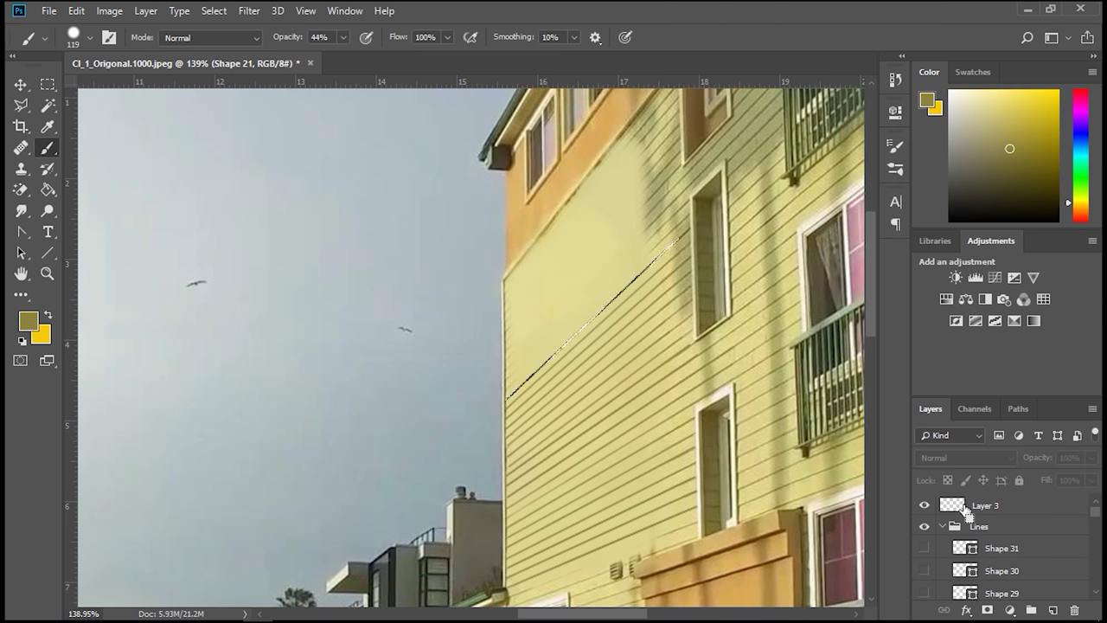
pyautogui.click(966, 512)
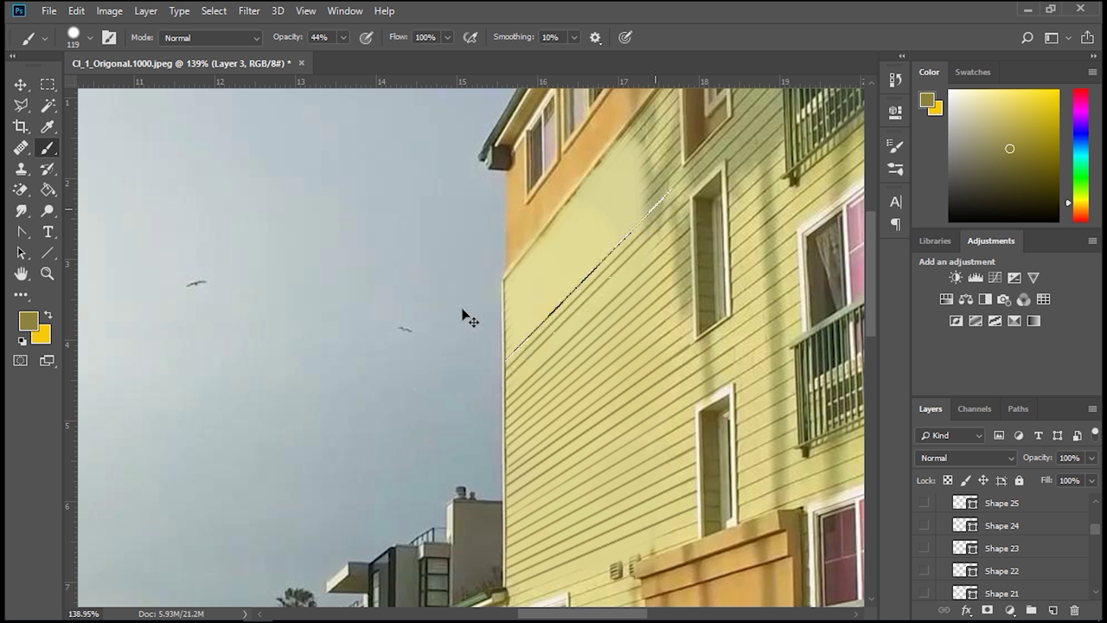
pyautogui.scroll(1, 971, 510)
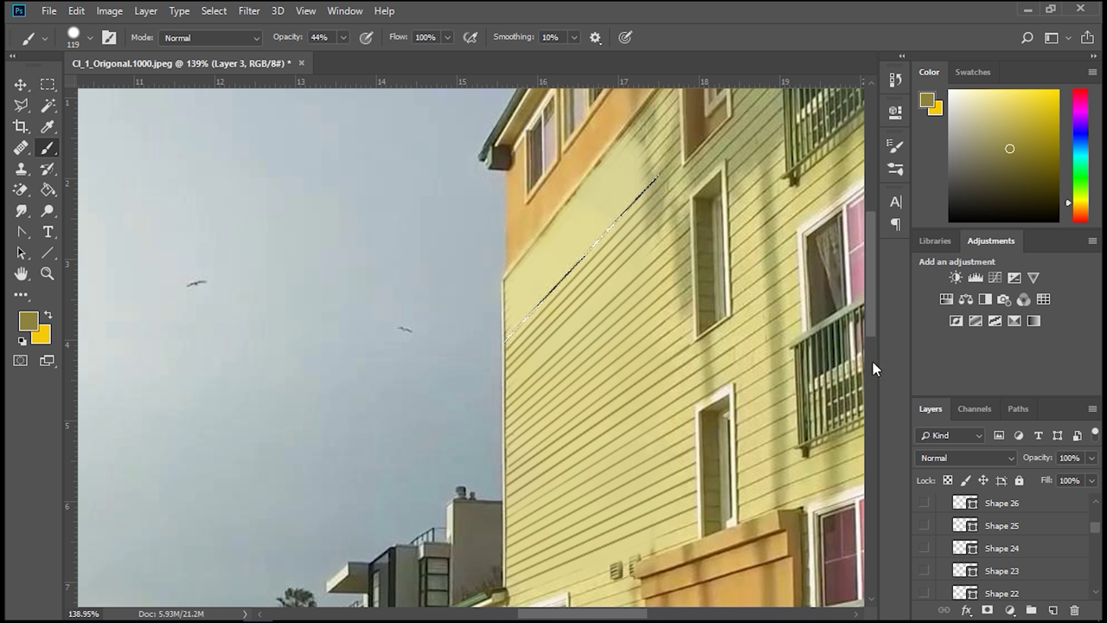
pyautogui.scroll(-1, 999, 574)
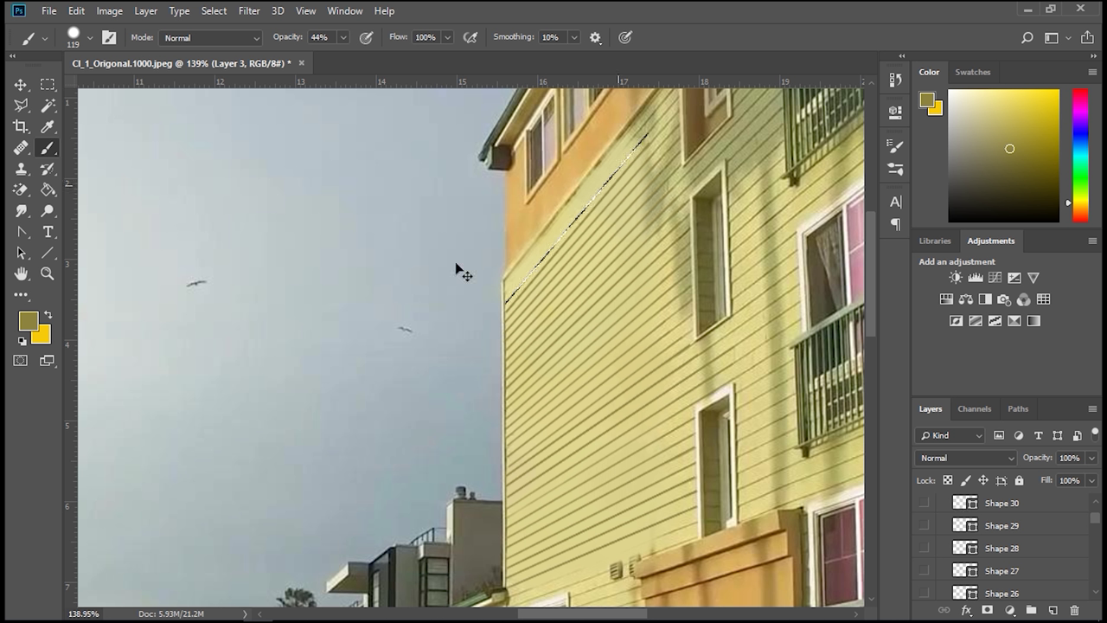
pyautogui.scroll(1, 970, 510)
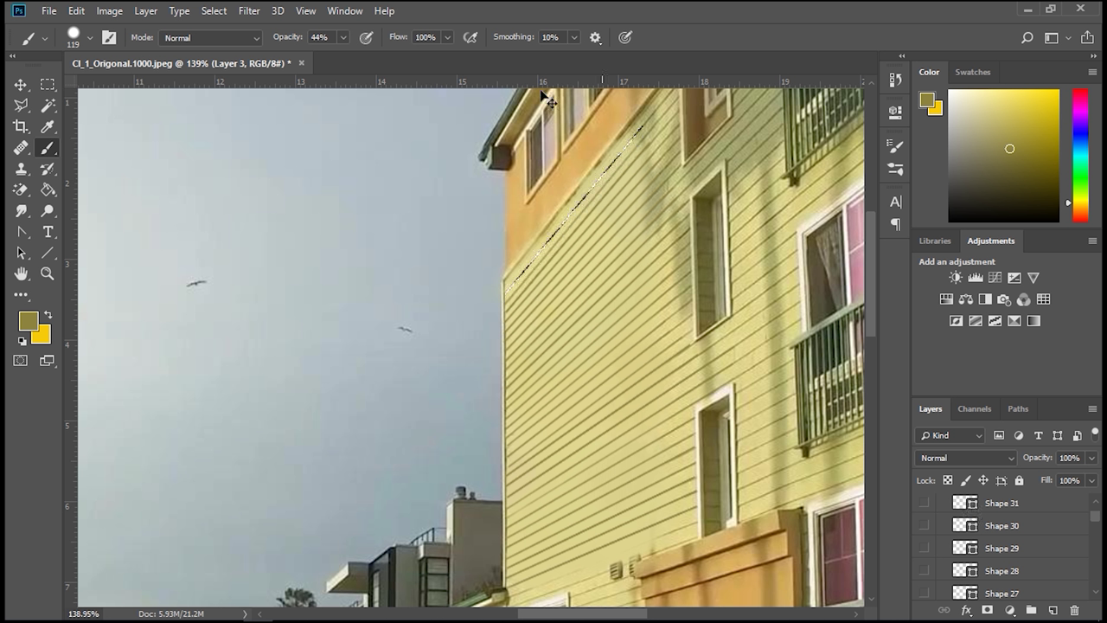
pyautogui.scroll(2, 1000, 562)
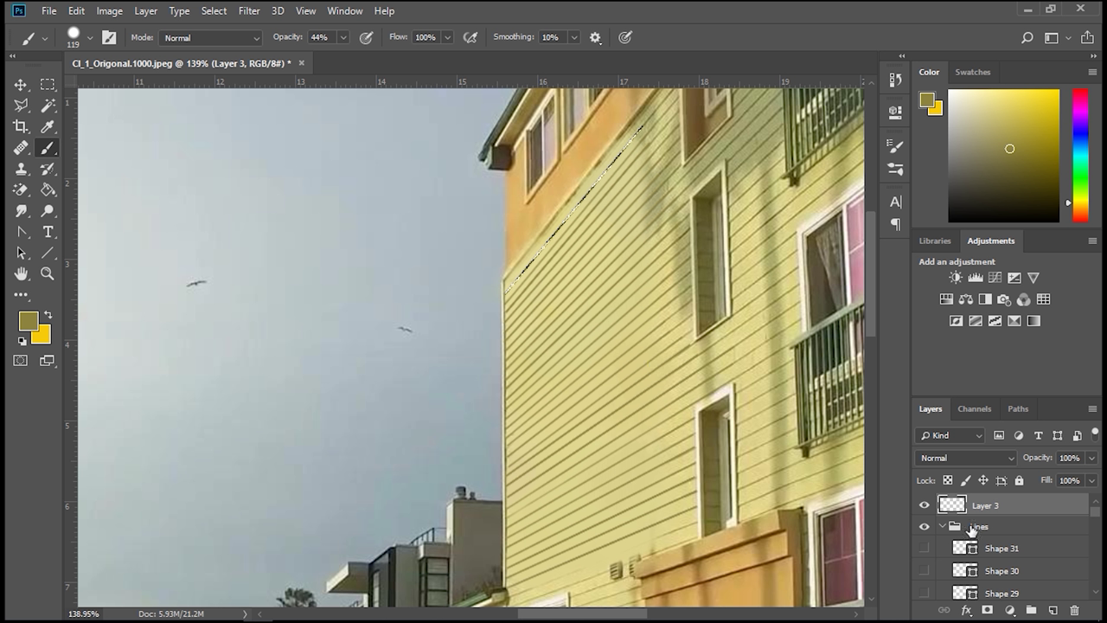
# Compare the wall with and without the painted grooves by switching Layer 3's visibility off and on.
pyautogui.click(925, 506)
pyautogui.click(925, 506)
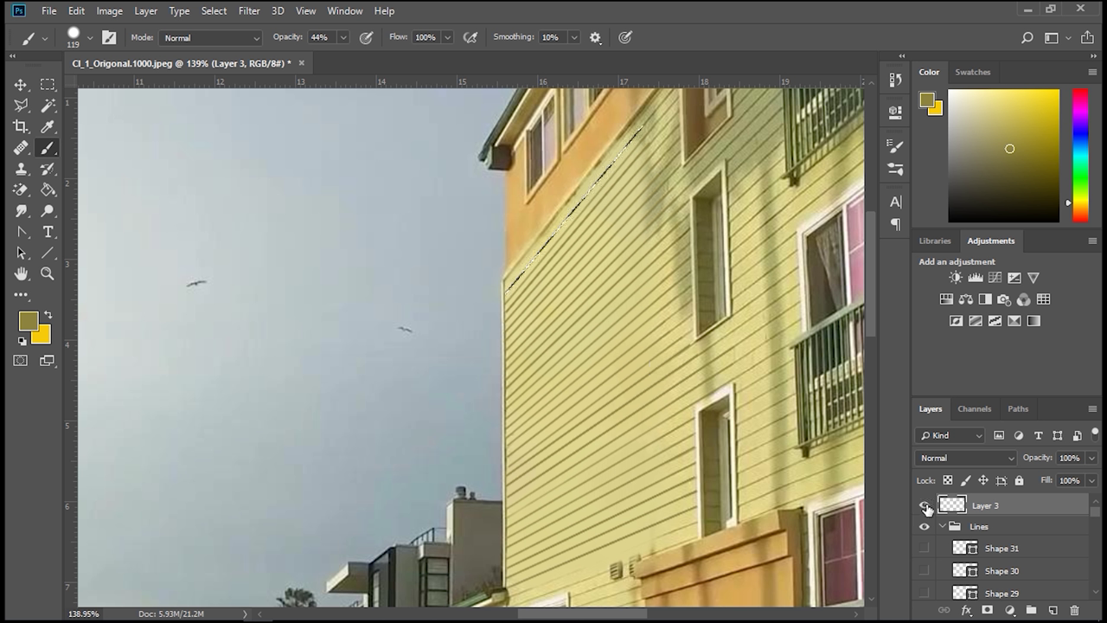
pyautogui.scroll(-5, 597, 371)
pyautogui.scroll(4, 603, 395)
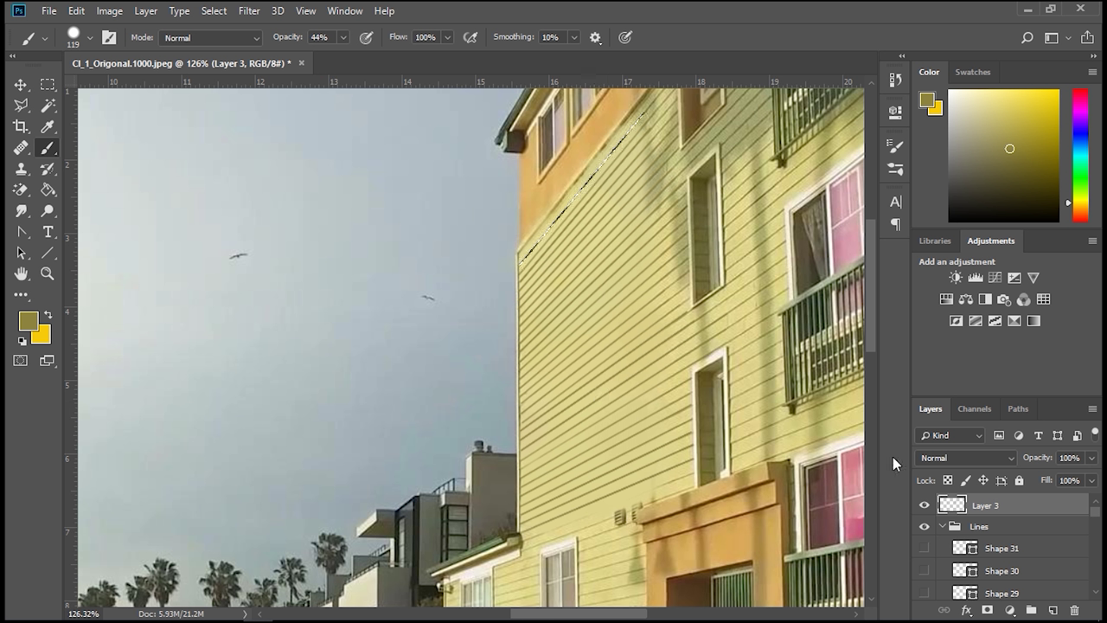
# Drop the selection, collapse and hide the Lines group, and make Layer 3 the active layer.
pyautogui.click(942, 528)
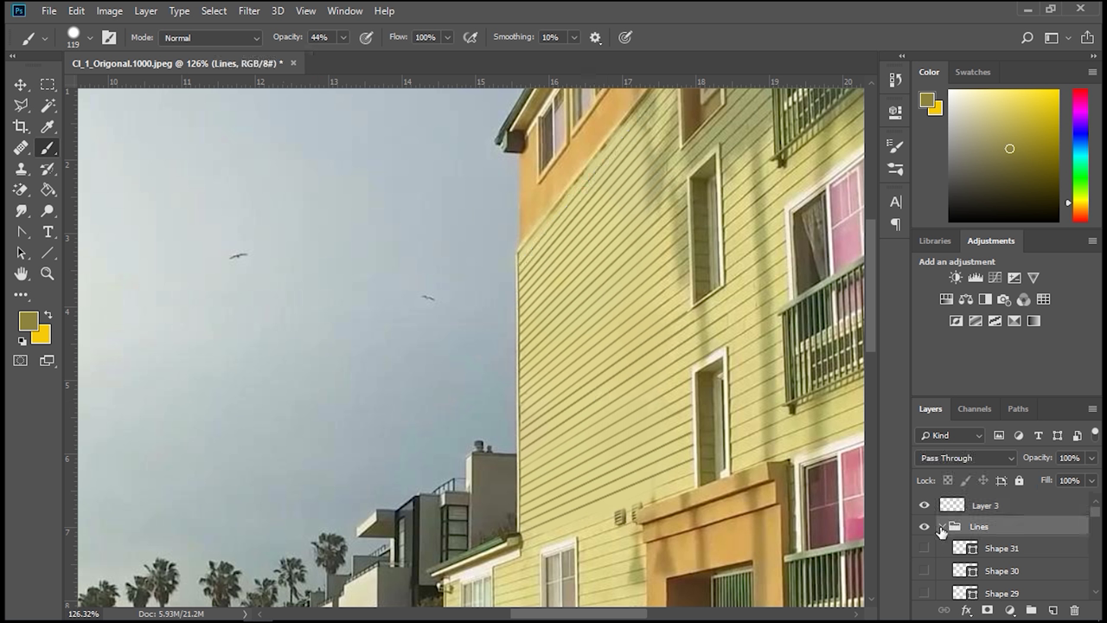
pyautogui.click(942, 527)
pyautogui.click(925, 528)
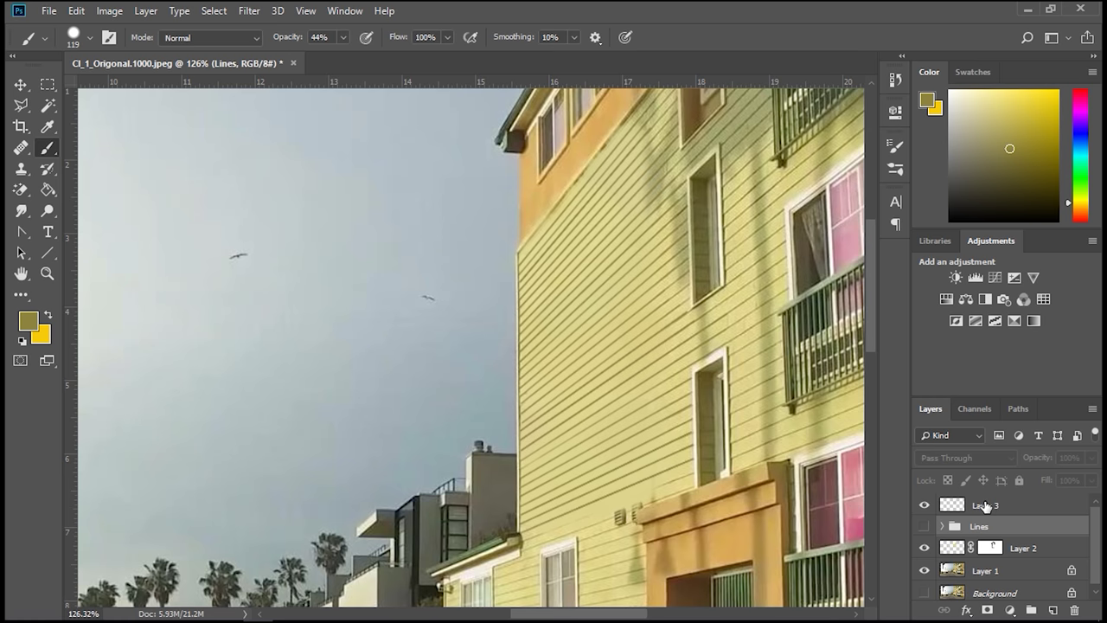
pyautogui.click(985, 505)
# Examine the rebuilt siding grooves on the wall from a distance and close up.
pyautogui.scroll(-4, 515, 328)
pyautogui.scroll(2, 541, 285)
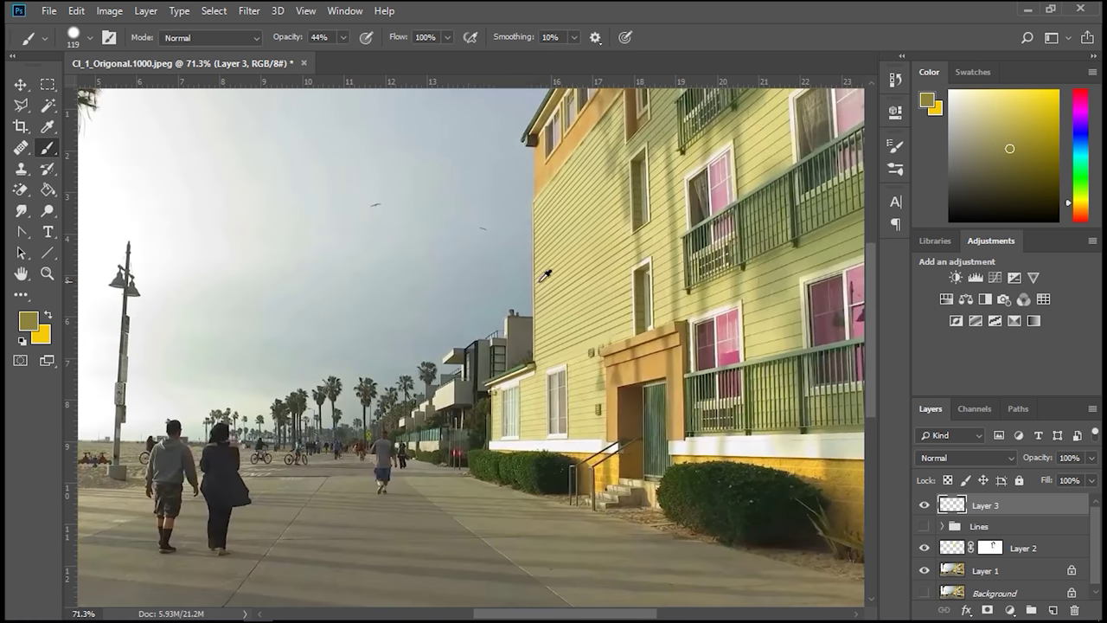
pyautogui.scroll(2, 545, 275)
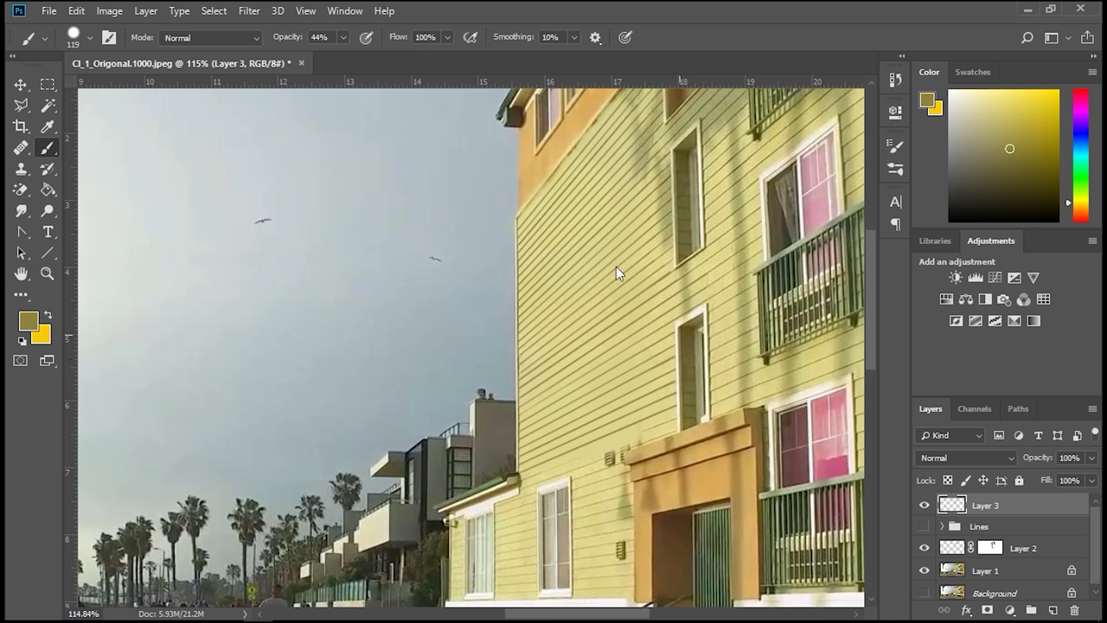
pyautogui.scroll(-4, 634, 293)
pyautogui.scroll(2, 538, 249)
pyautogui.scroll(3, 538, 249)
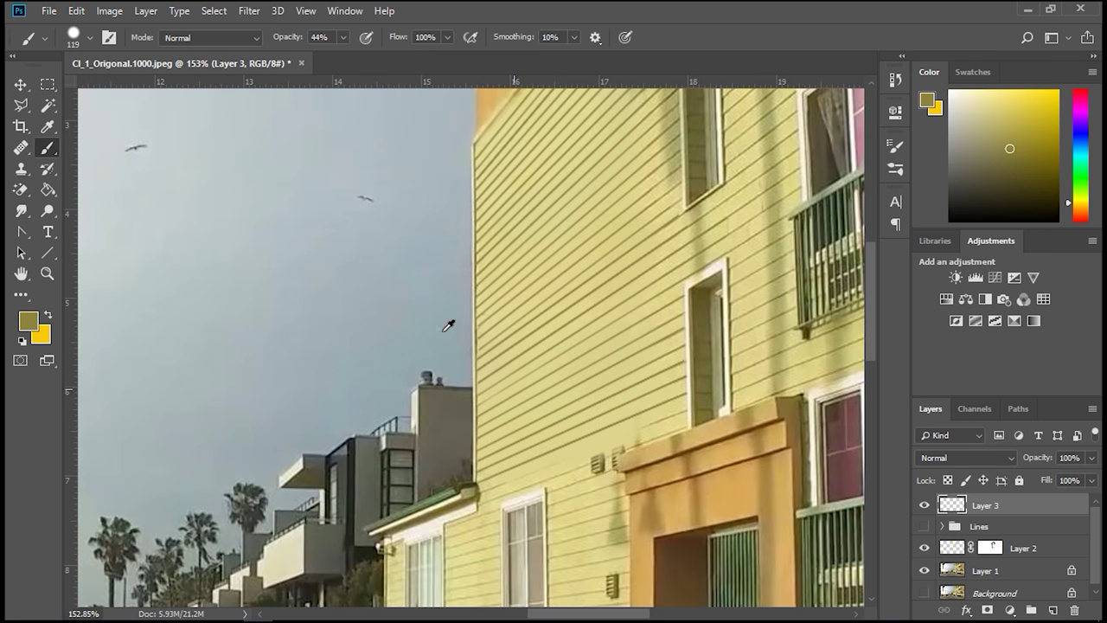
pyautogui.scroll(1, 448, 320)
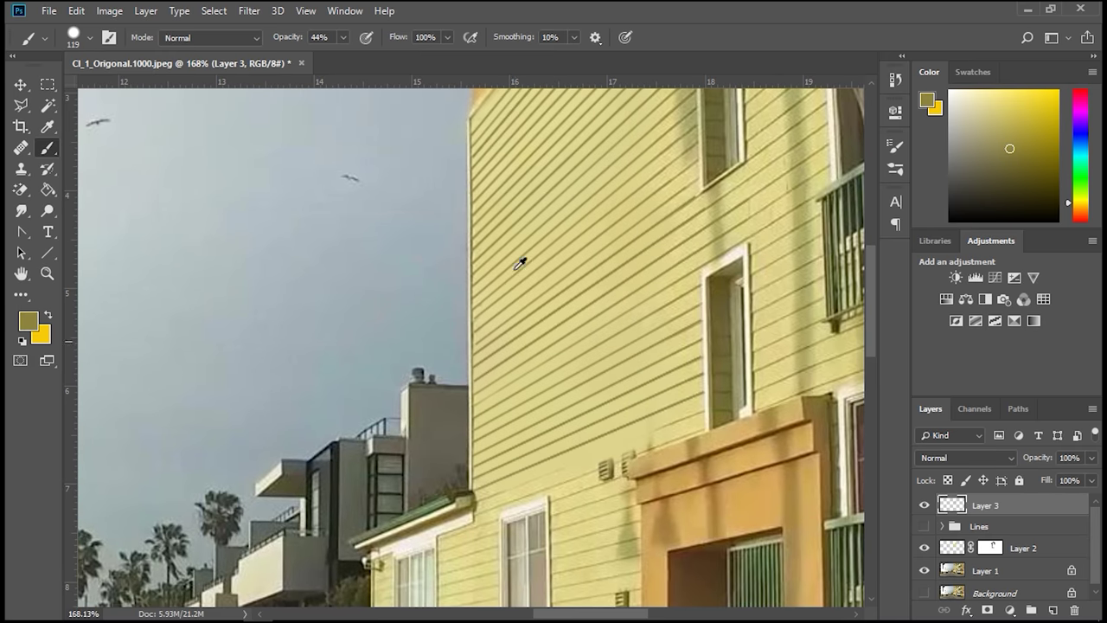
# Expand the Lines group and load the outline of the Shape 15 line as a selection.
pyautogui.click(942, 528)
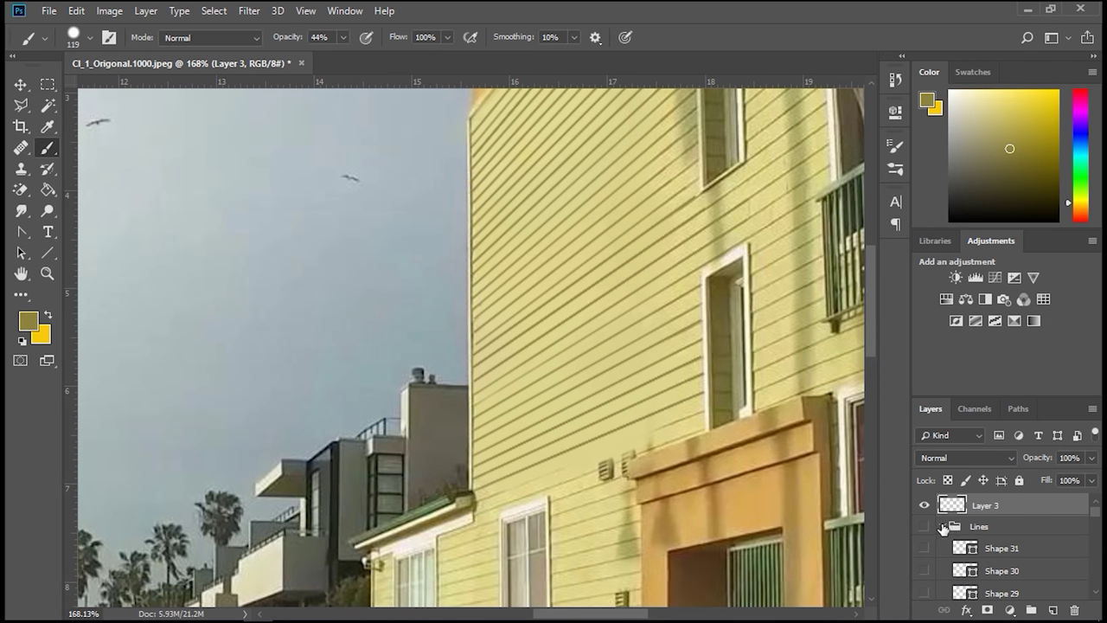
pyautogui.scroll(-3, 965, 554)
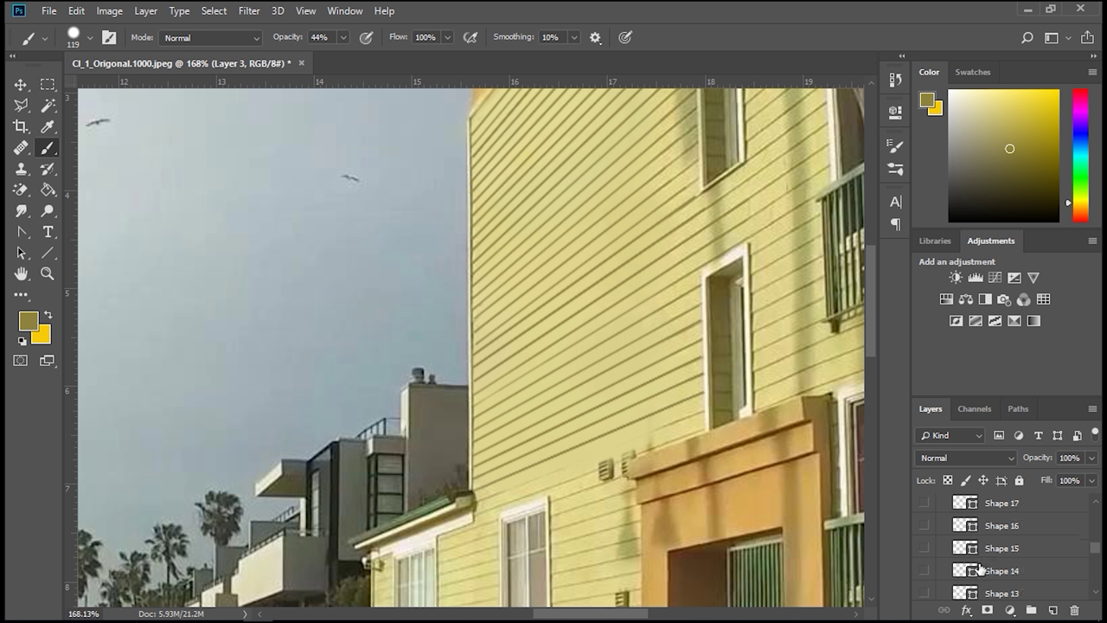
pyautogui.keyDown('ctrl'); pyautogui.click(966, 550); pyautogui.keyUp('ctrl')
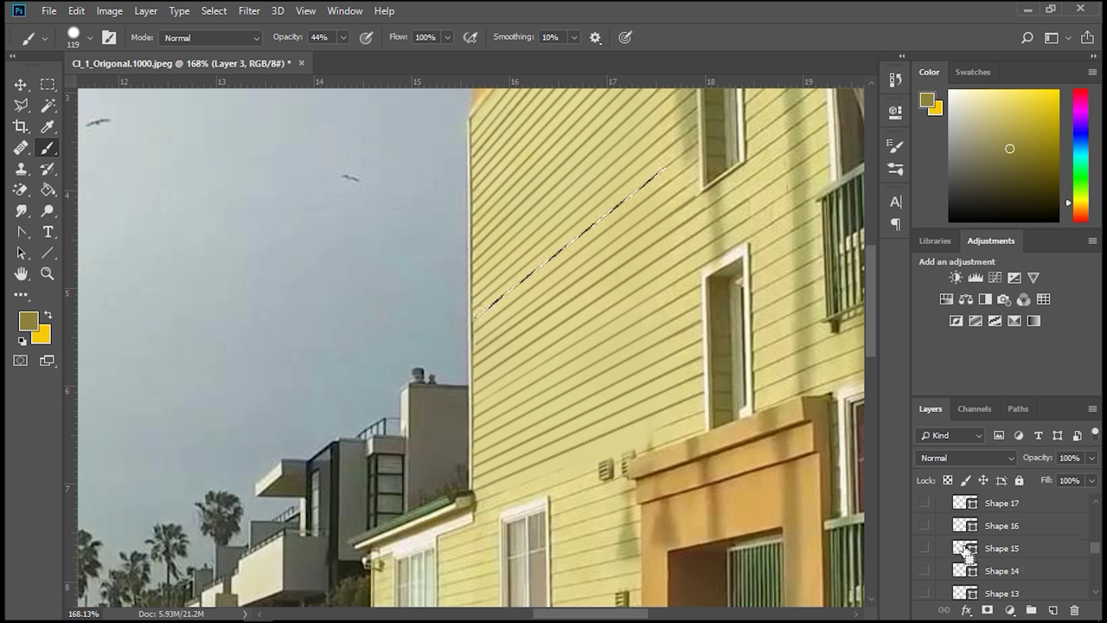
pyautogui.scroll(-1, 968, 553)
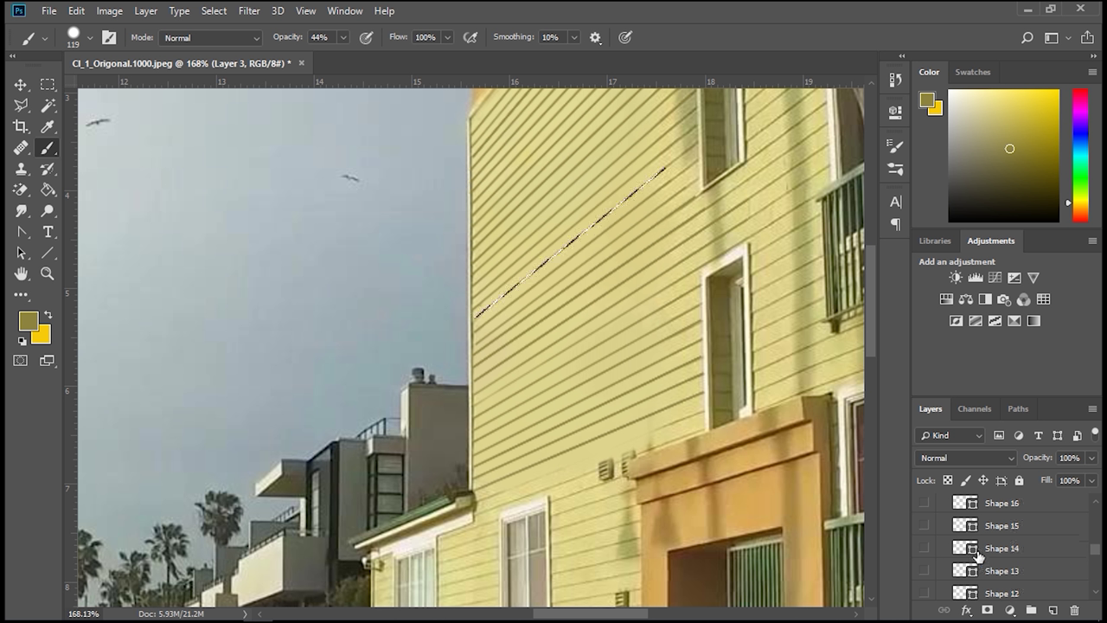
# Load the lower lines of the Lines group, down to Shape 8, one by one as selections and brush their siding grooves on Layer 3.
pyautogui.keyDown('ctrl'); pyautogui.click(971, 571); pyautogui.keyUp('ctrl')
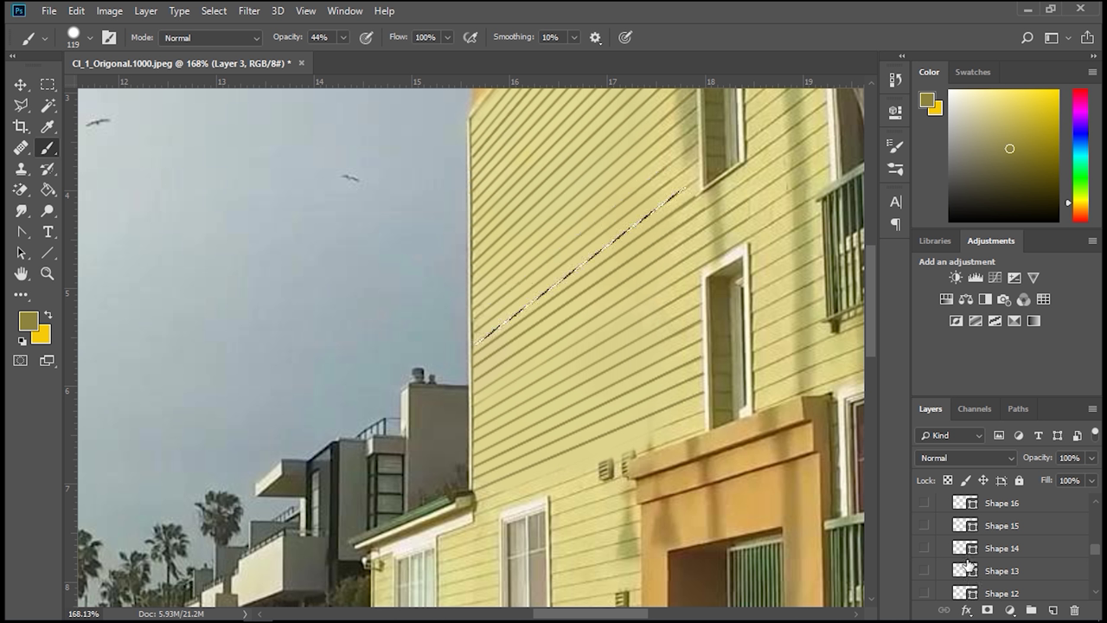
pyautogui.keyDown('alt'); pyautogui.moveTo(519, 387); pyautogui.dragTo(501, 386); pyautogui.keyUp('alt')
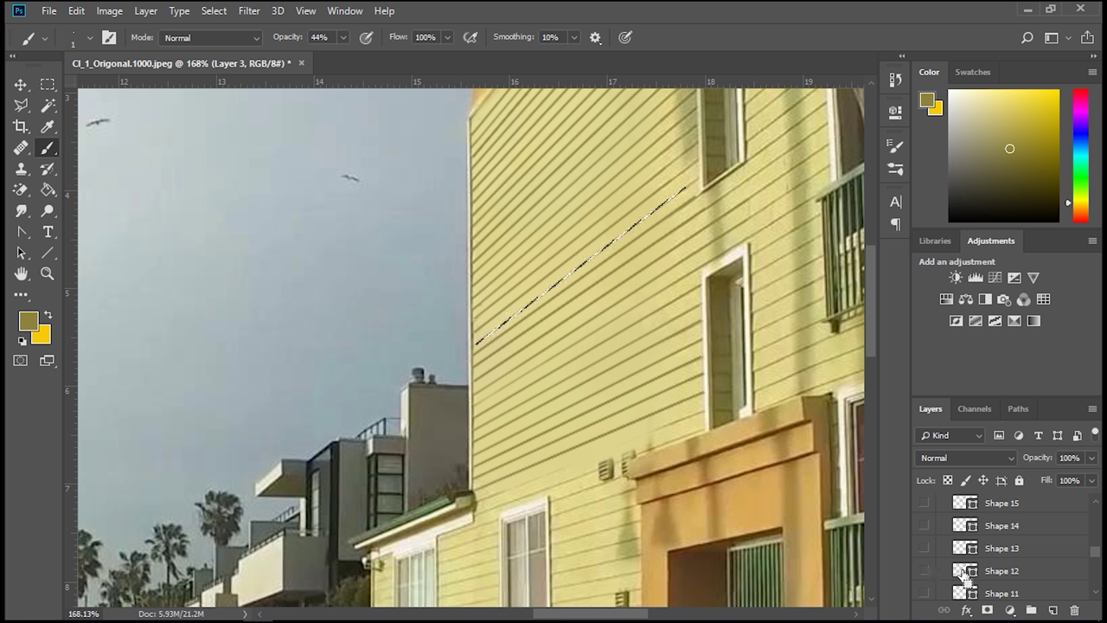
pyautogui.scroll(-1, 967, 578)
pyautogui.scroll(-2, 967, 578)
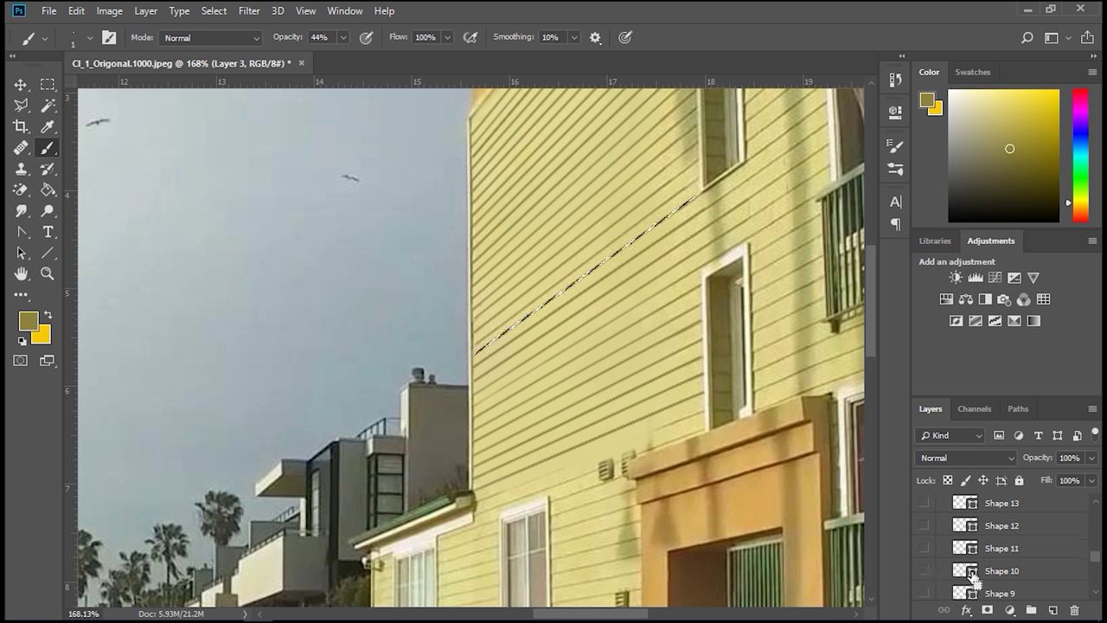
pyautogui.scroll(-1, 972, 578)
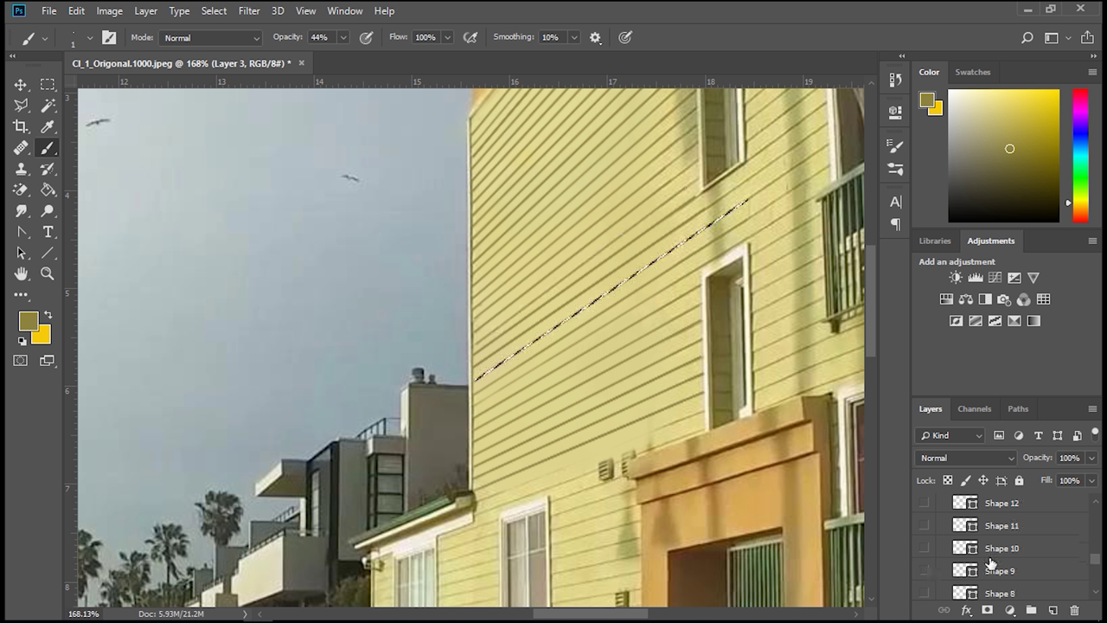
pyautogui.scroll(-1, 967, 576)
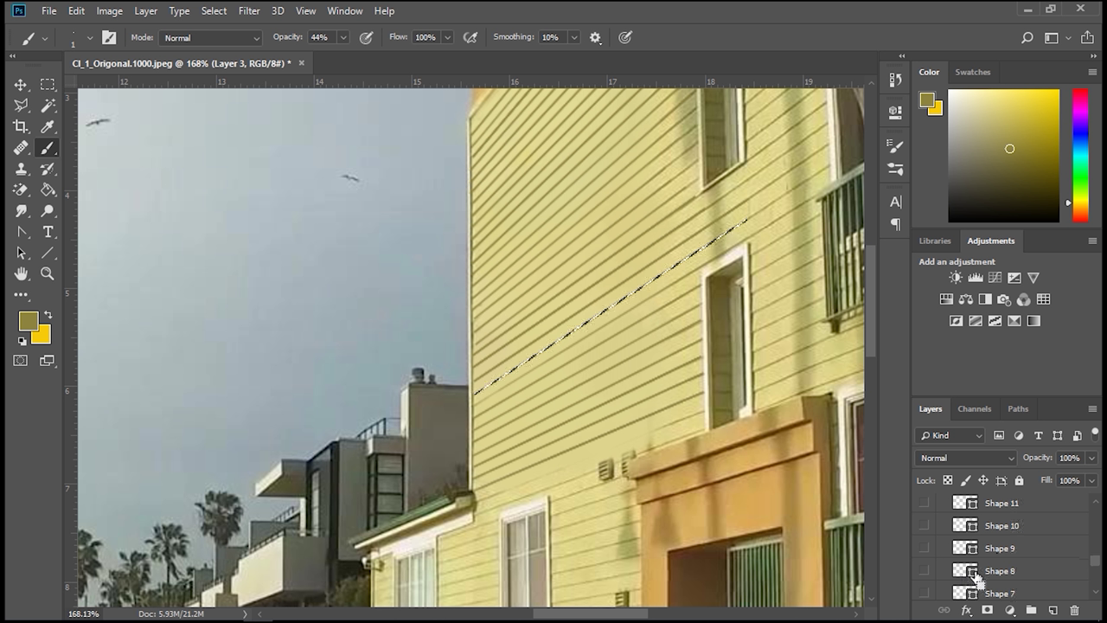
pyautogui.keyDown('alt'); pyautogui.rightClick(456, 354); pyautogui.keyUp('alt')
pyautogui.keyDown('alt'); pyautogui.rightClick(551, 363); pyautogui.keyUp('alt')
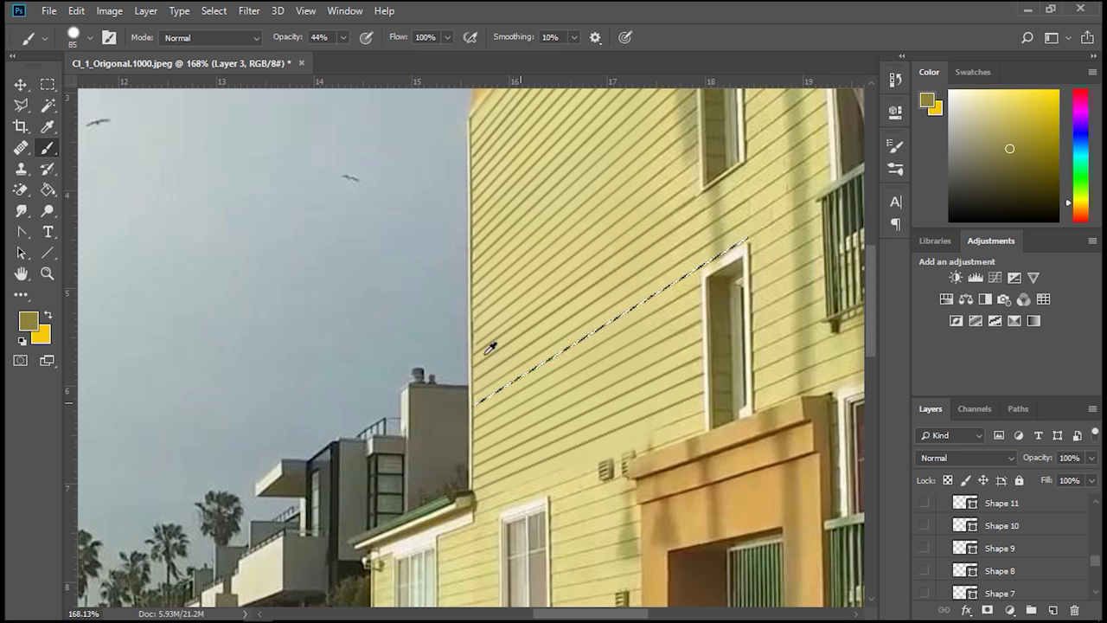
# Drop the selection and collapse the Lines group, keeping Layer 3 active.
pyautogui.hotkey('ctrl', 'd')
pyautogui.hotkey('ctrl', '0')
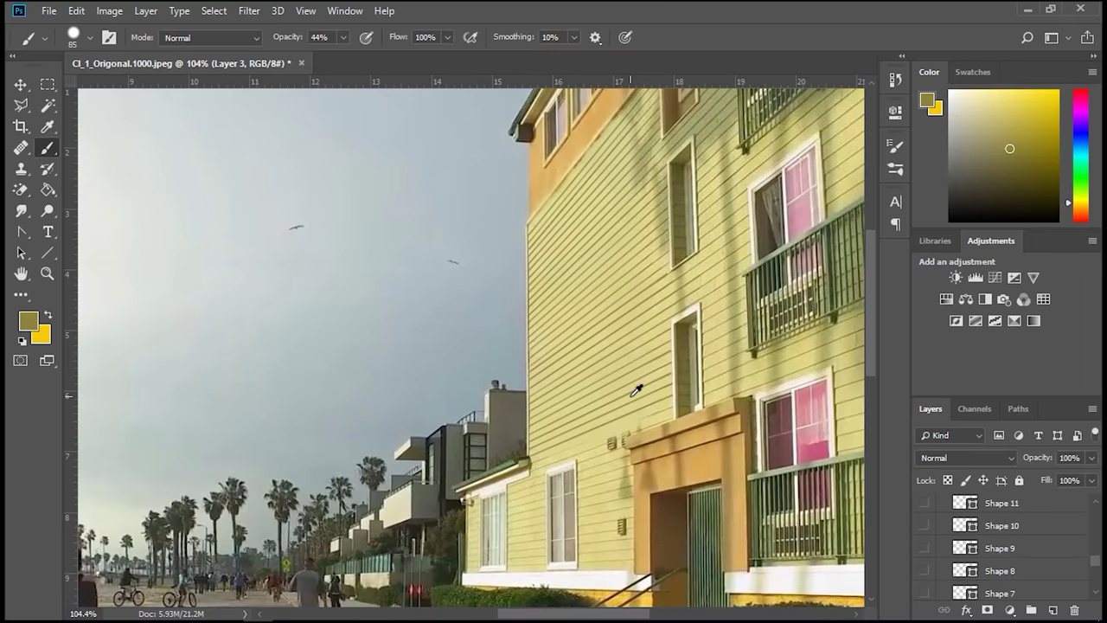
pyautogui.scroll(5, 608, 292)
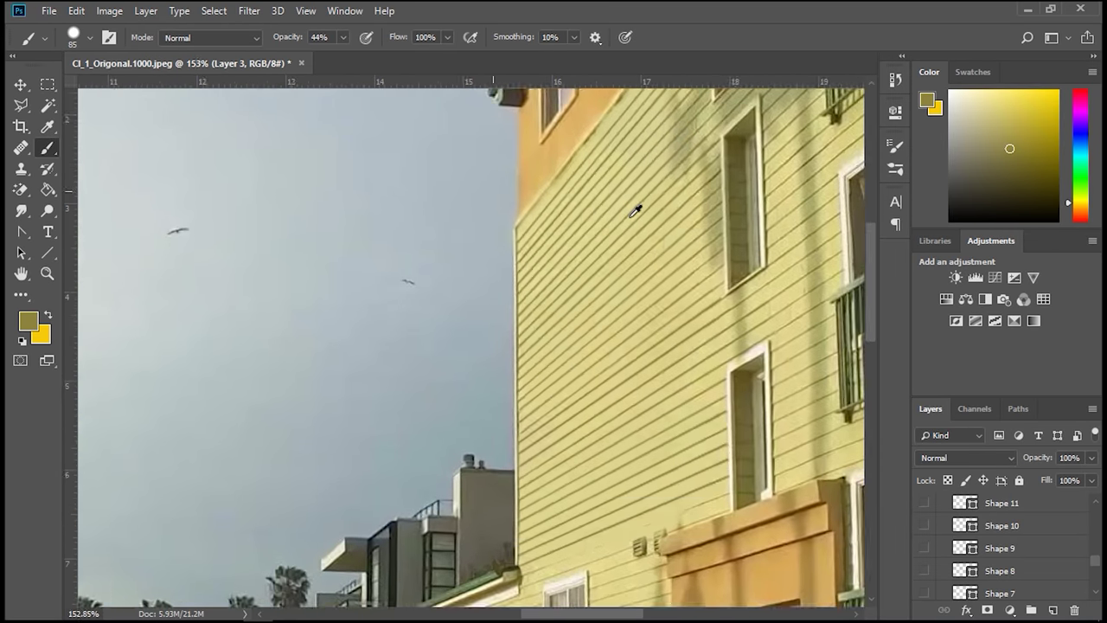
pyautogui.scroll(6, 1047, 557)
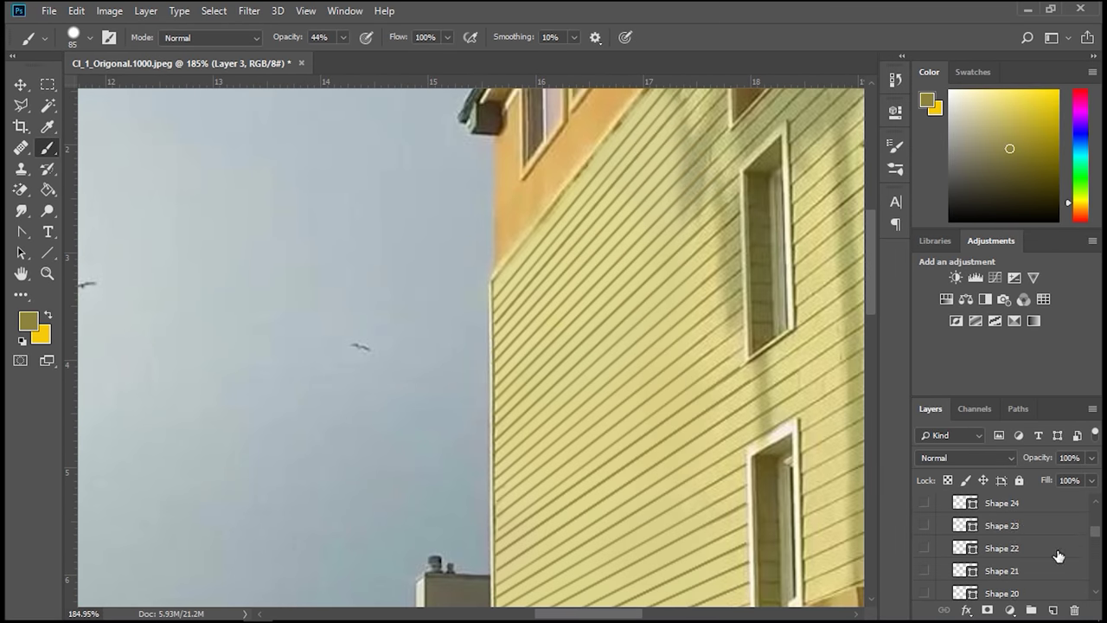
pyautogui.click(944, 528)
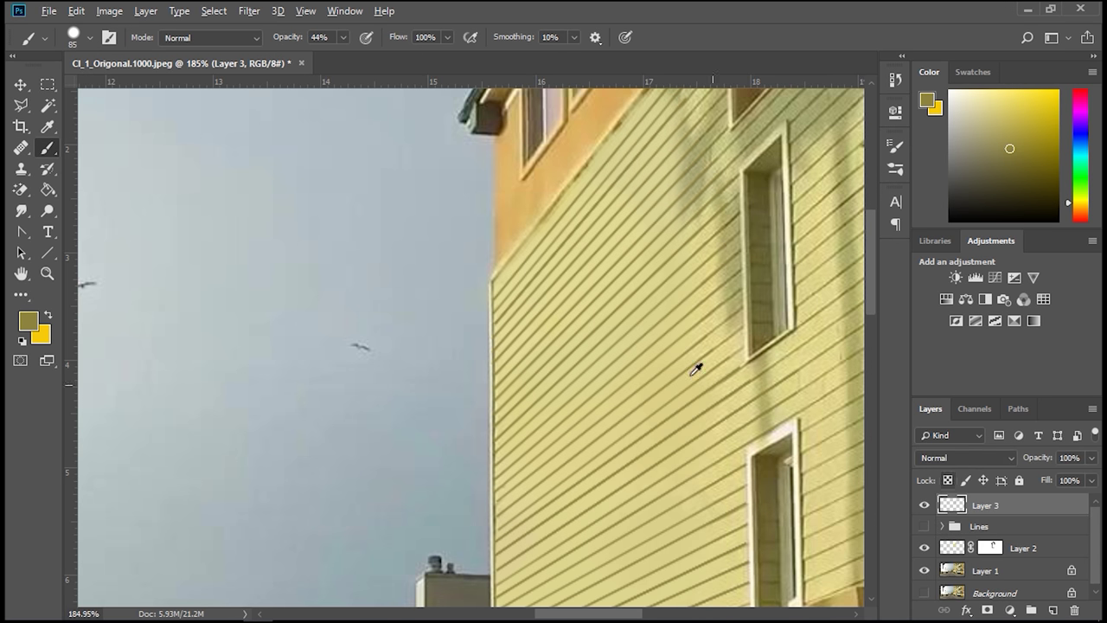
# Lower Layer 3's opacity to 80% to soften the painted grooves, switch to the Move tool and check the wall from far and near.
pyautogui.scroll(-5, 662, 348)
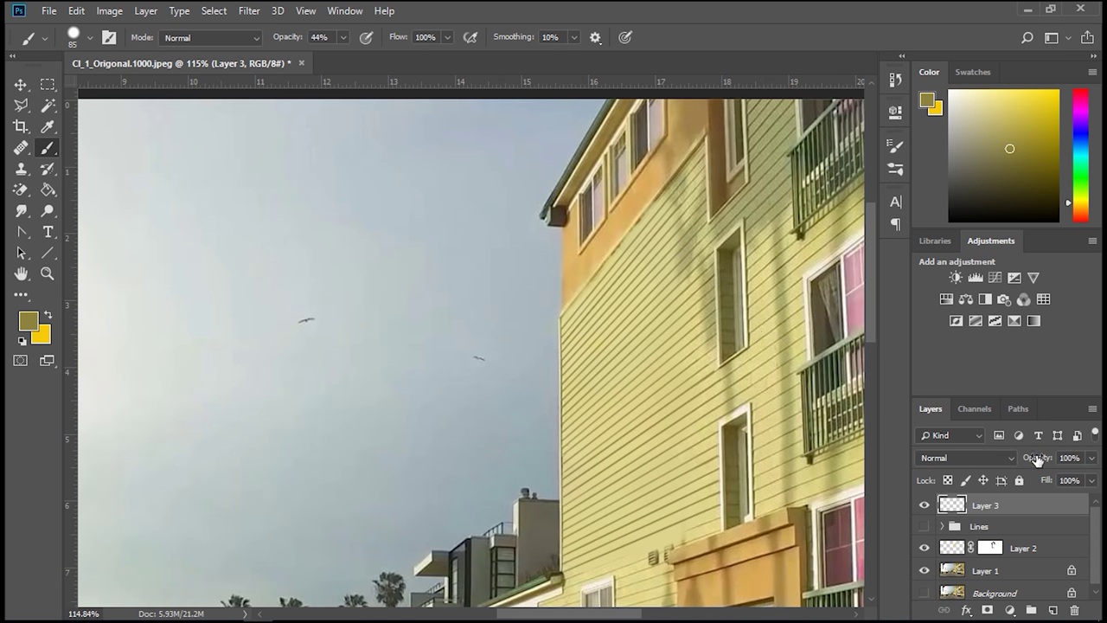
pyautogui.moveTo(1037, 460)
pyautogui.mouseDown()
pyautogui.moveTo(1010, 460)
pyautogui.moveTo(1038, 457)
pyautogui.mouseUp()
pyautogui.moveTo(1024, 453); pyautogui.dragTo(1023, 454)
pyautogui.click(22, 84)
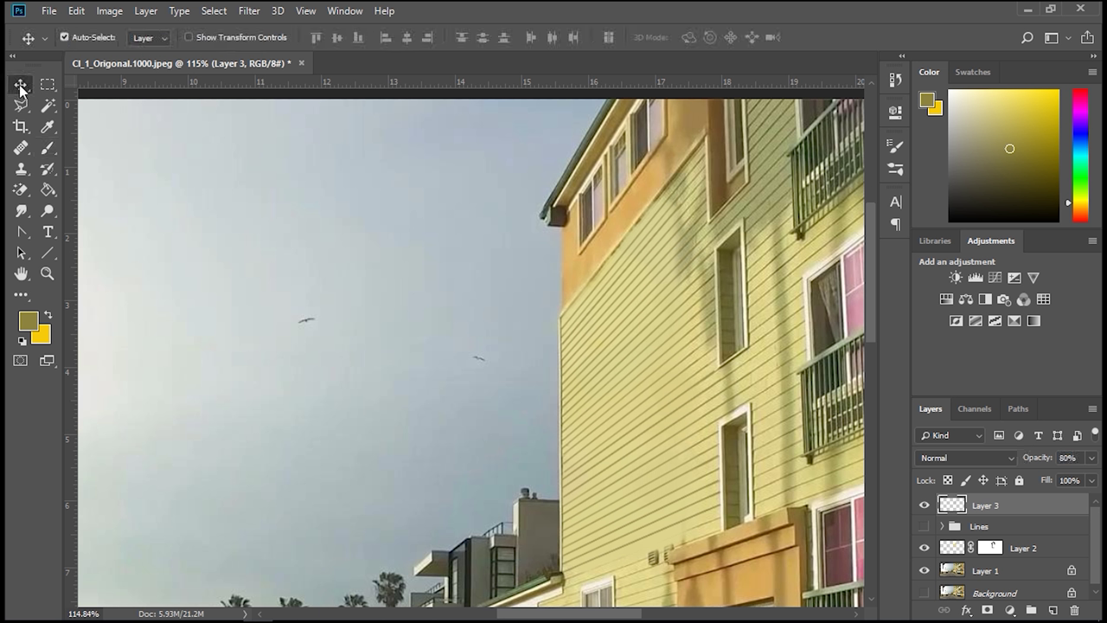
pyautogui.scroll(-5, 597, 385)
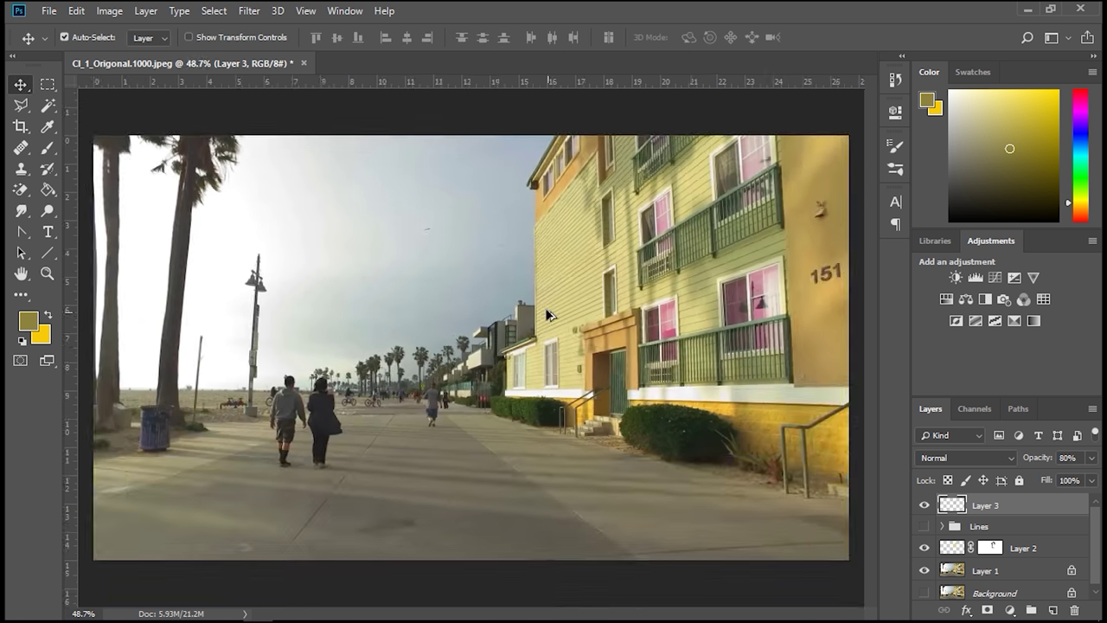
pyautogui.scroll(6, 570, 207)
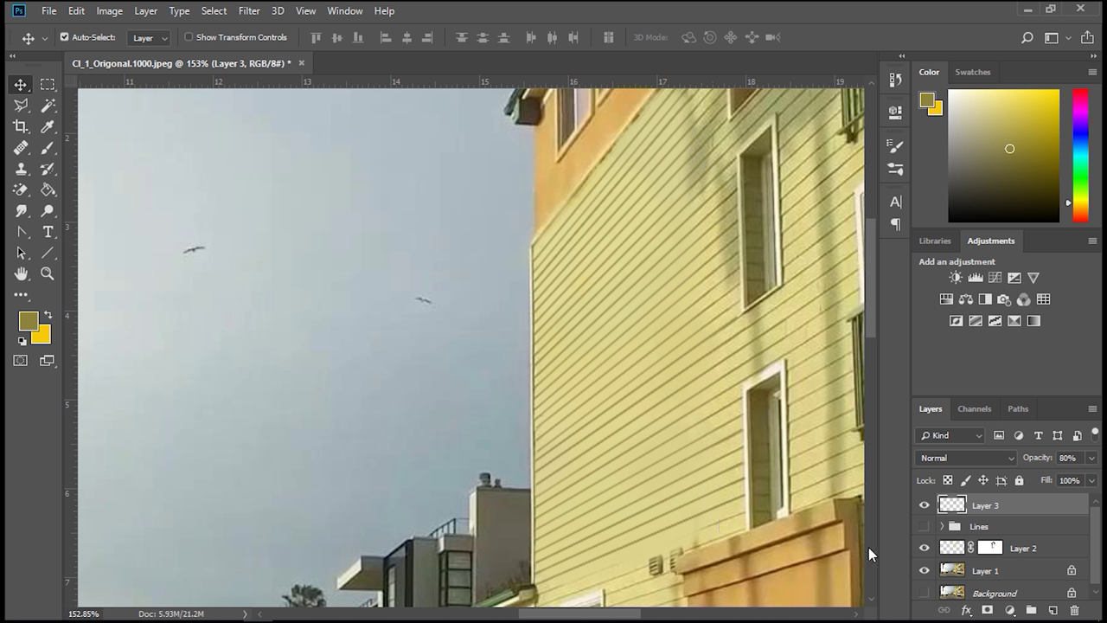
# Touch up Layer 2's mask along the wall's edge and around the vents with a size 49 brush, alternating black and white.
pyautogui.click(991, 548)
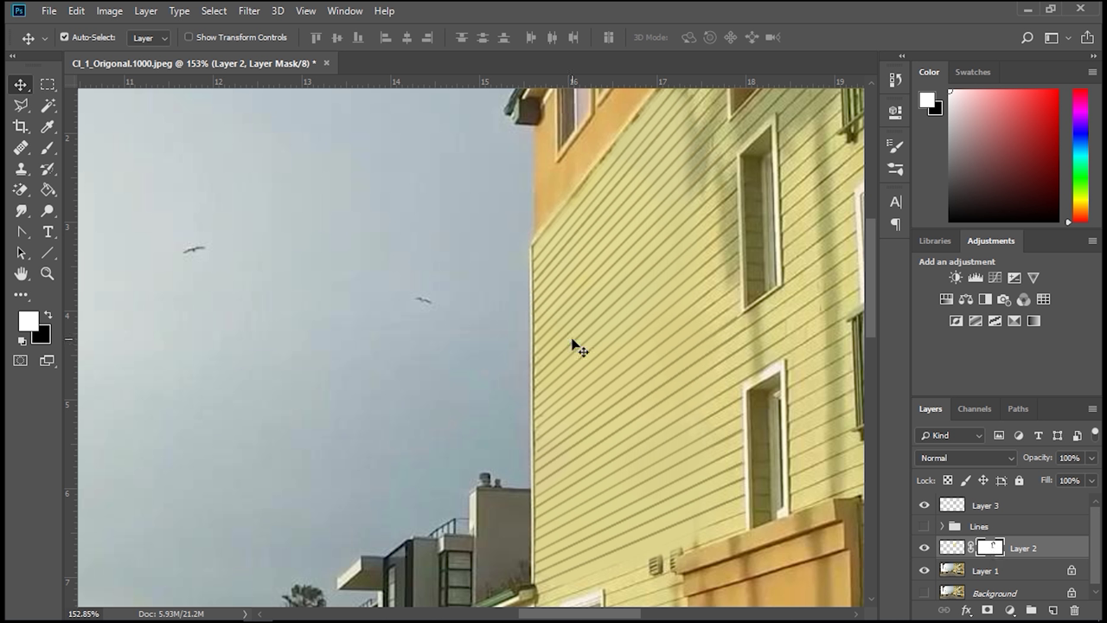
pyautogui.press('b')
pyautogui.moveTo(418, 325)
pyautogui.mouseDown()
pyautogui.moveTo(375, 343)
pyautogui.moveTo(411, 338)
pyautogui.moveTo(395, 338)
pyautogui.moveTo(398, 283)
pyautogui.mouseUp()
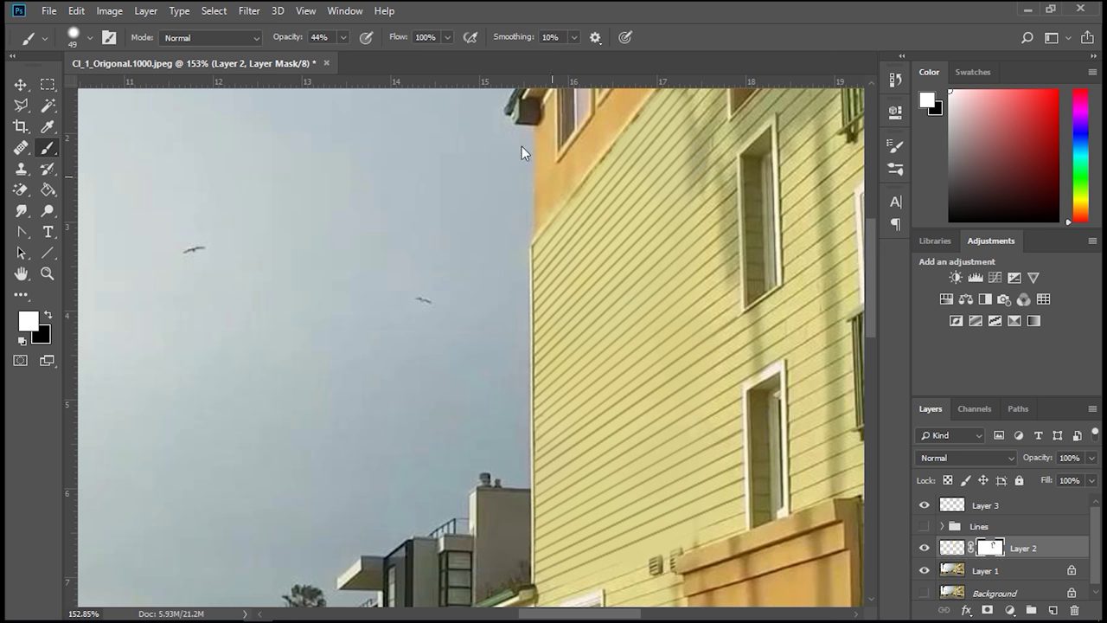
pyautogui.press('x')
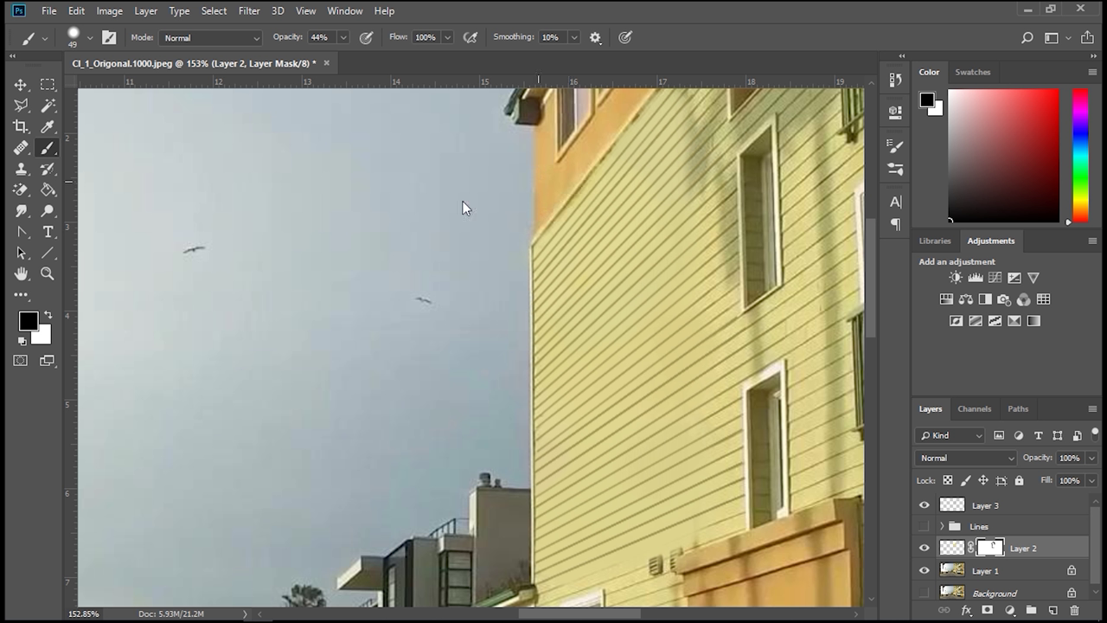
pyautogui.moveTo(595, 191); pyautogui.dragTo(474, 314)
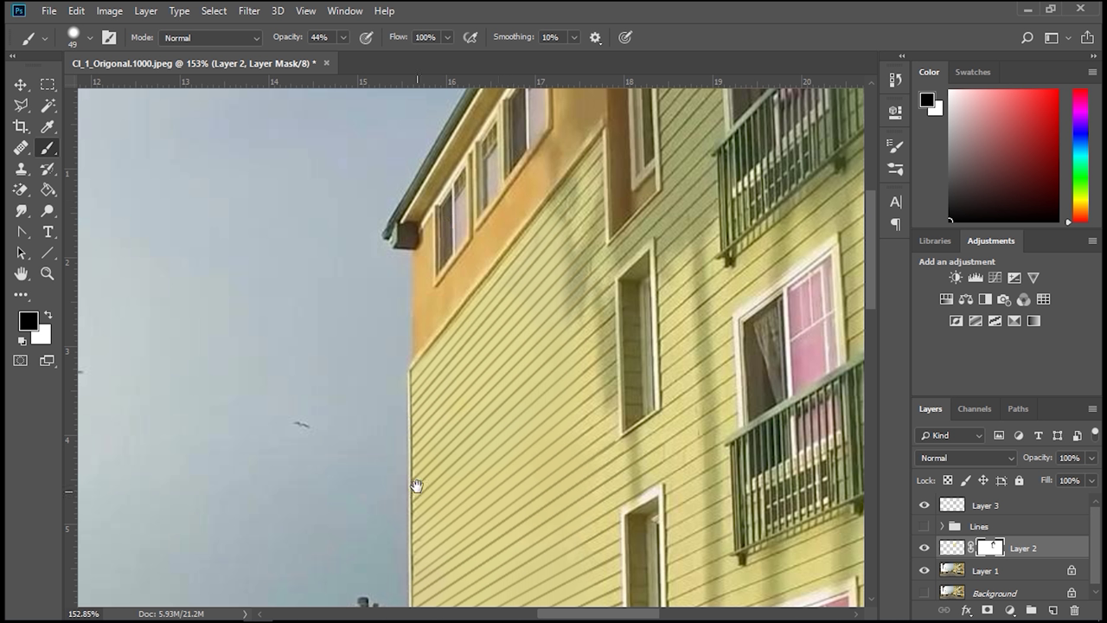
pyautogui.moveTo(416, 486); pyautogui.dragTo(421, 256)
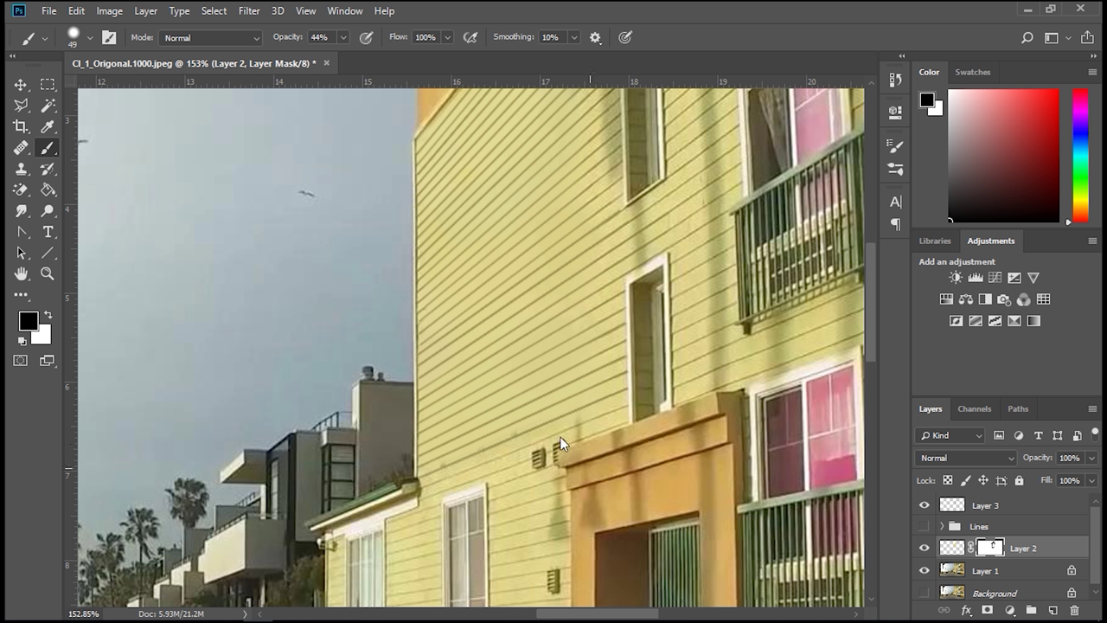
pyautogui.press('x')
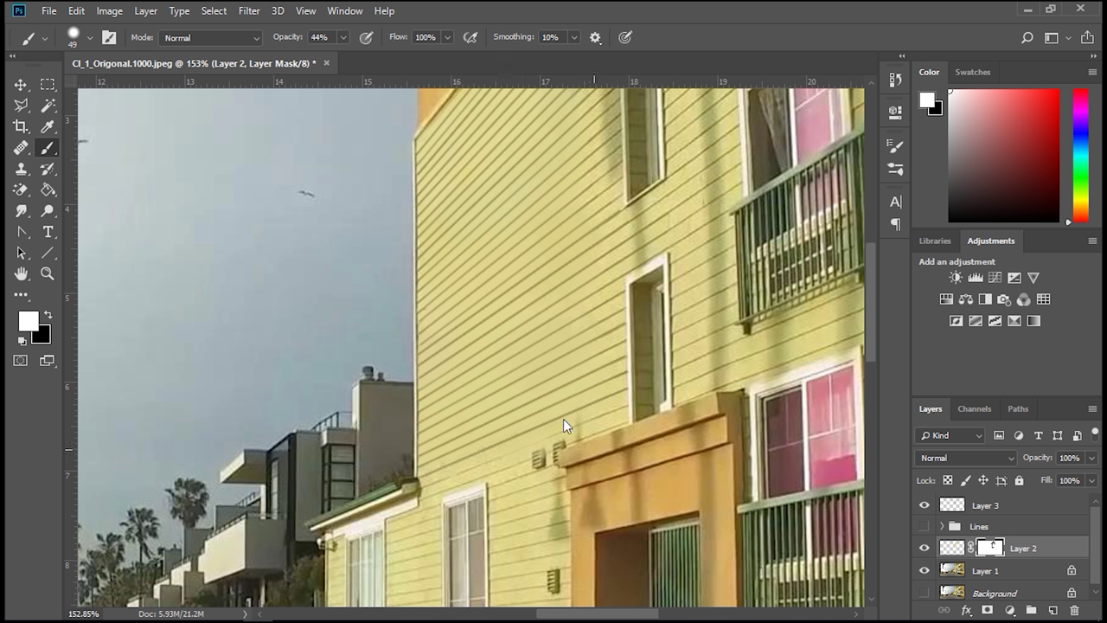
pyautogui.press('x')
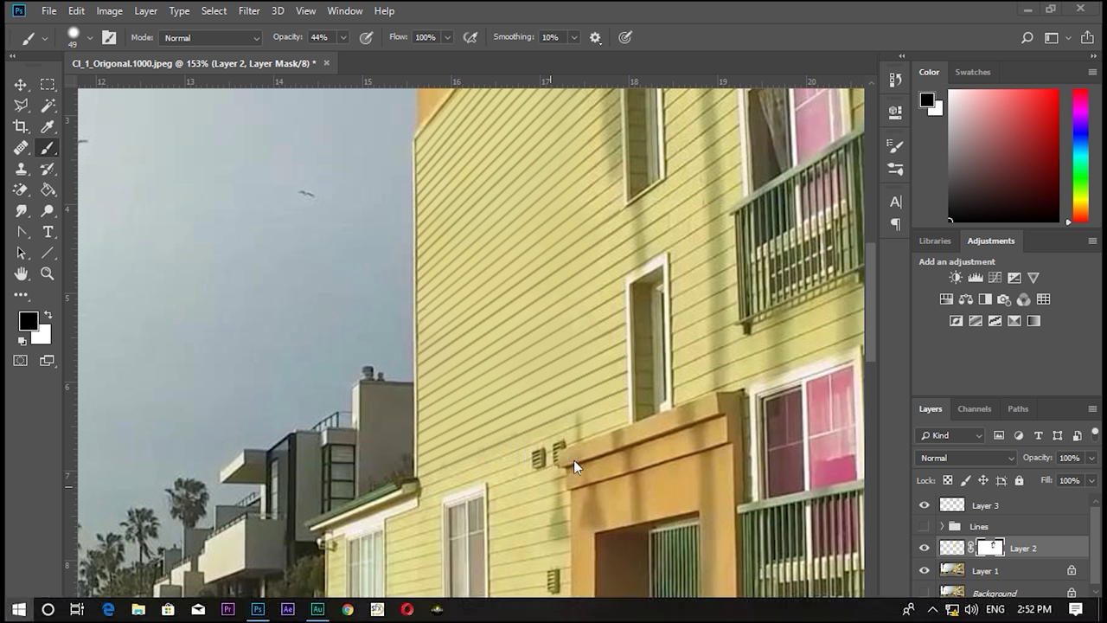
pyautogui.press('super')
pyautogui.press('super')
# Examine the cleaned-up wall and its rebuilt siding grooves from a distance and close up.
pyautogui.scroll(-5, 570, 382)
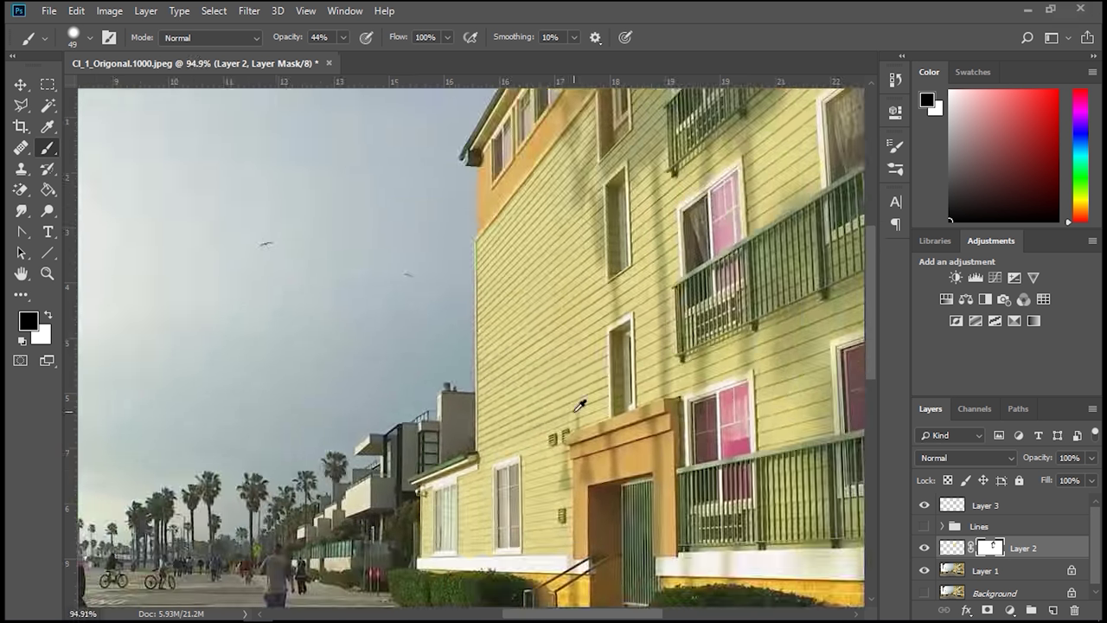
pyautogui.scroll(-2, 581, 346)
pyautogui.scroll(6, 581, 346)
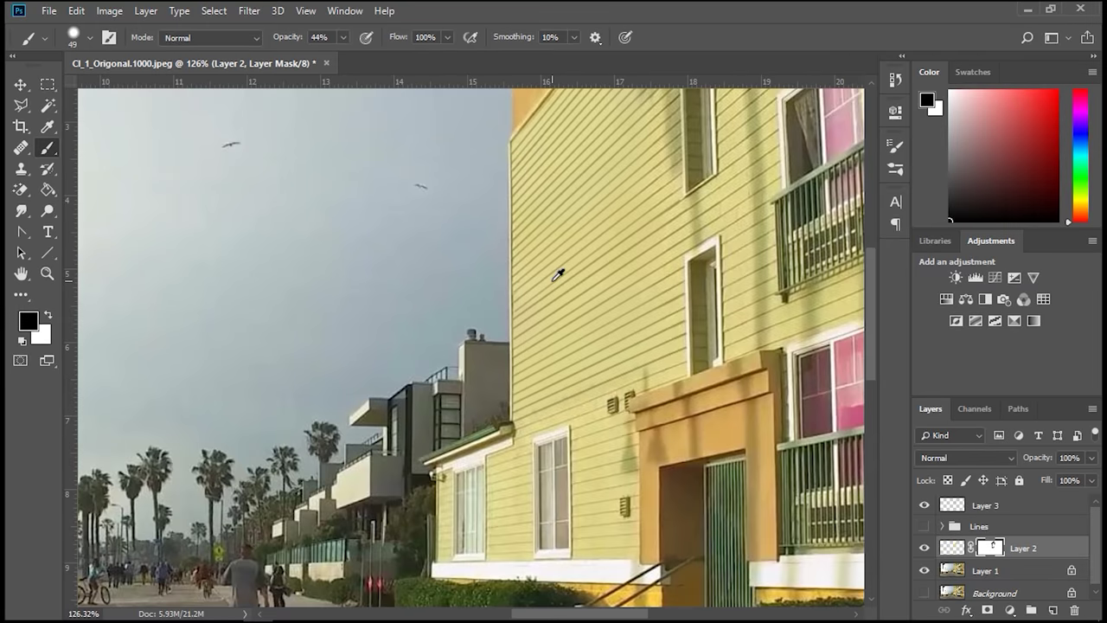
pyautogui.scroll(-5, 583, 283)
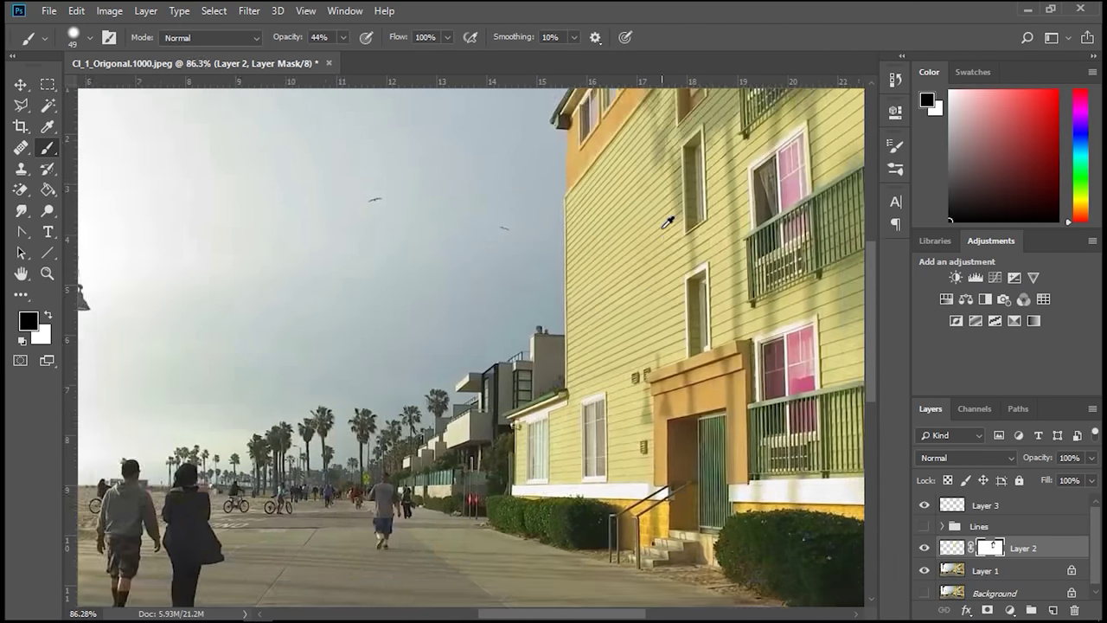
pyautogui.scroll(-1, 692, 126)
pyautogui.scroll(3, 605, 225)
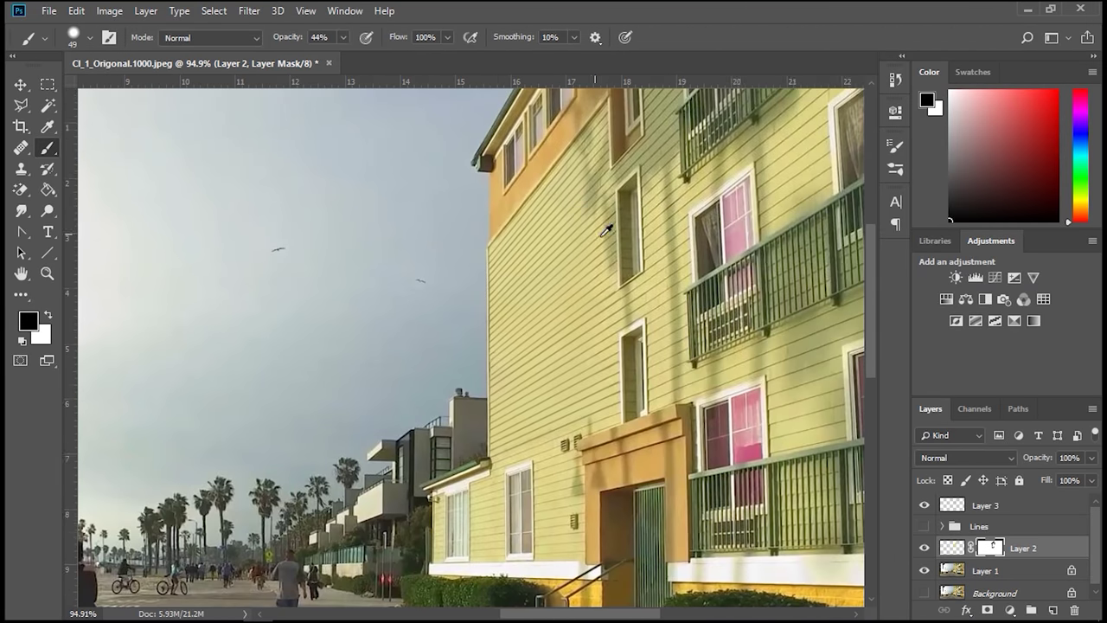
pyautogui.scroll(-1, 635, 260)
pyautogui.scroll(-1, 583, 265)
pyautogui.scroll(1, 579, 265)
pyautogui.scroll(-1, 583, 264)
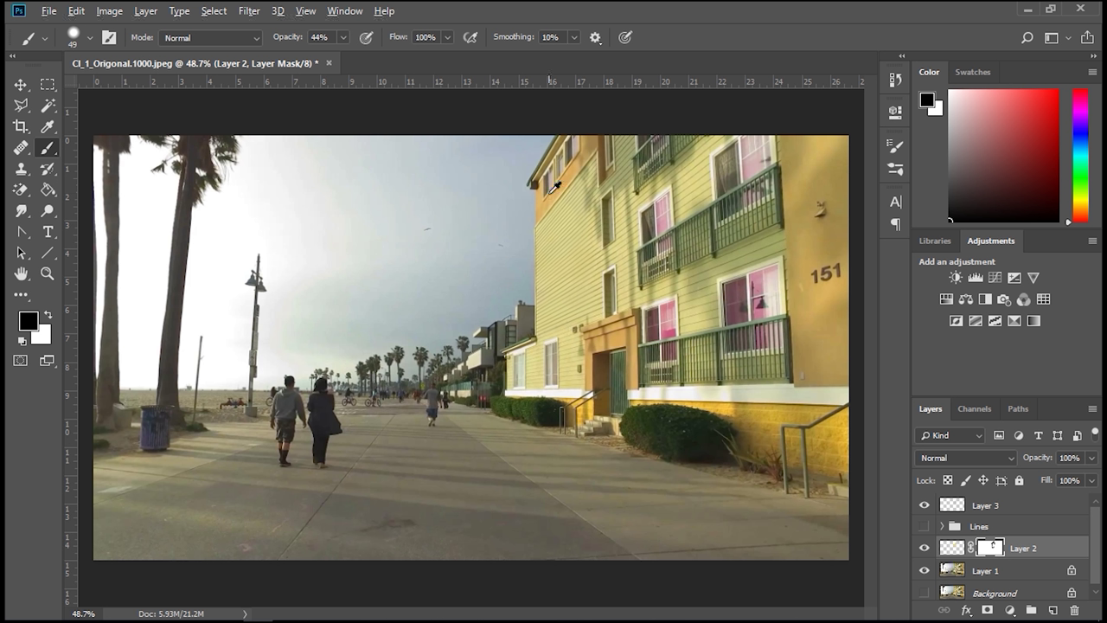
pyautogui.scroll(6, 493, 290)
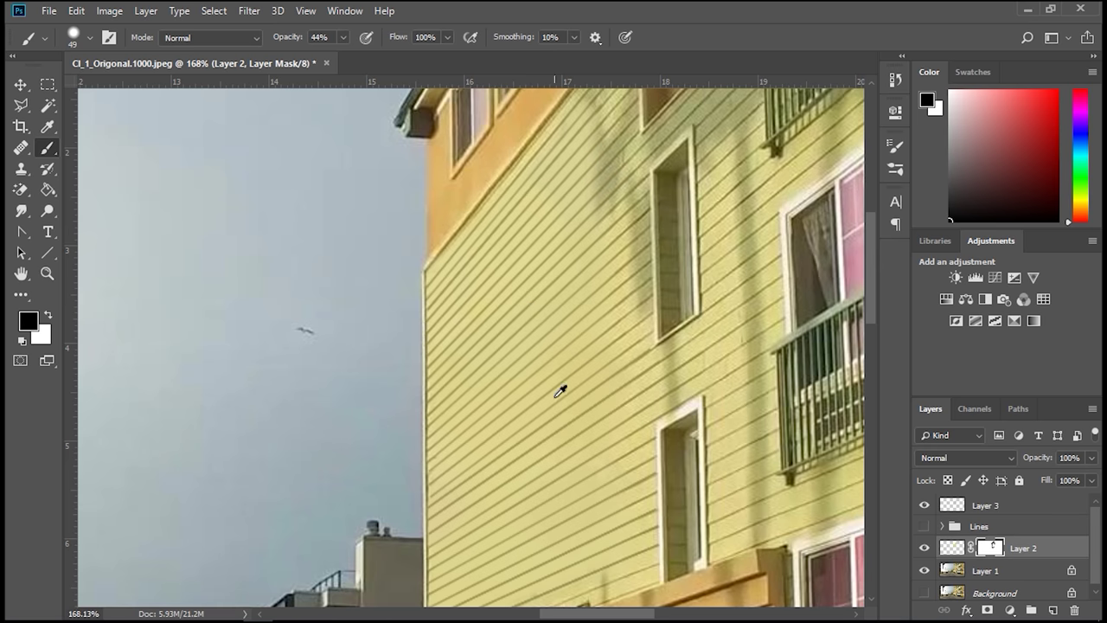
pyautogui.scroll(-1, 562, 403)
pyautogui.scroll(-4, 566, 402)
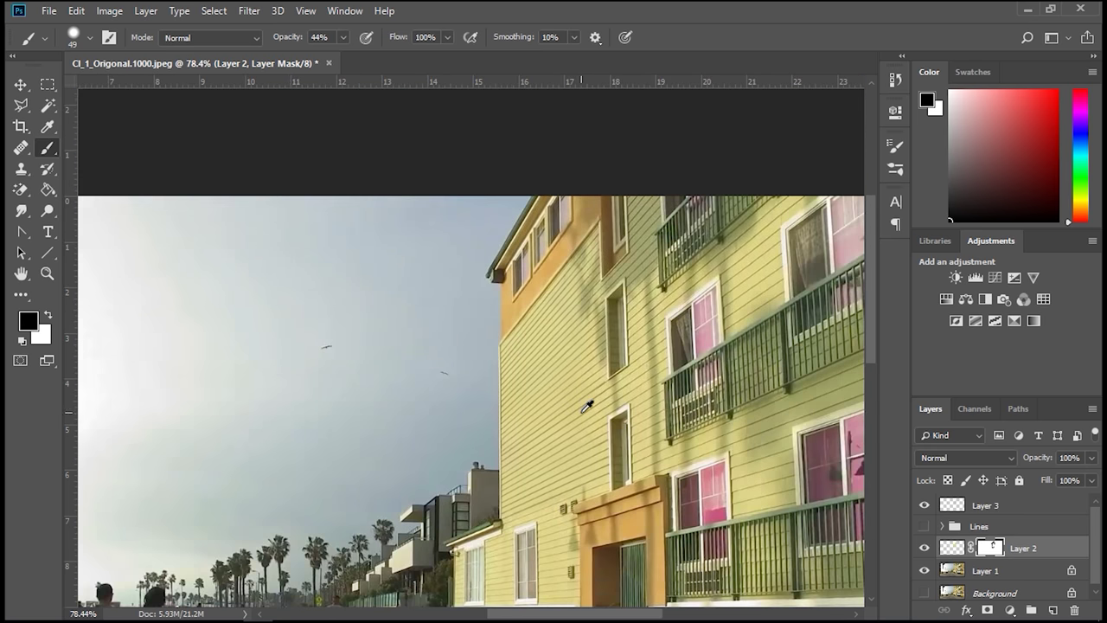
pyautogui.scroll(3, 503, 526)
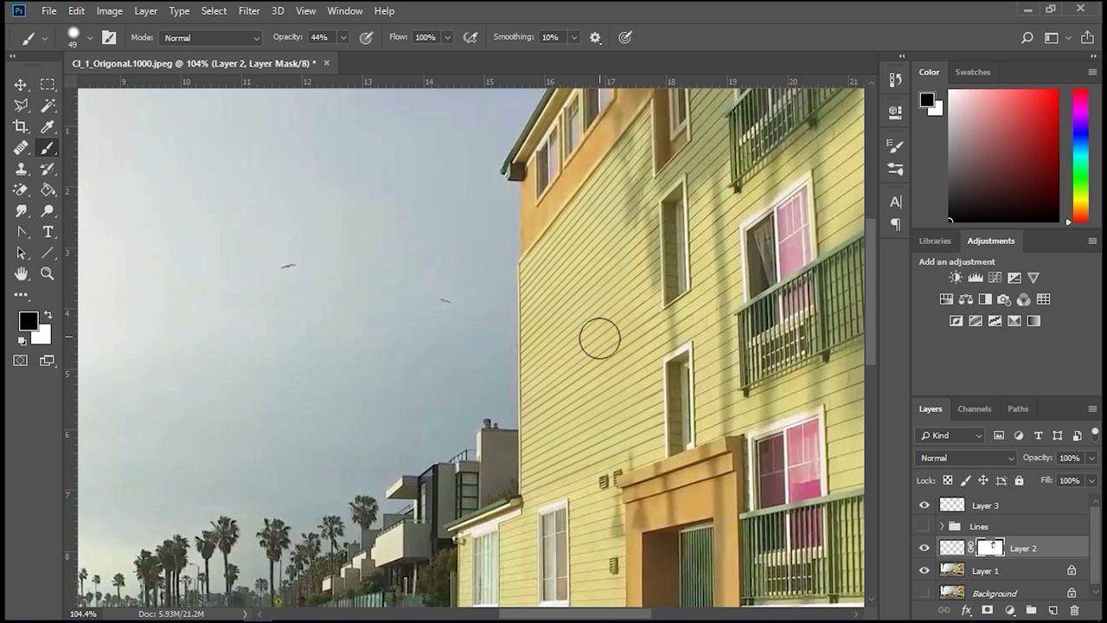
pyautogui.scroll(-5, 606, 378)
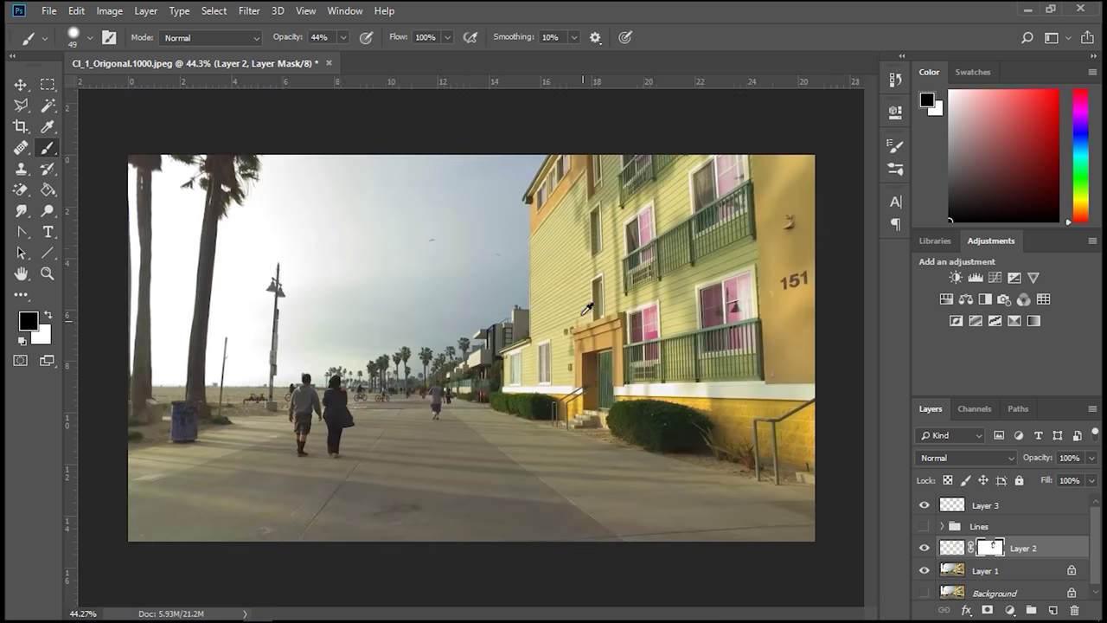
pyautogui.scroll(6, 531, 273)
pyautogui.scroll(3, 530, 274)
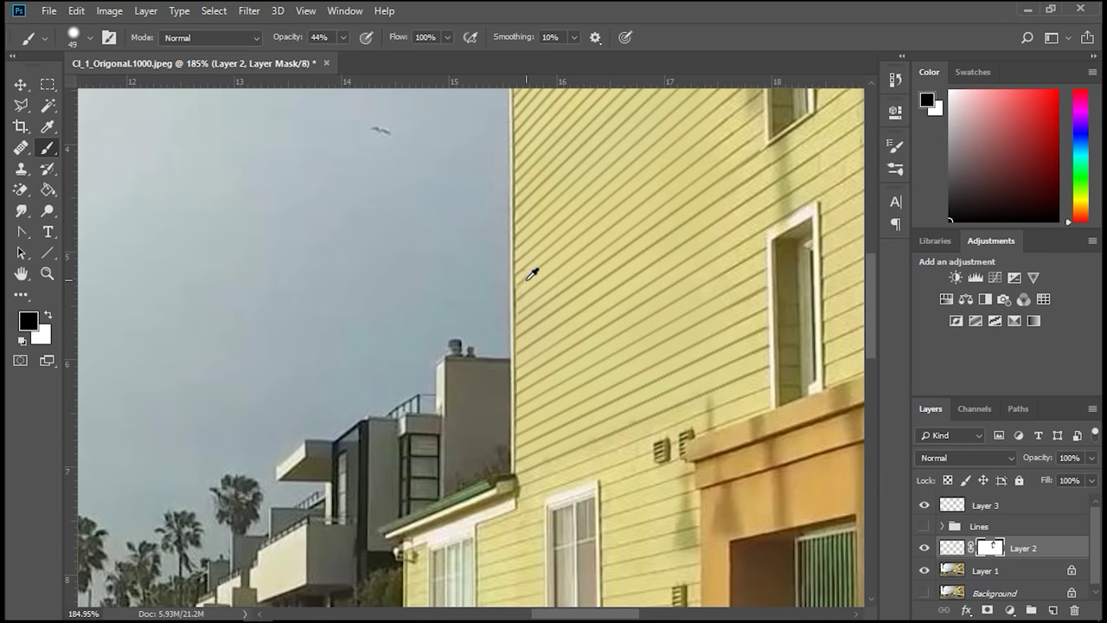
pyautogui.scroll(-6, 605, 253)
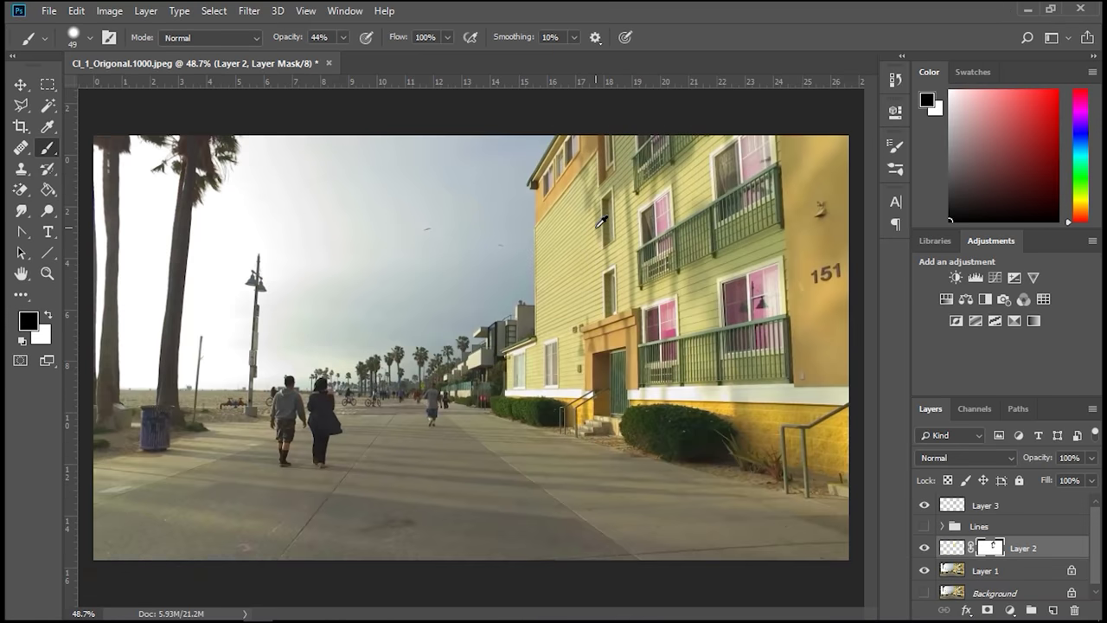
pyautogui.scroll(4, 653, 239)
pyautogui.scroll(-2, 601, 222)
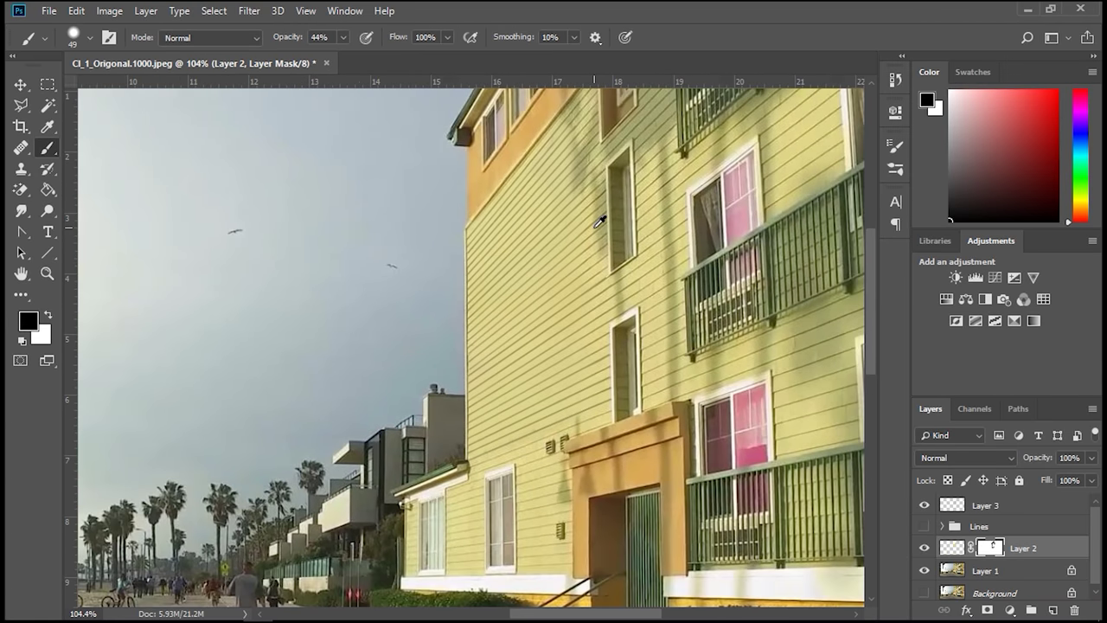
# Save the layered document to the Desktop as a Photoshop file named cleanplate, keeping layers and Maximize Compatibility on.
pyautogui.scroll(1, 511, 225)
pyautogui.click(48, 10)
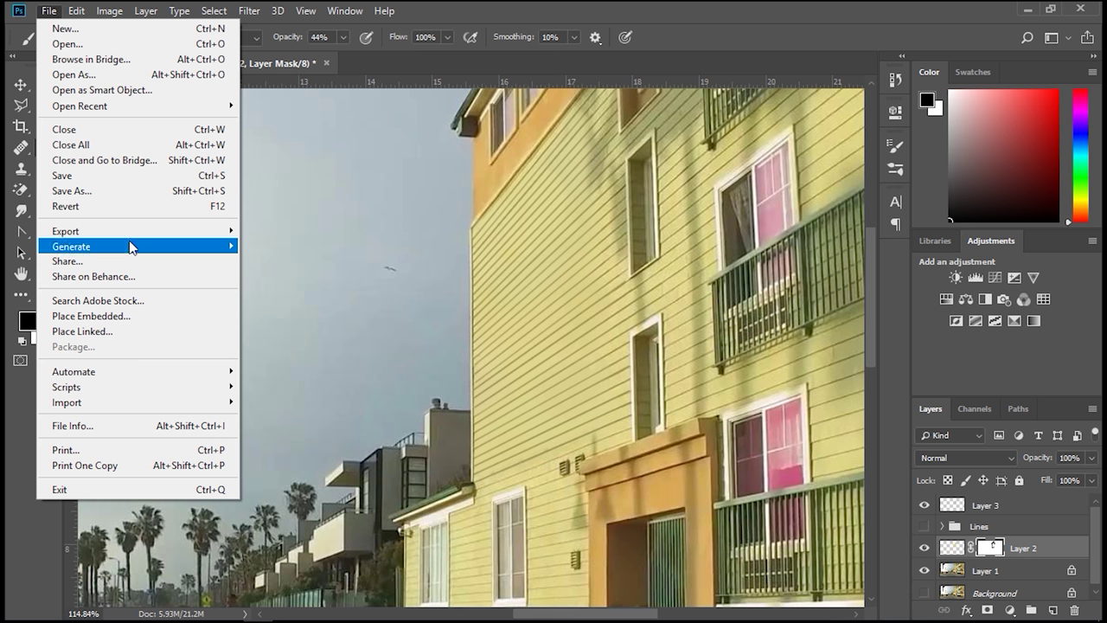
pyautogui.click(100, 191)
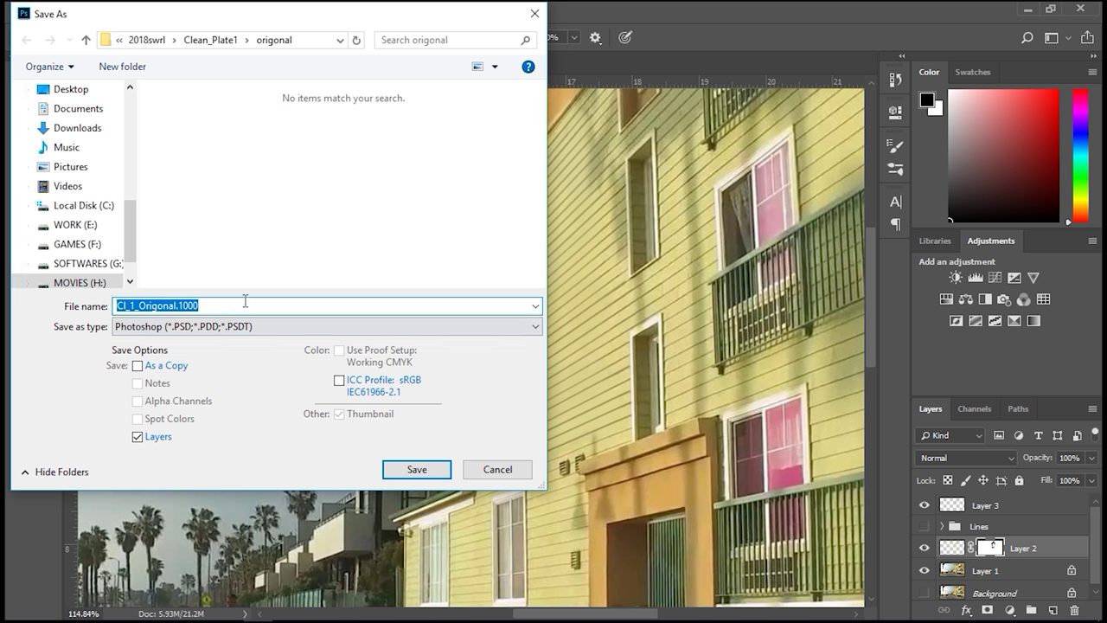
pyautogui.write('cleanplate')
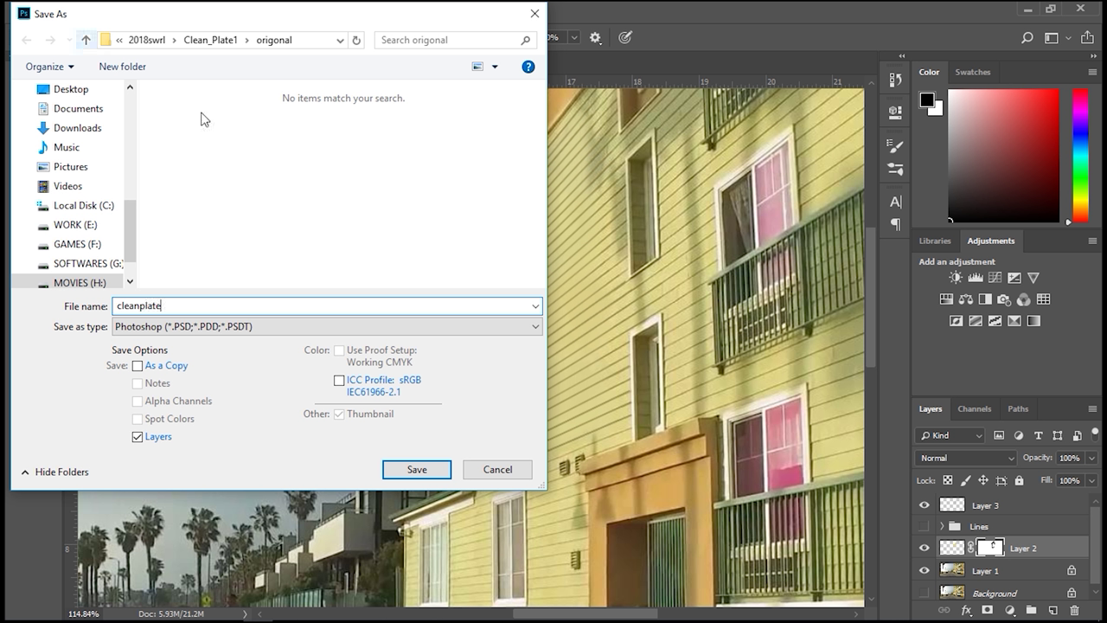
pyautogui.scroll(1, 77, 190)
pyautogui.click(91, 115)
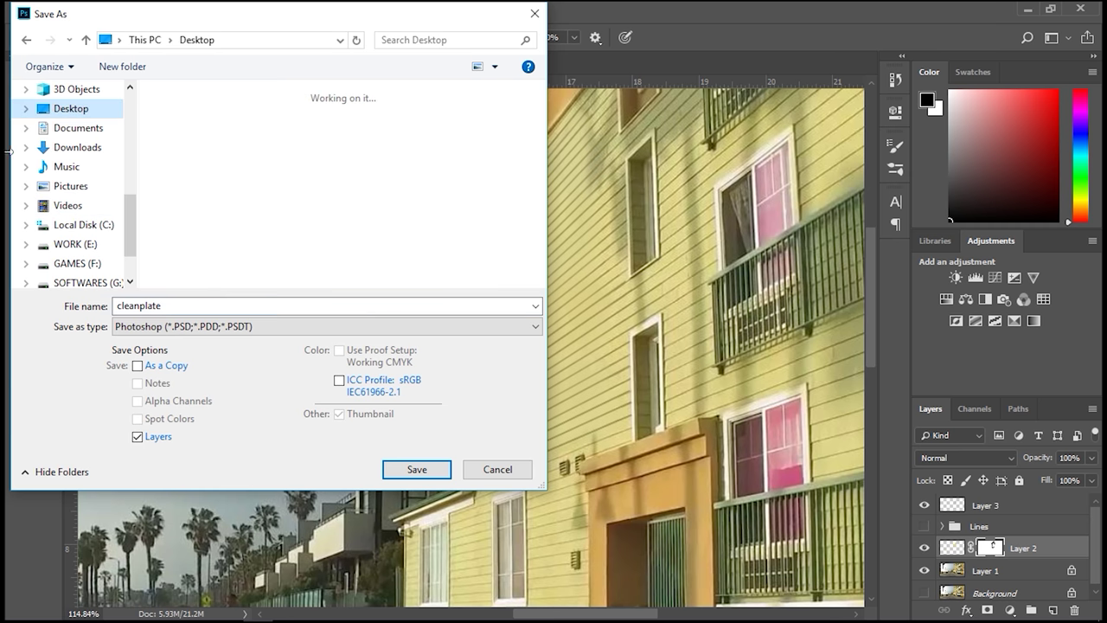
pyautogui.click(414, 469)
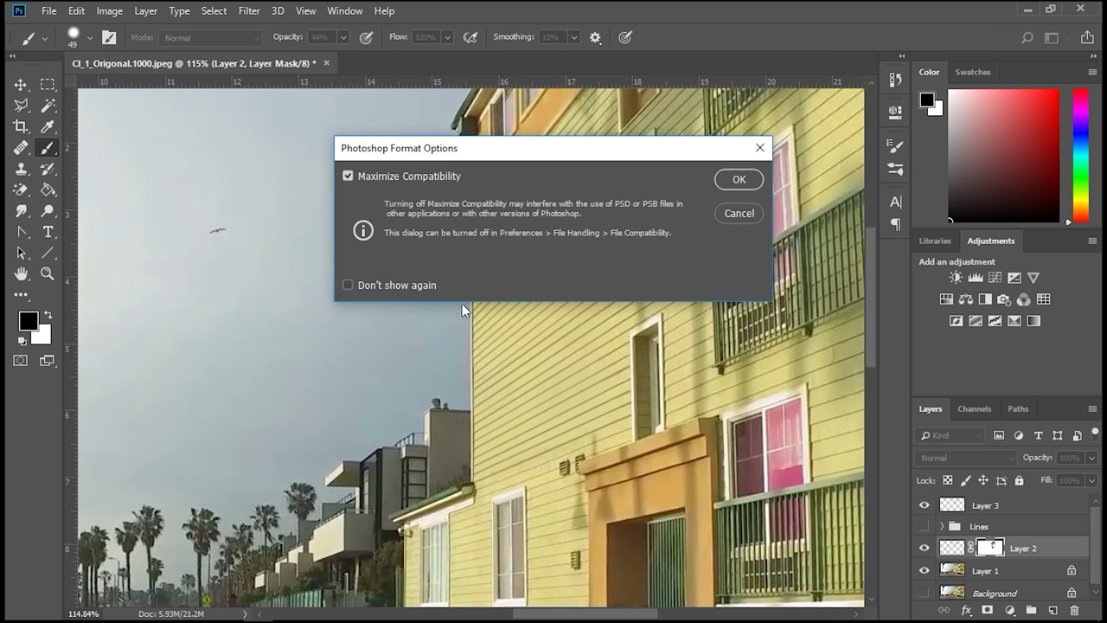
pyautogui.click(758, 185)
# Save a JPEG copy of the clean plate to the Desktop under the name cleanplate.
pyautogui.click(41, 12)
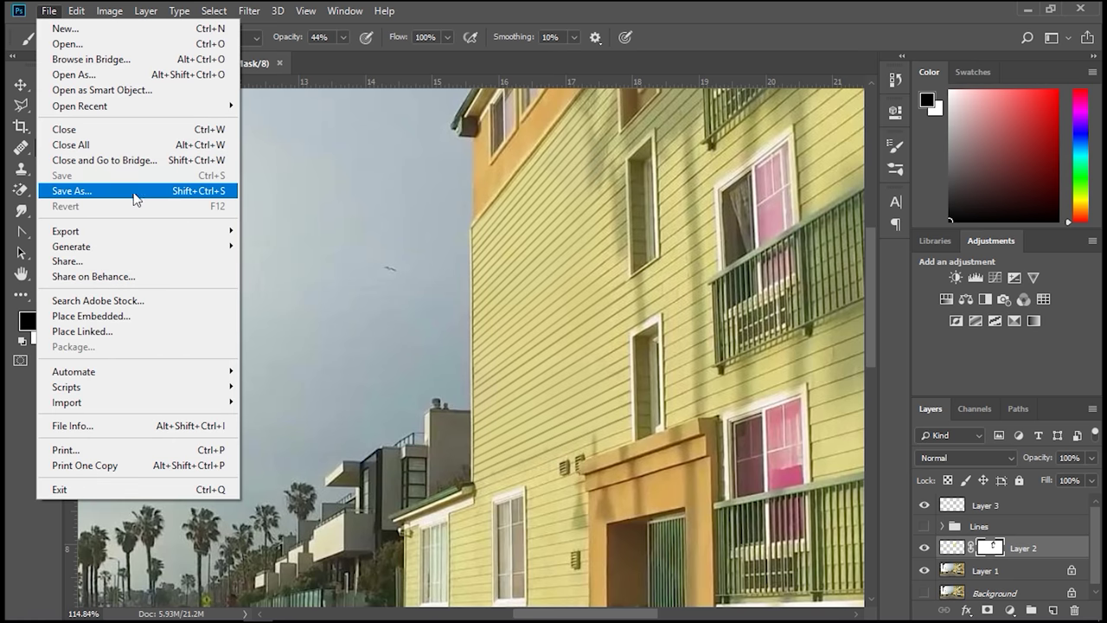
pyautogui.click(134, 197)
pyautogui.click(270, 327)
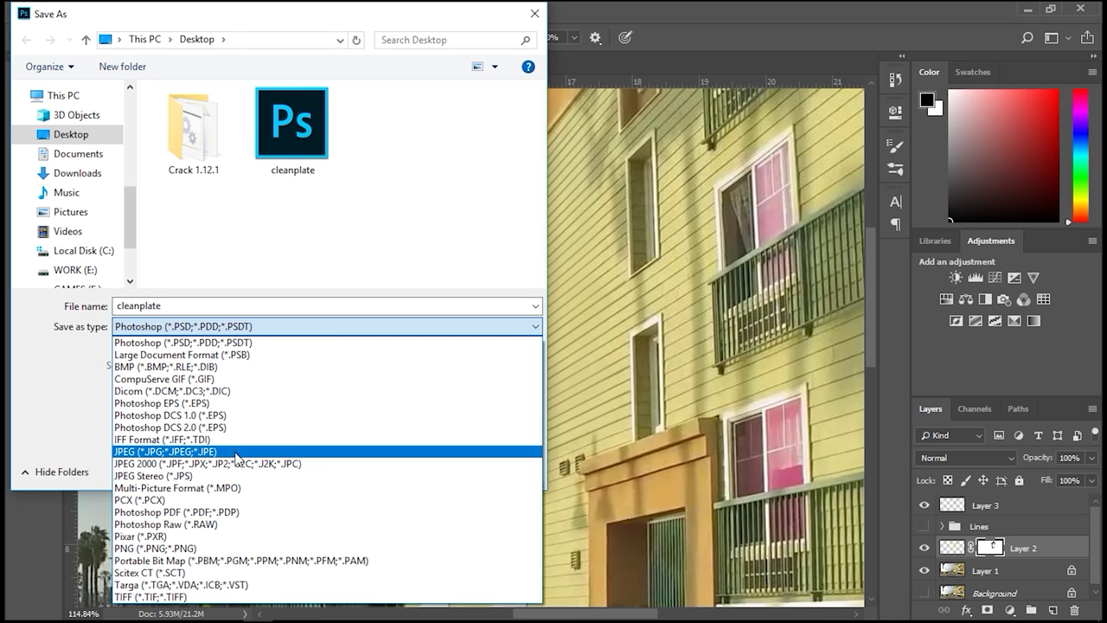
pyautogui.click(238, 451)
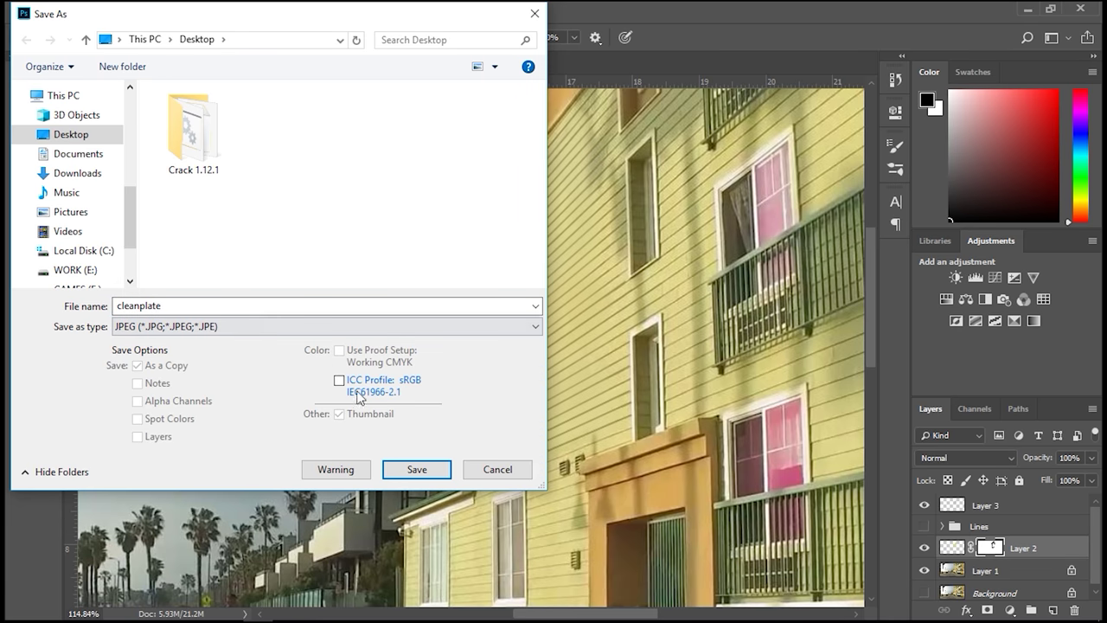
pyautogui.click(438, 469)
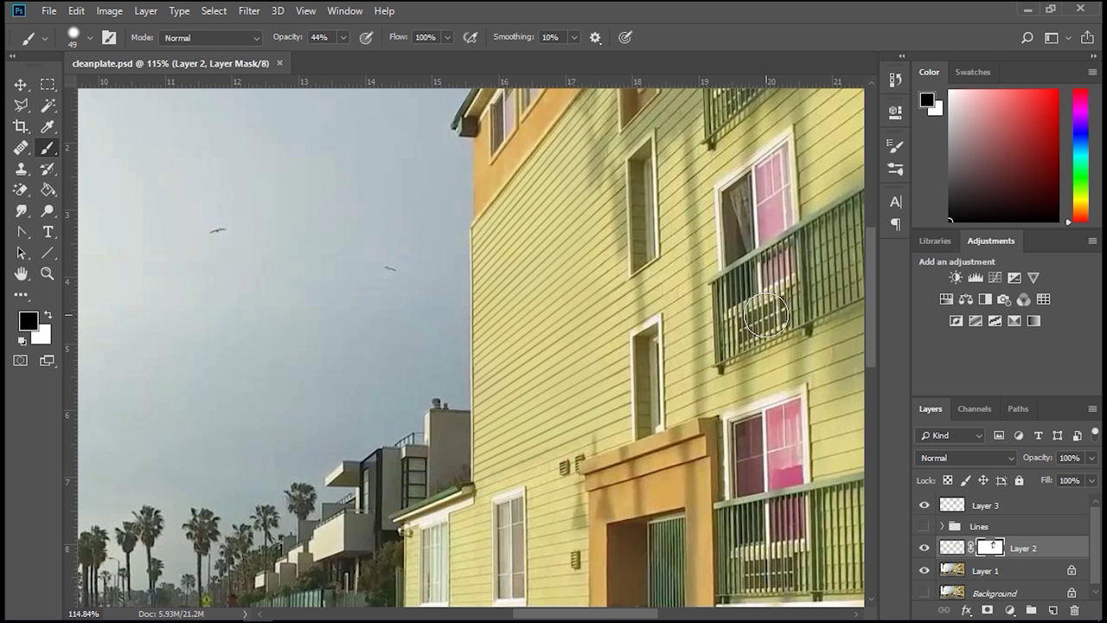
pyautogui.click(50, 10)
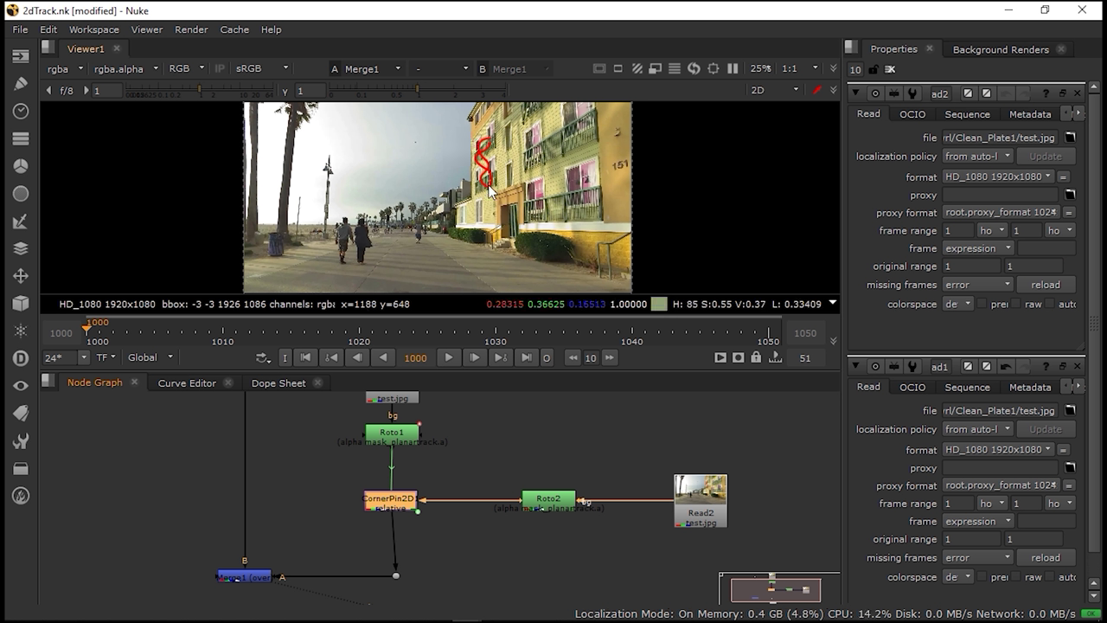
# Switch to the 2dTrack script in Nuke, enlarge the viewer and play the shot to check how the red test mark tracks the wall.
pyautogui.moveTo(544, 372); pyautogui.dragTo(544, 468)
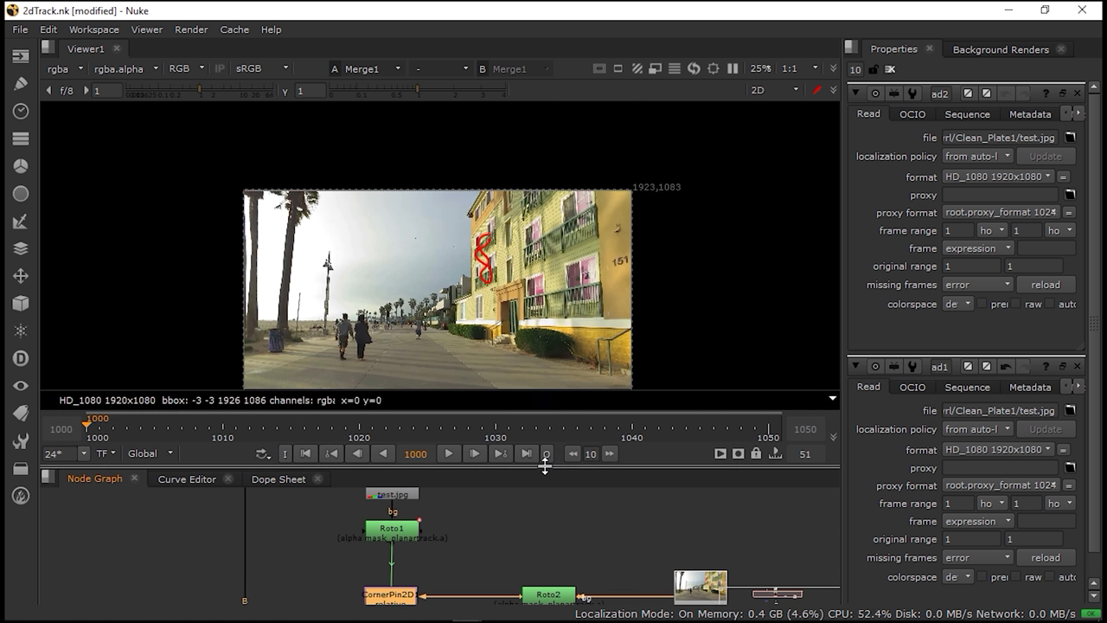
pyautogui.scroll(-1, 423, 280)
pyautogui.scroll(4, 498, 250)
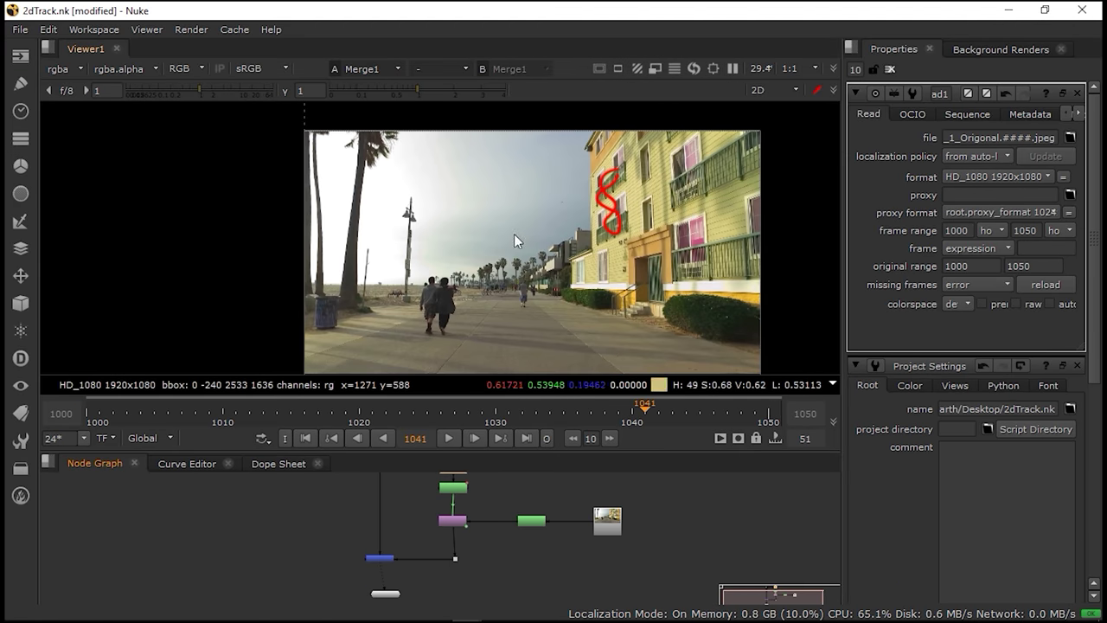
pyautogui.scroll(3, 606, 208)
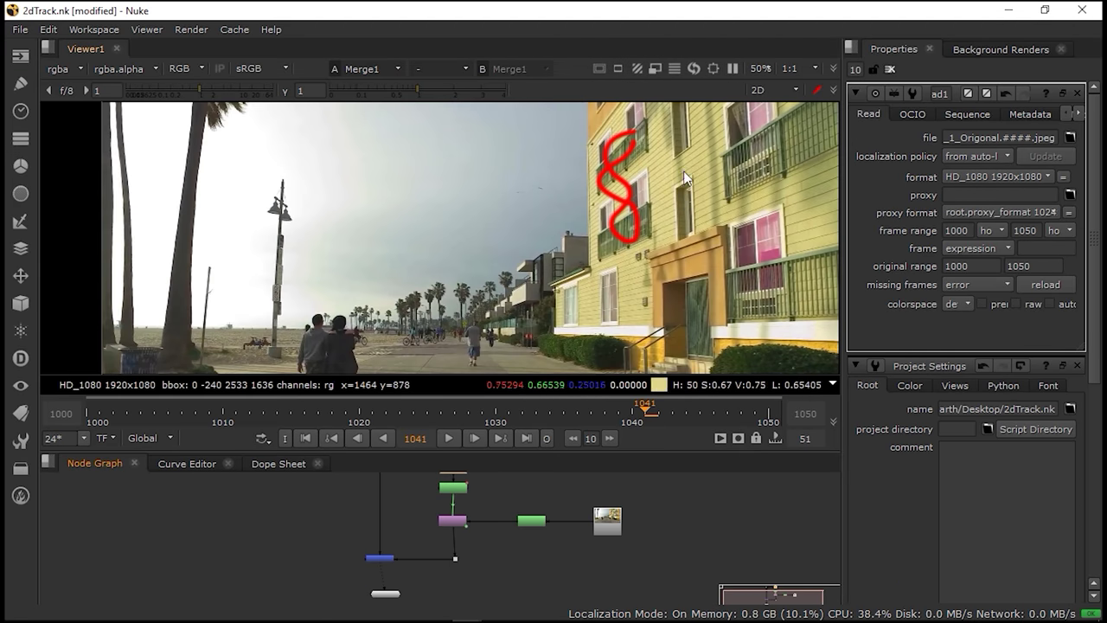
pyautogui.click(449, 438)
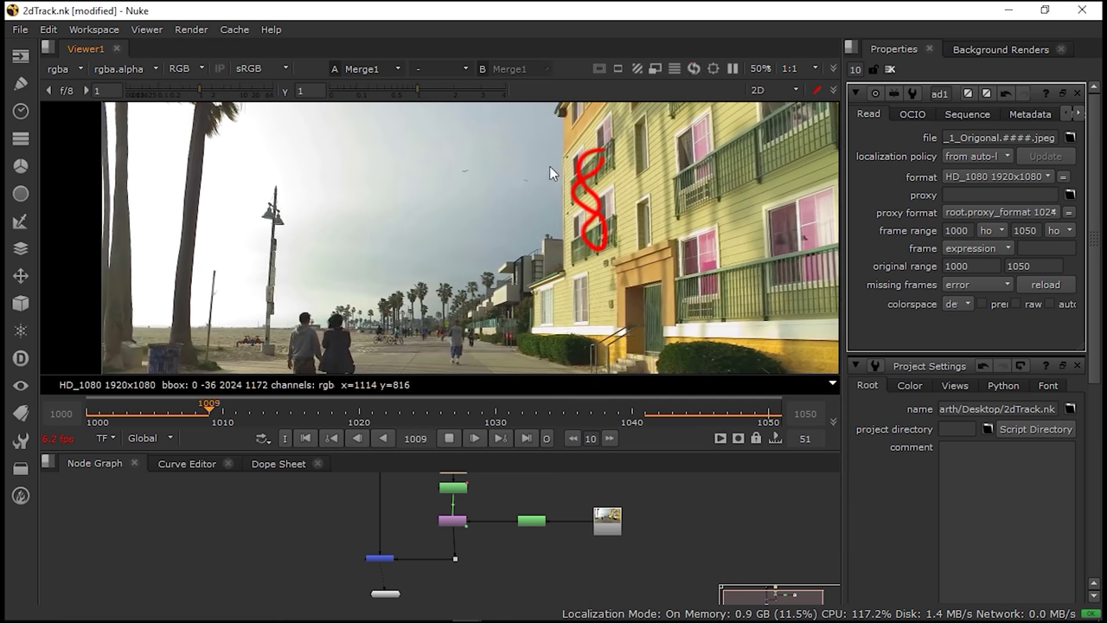
pyautogui.scroll(-1, 490, 282)
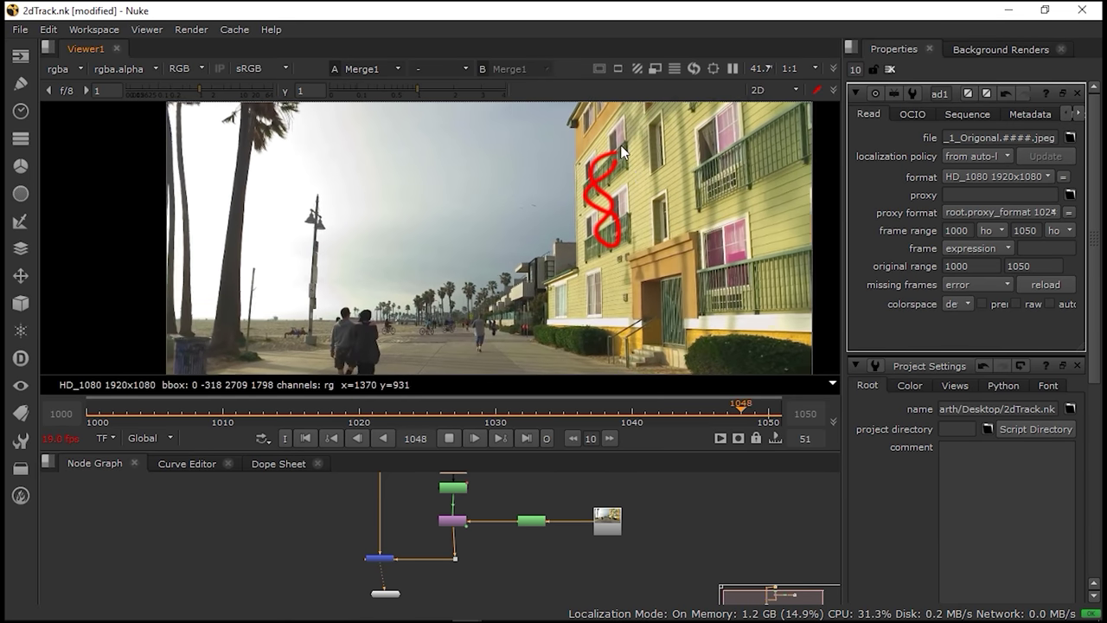
# Delete the test.jpg Read node that feeds Roto2.
pyautogui.scroll(5, 455, 554)
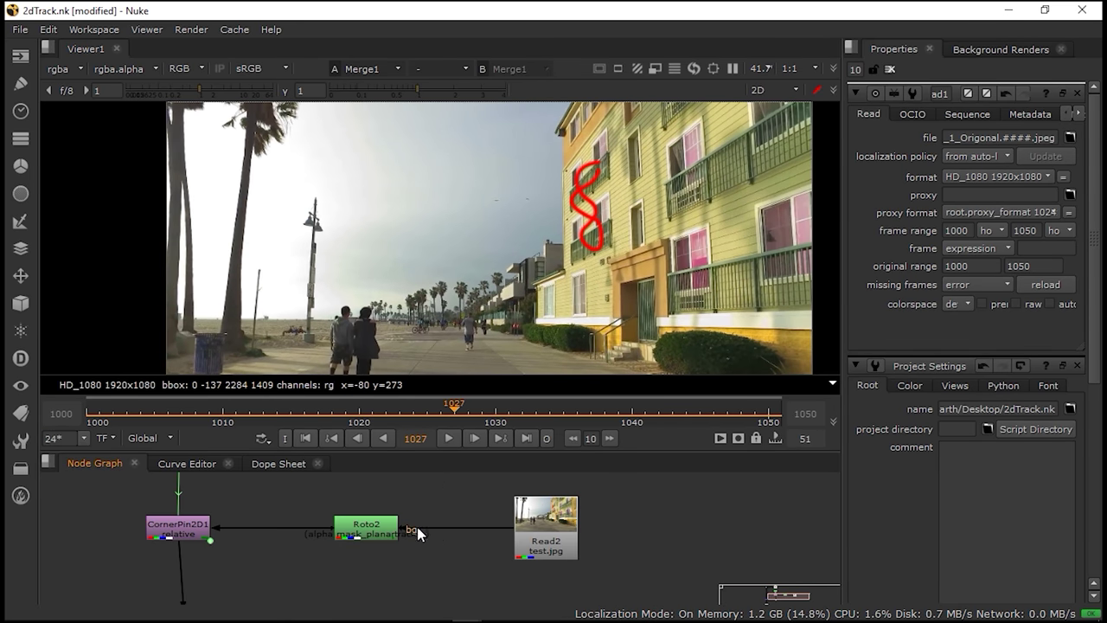
pyautogui.moveTo(417, 527); pyautogui.dragTo(480, 526)
pyautogui.click(546, 527)
pyautogui.press('Delete')
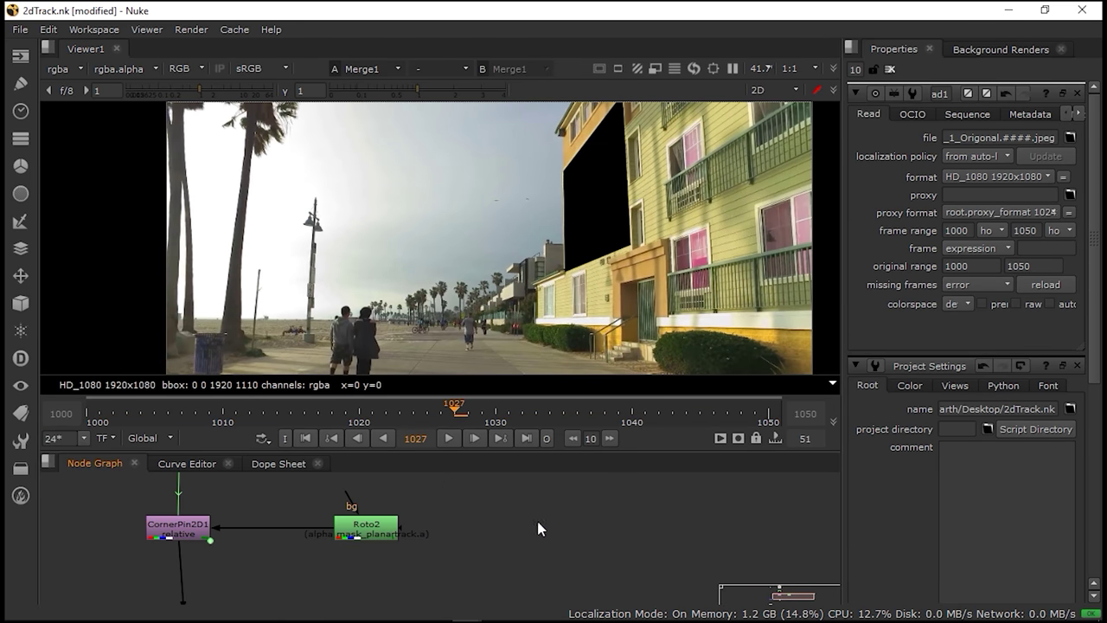
# Read in cleanplate.jpg from H:/2018swrl/Clean_Plate1 and connect it to Roto2's bg input.
pyautogui.press('r')
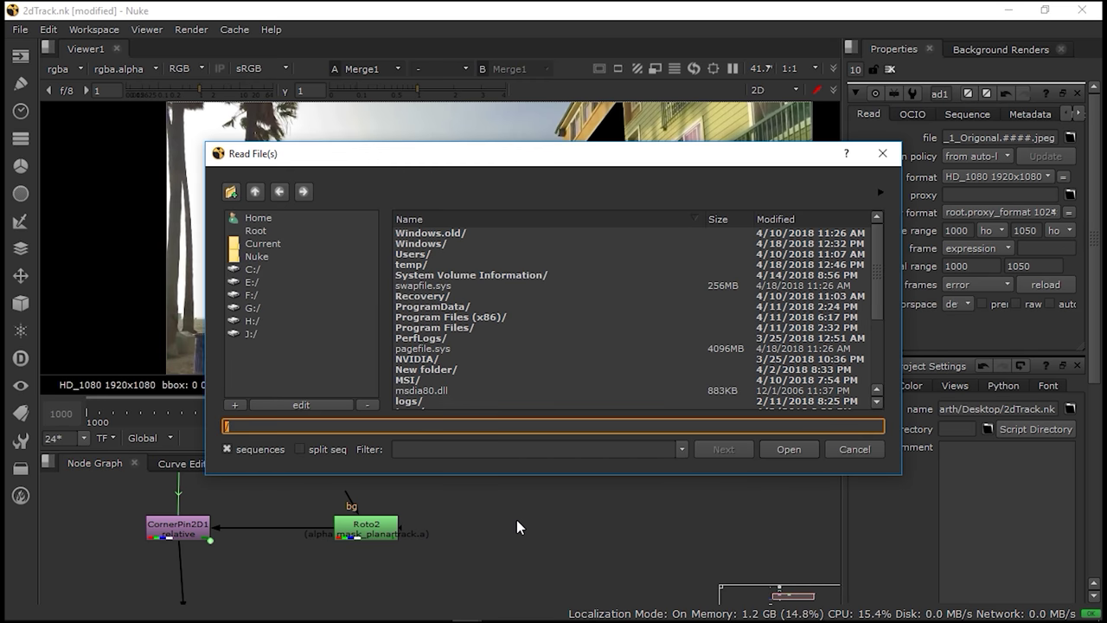
pyautogui.click(270, 321)
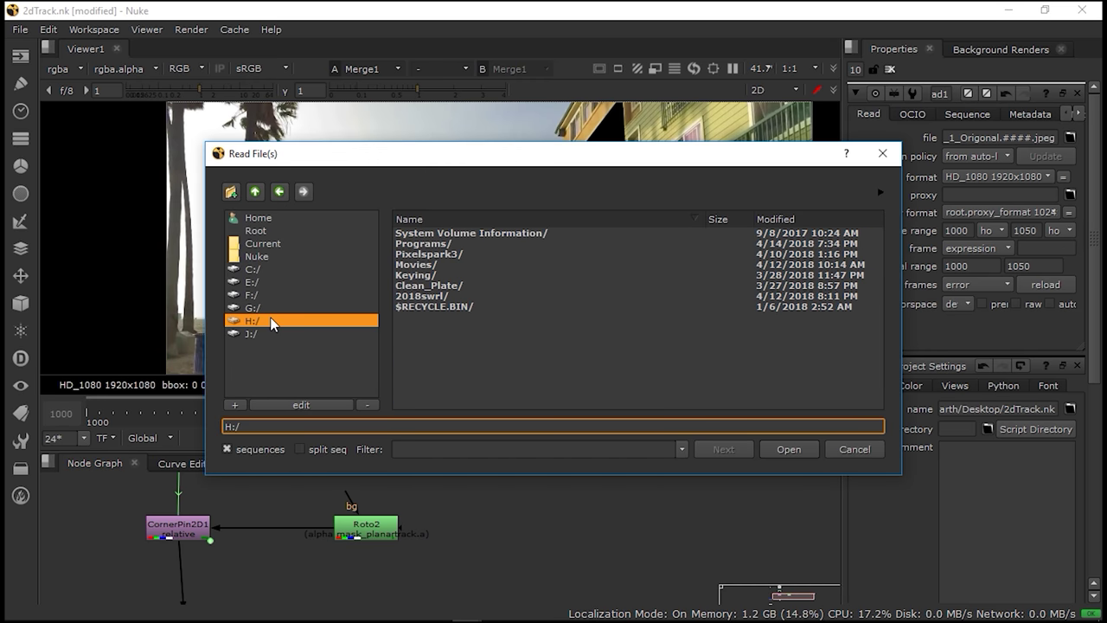
pyautogui.doubleClick(451, 297)
pyautogui.click(452, 296)
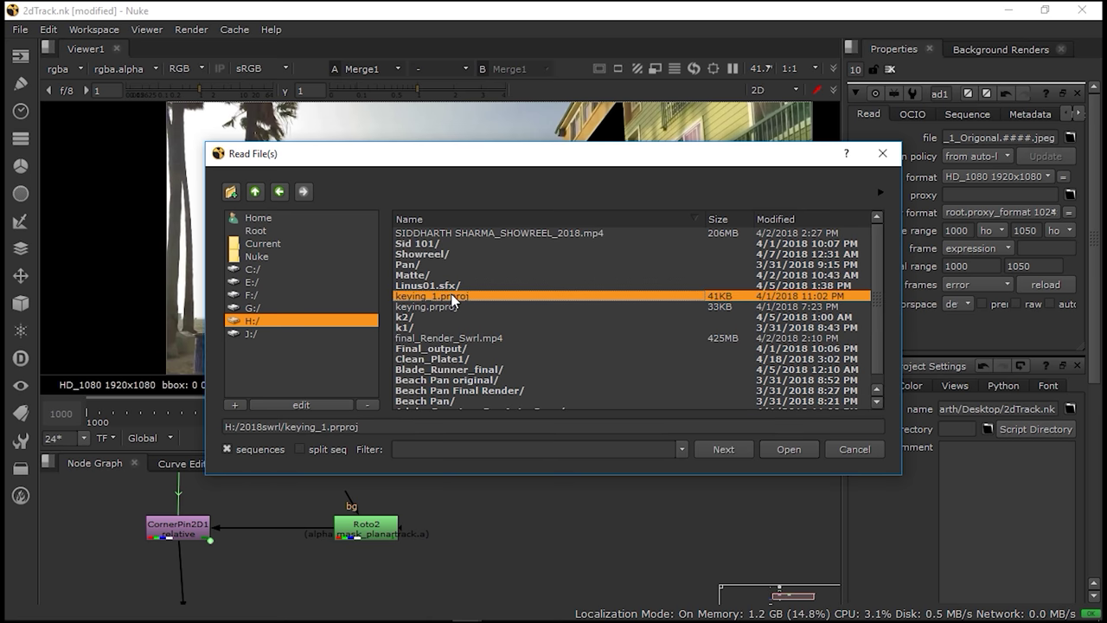
pyautogui.scroll(-1, 470, 335)
pyautogui.scroll(1, 451, 345)
pyautogui.click(264, 333)
pyautogui.click(261, 321)
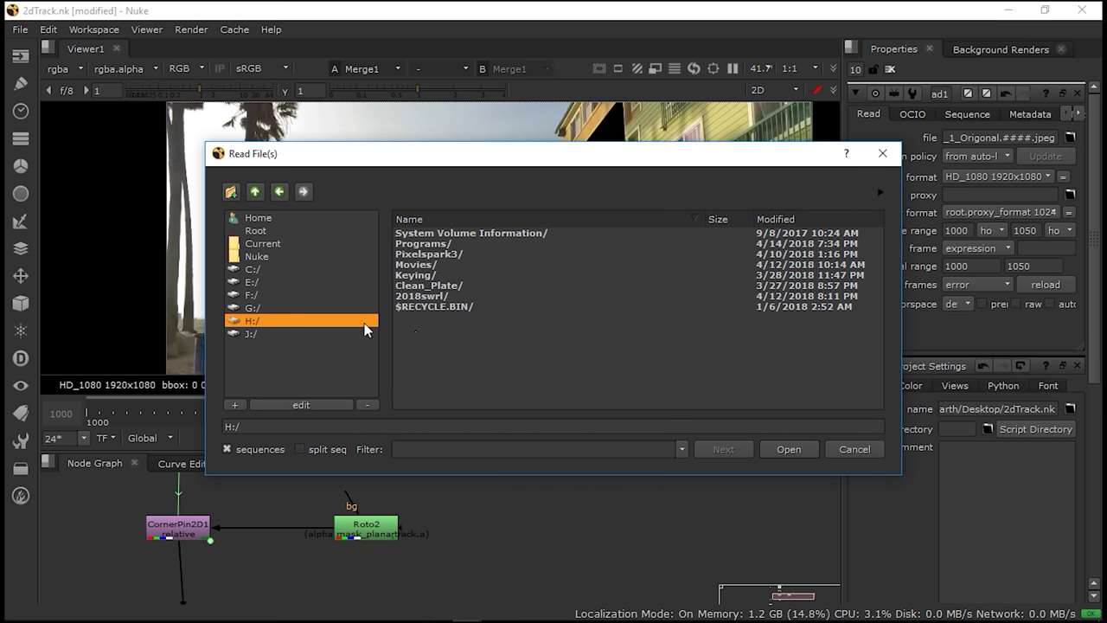
pyautogui.doubleClick(456, 297)
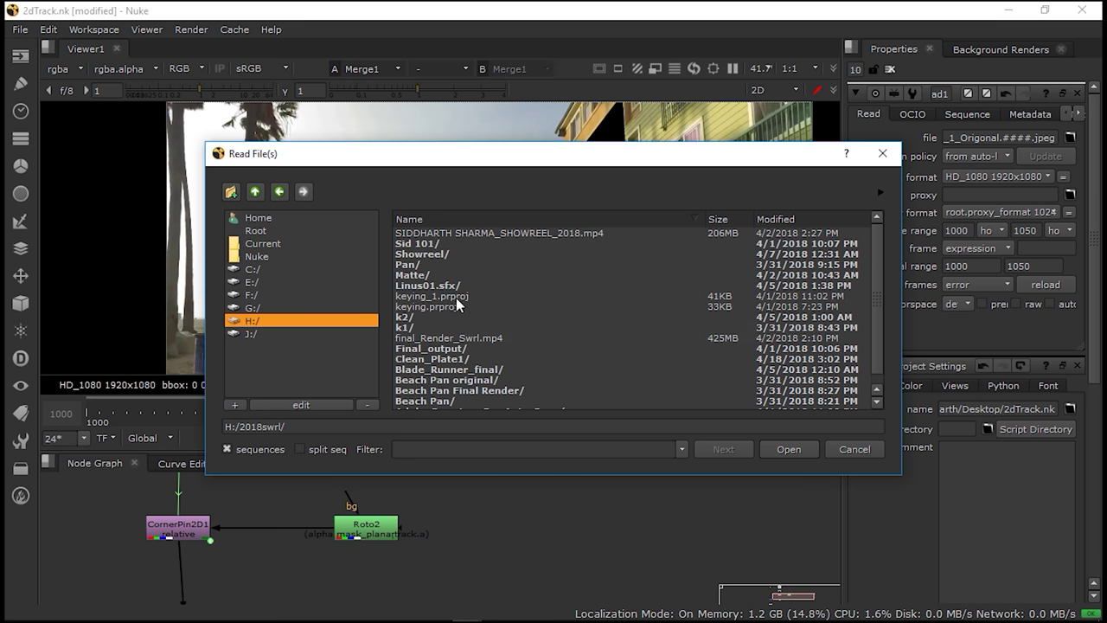
pyautogui.doubleClick(450, 360)
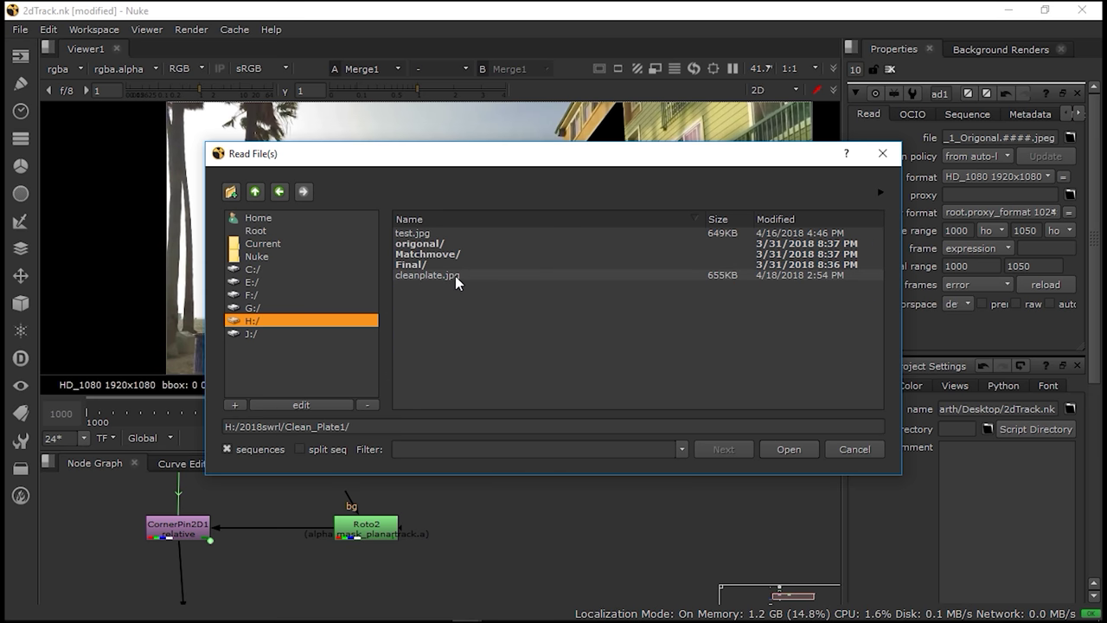
pyautogui.click(788, 449)
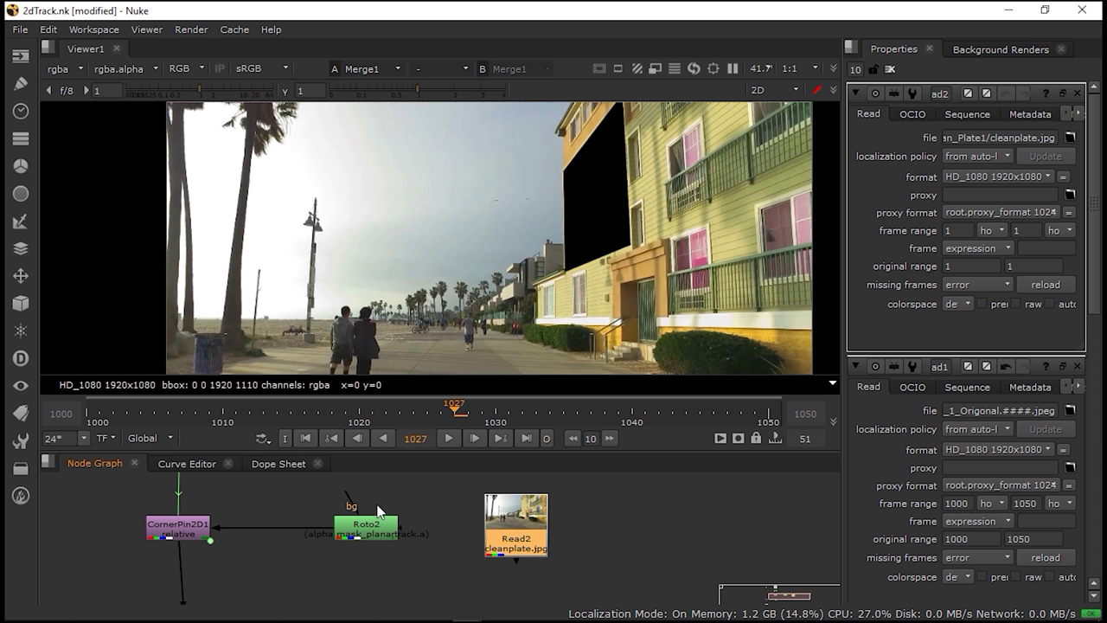
pyautogui.moveTo(513, 531); pyautogui.dragTo(514, 529)
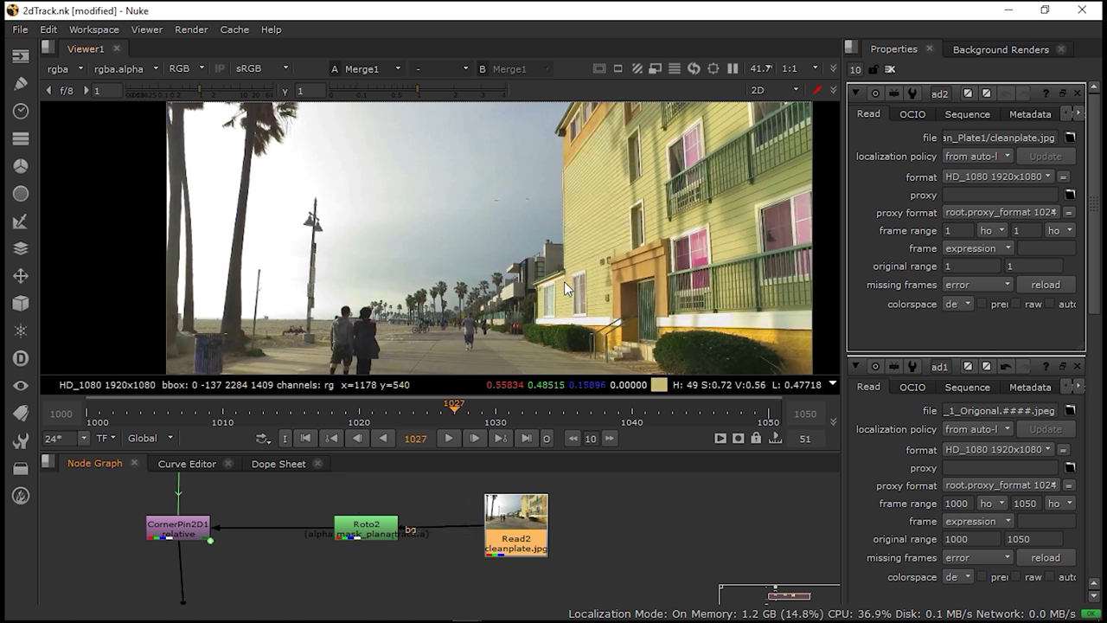
# Play the composite and examine the tracked clean plate on the building wall, close up and from a distance.
pyautogui.scroll(-2, 564, 281)
pyautogui.scroll(4, 595, 264)
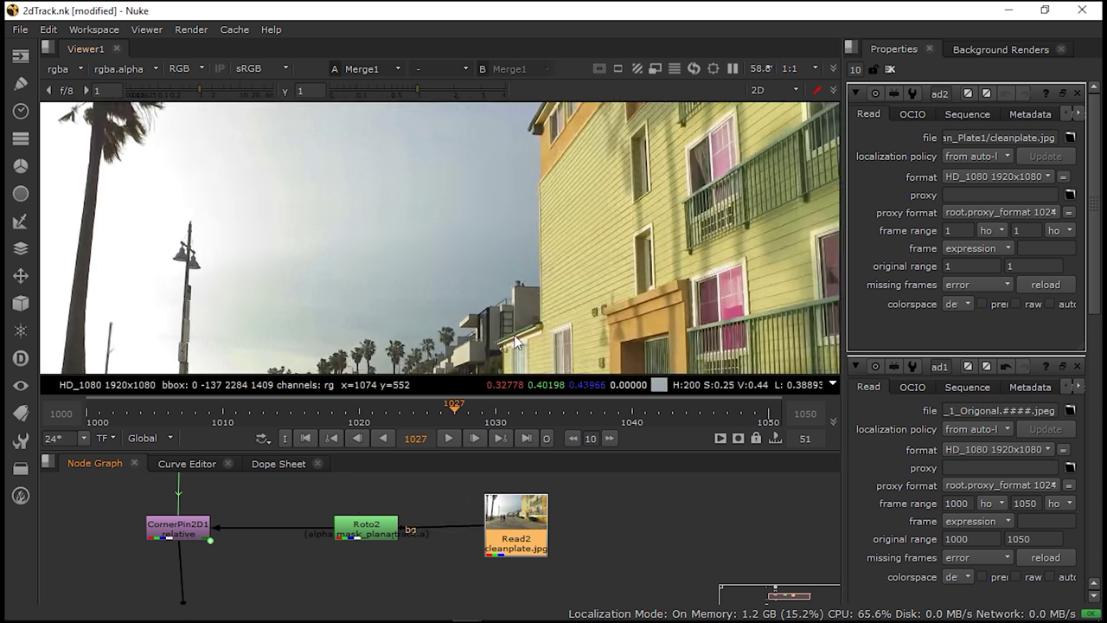
pyautogui.click(448, 438)
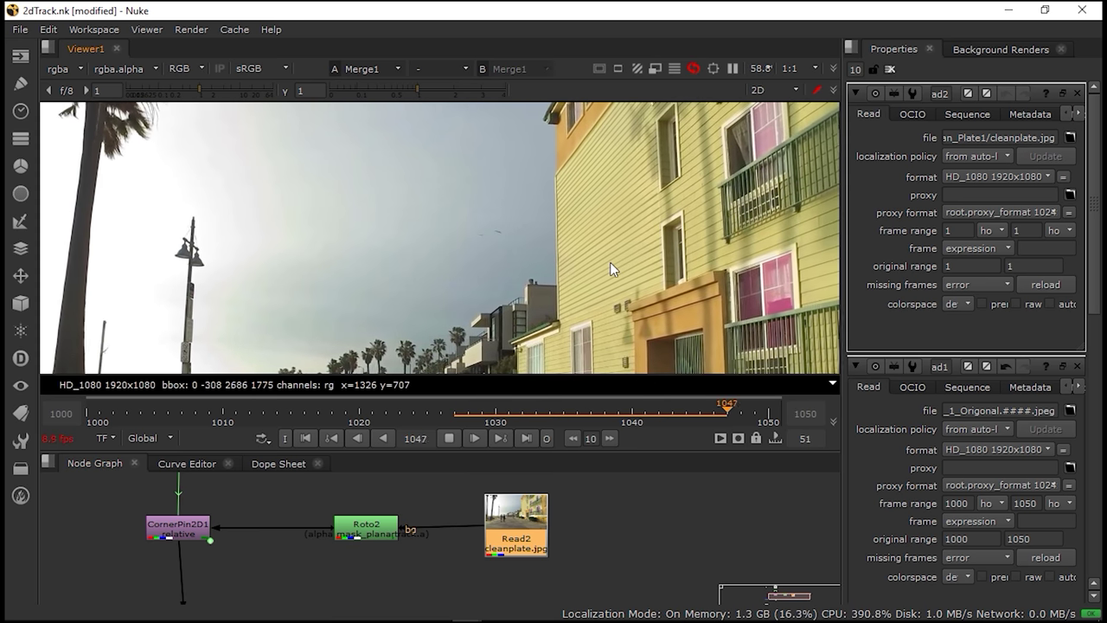
pyautogui.scroll(-2, 577, 241)
pyautogui.scroll(-1, 577, 241)
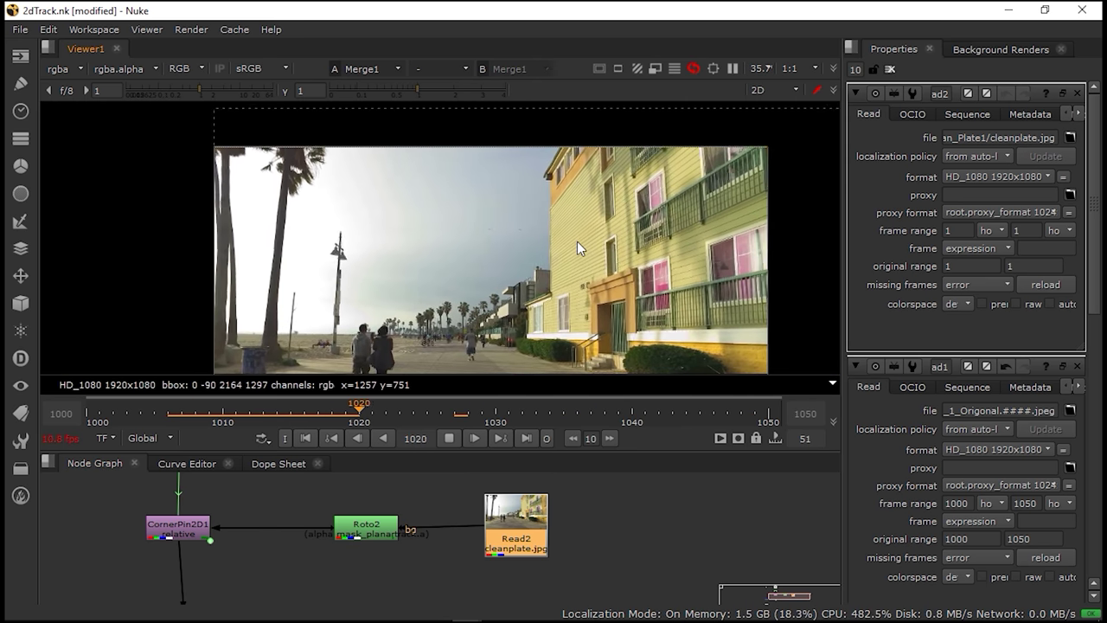